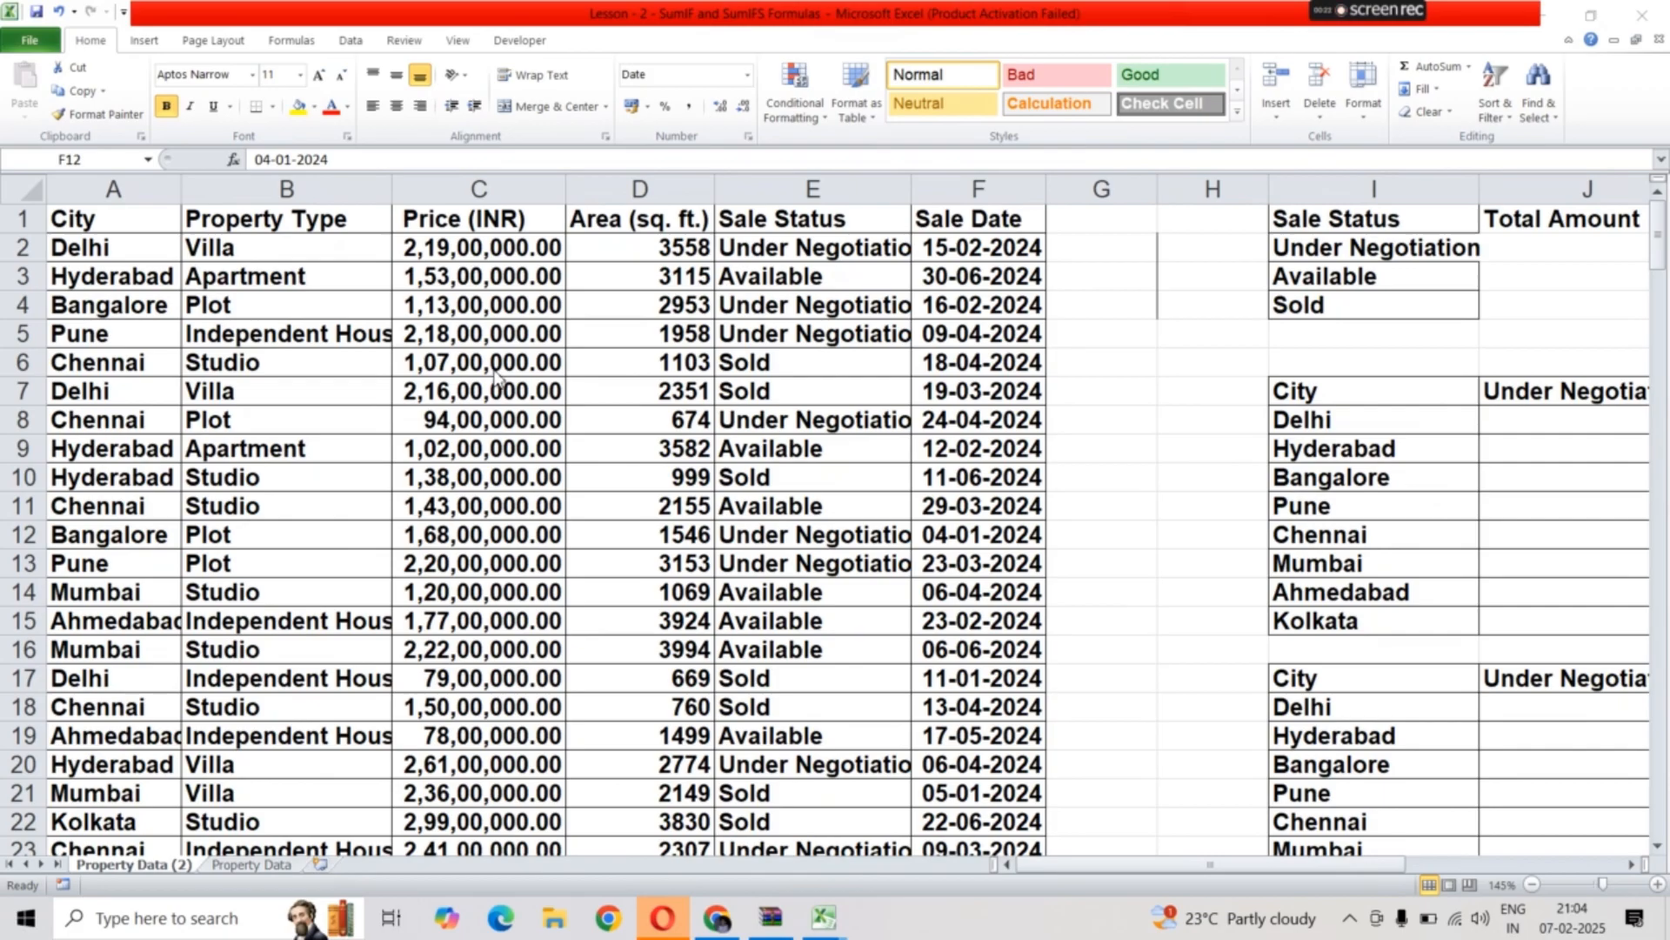
# Enter the labels "sum", "sumif" and "sumifs" in cells G1 to G3
pyautogui.click(1121, 254)
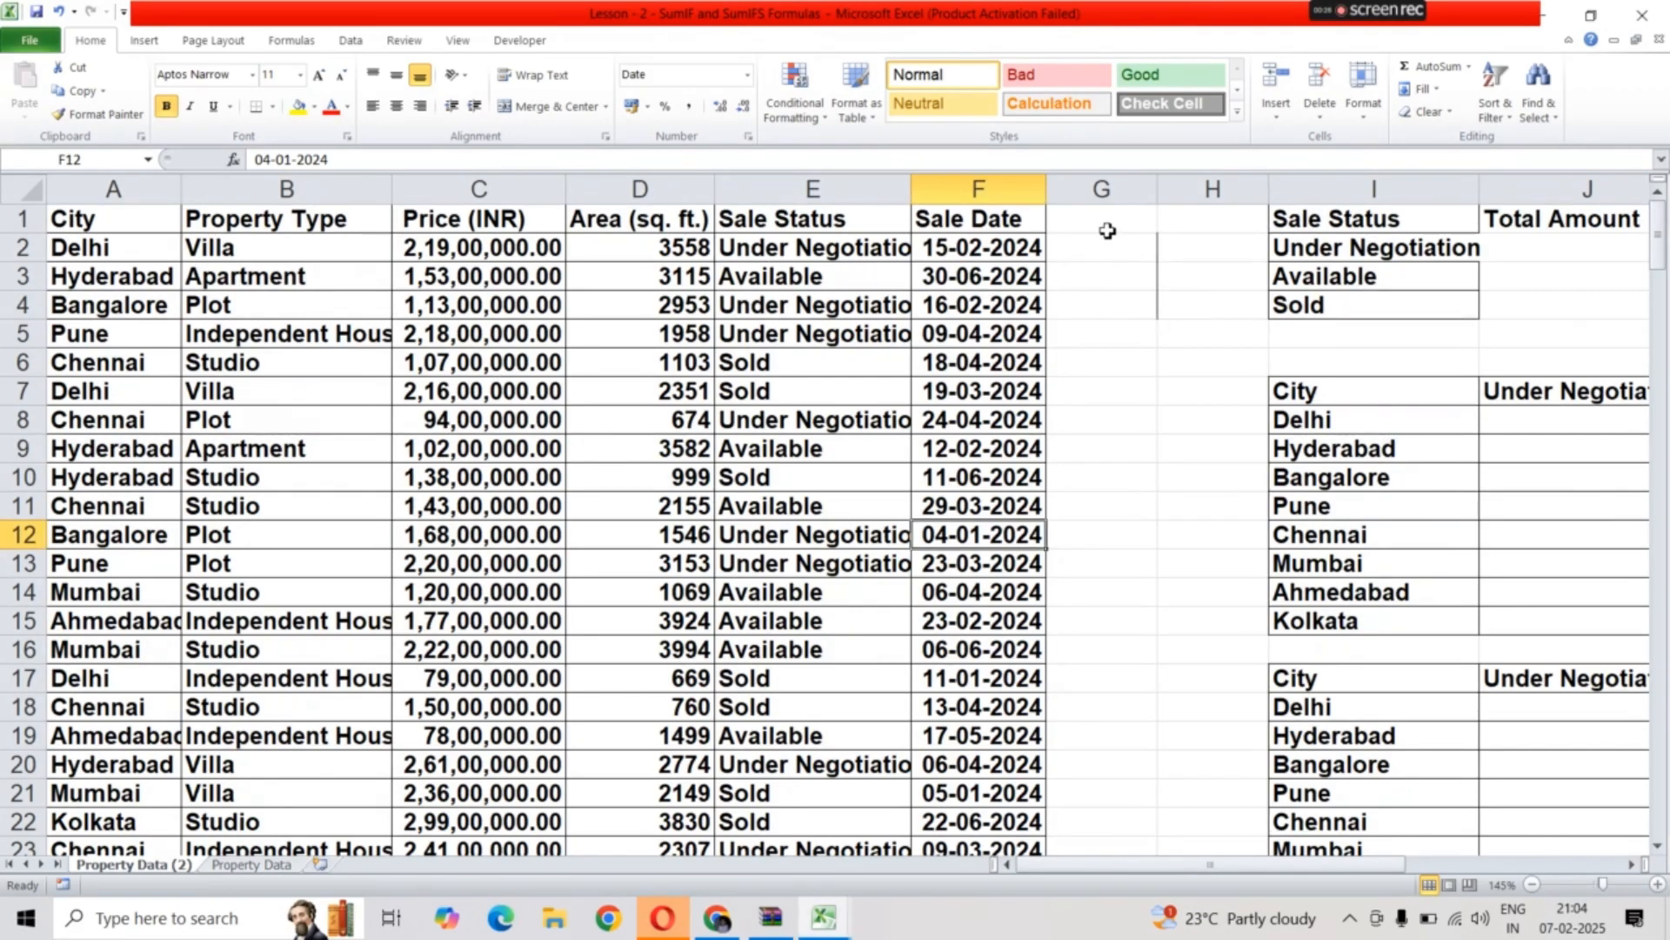
pyautogui.click(1108, 230)
pyautogui.write('sum')
pyautogui.press('Return')
pyautogui.write('sumif')
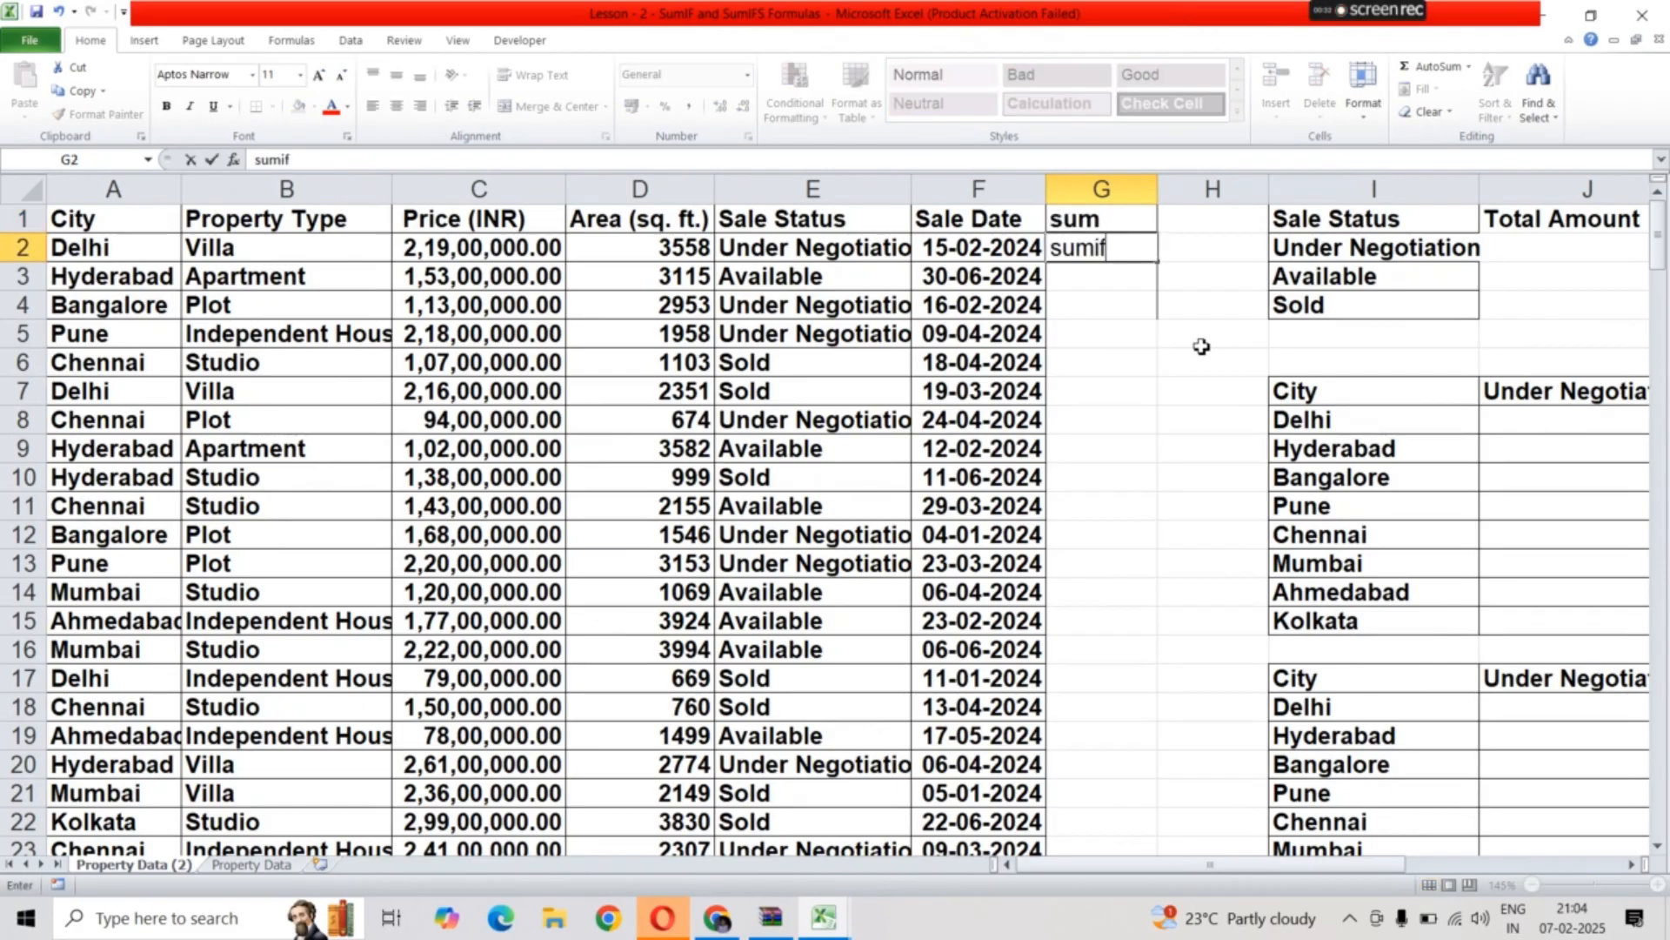
pyautogui.press('Return')
pyautogui.write('sumif')
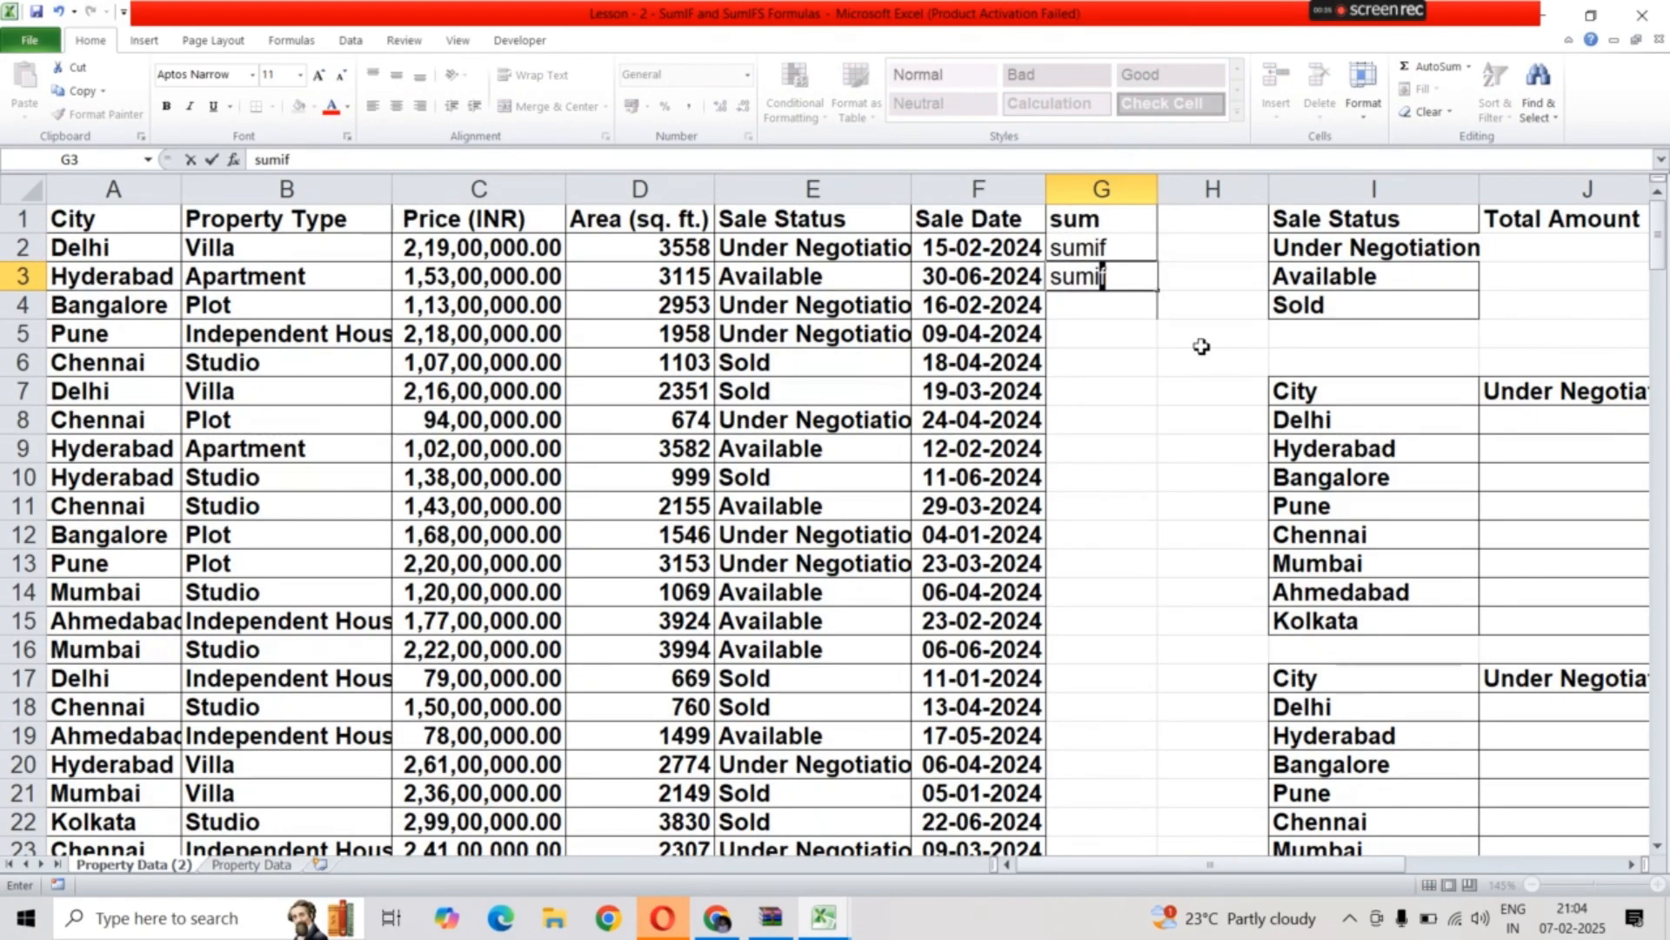
pyautogui.write('s')
pyautogui.press('Return')
pyautogui.click(1162, 483)
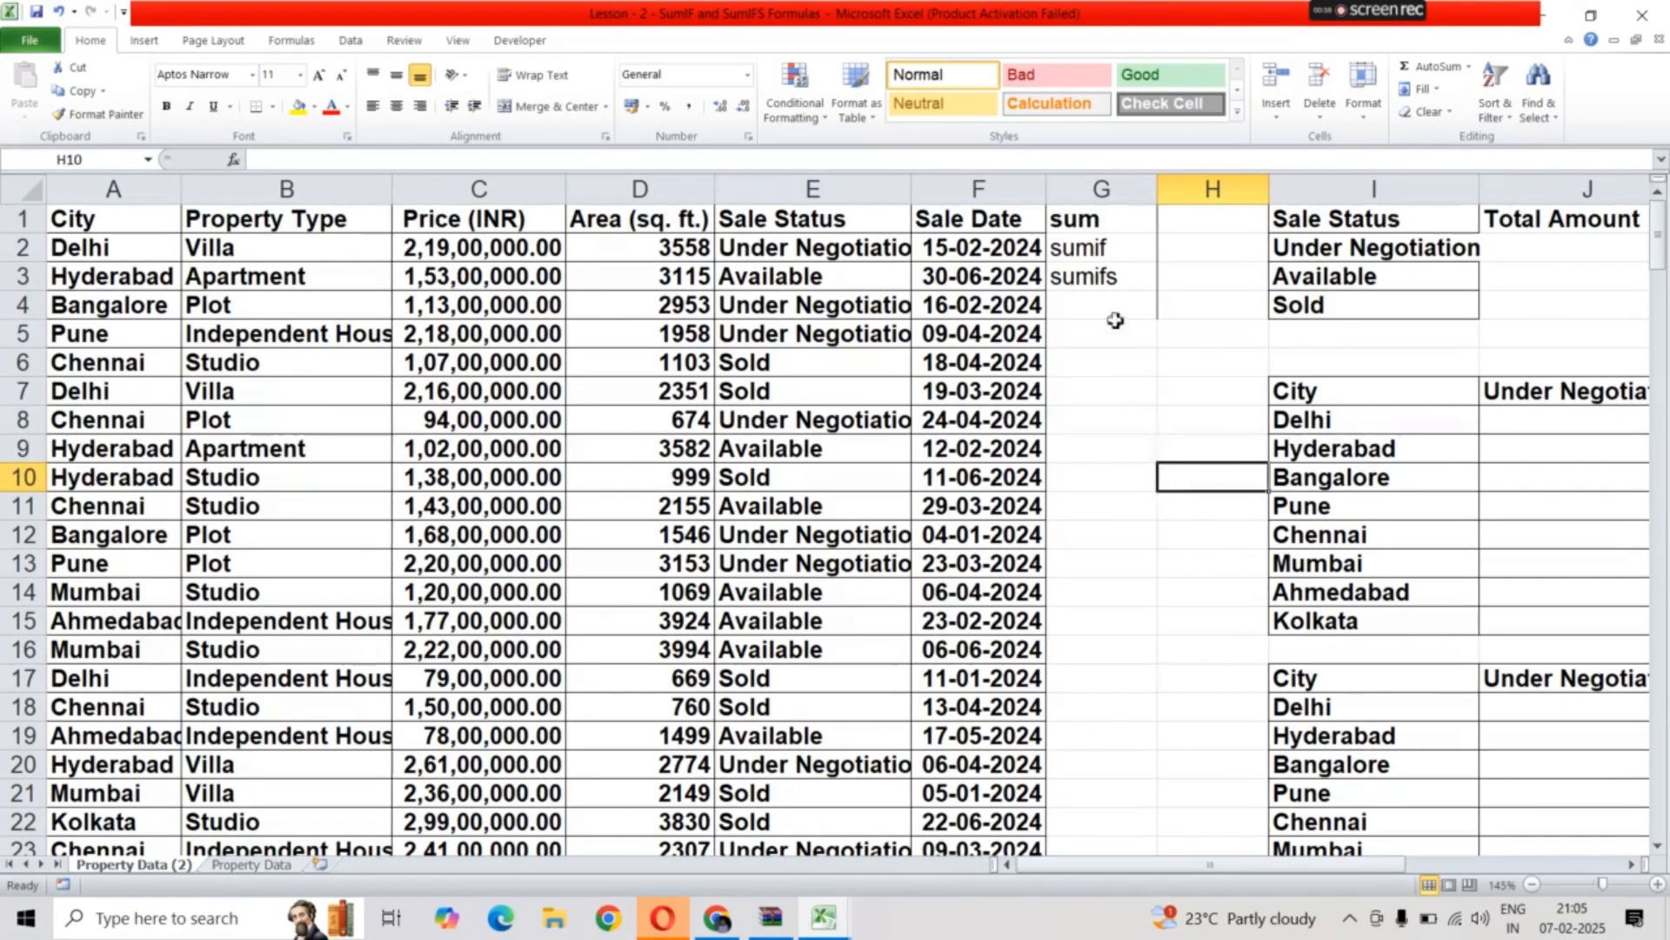
pyautogui.click(1078, 386)
pyautogui.click(1120, 338)
pyautogui.click(1166, 512)
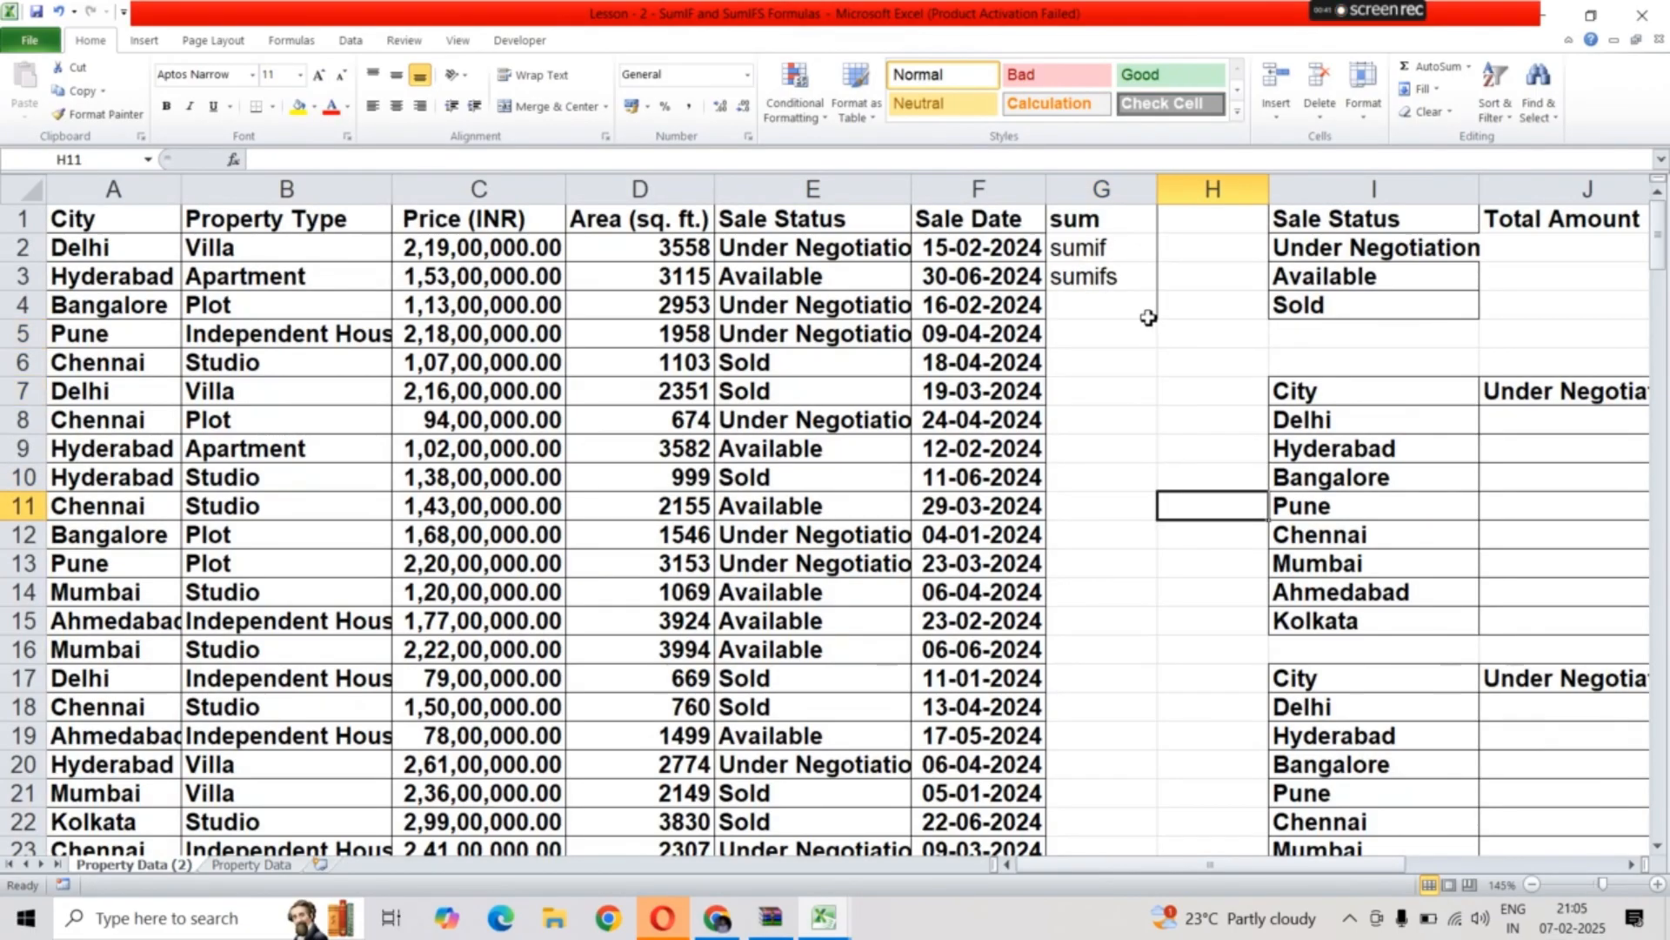
pyautogui.click(1146, 311)
pyautogui.click(1092, 390)
pyautogui.click(1124, 315)
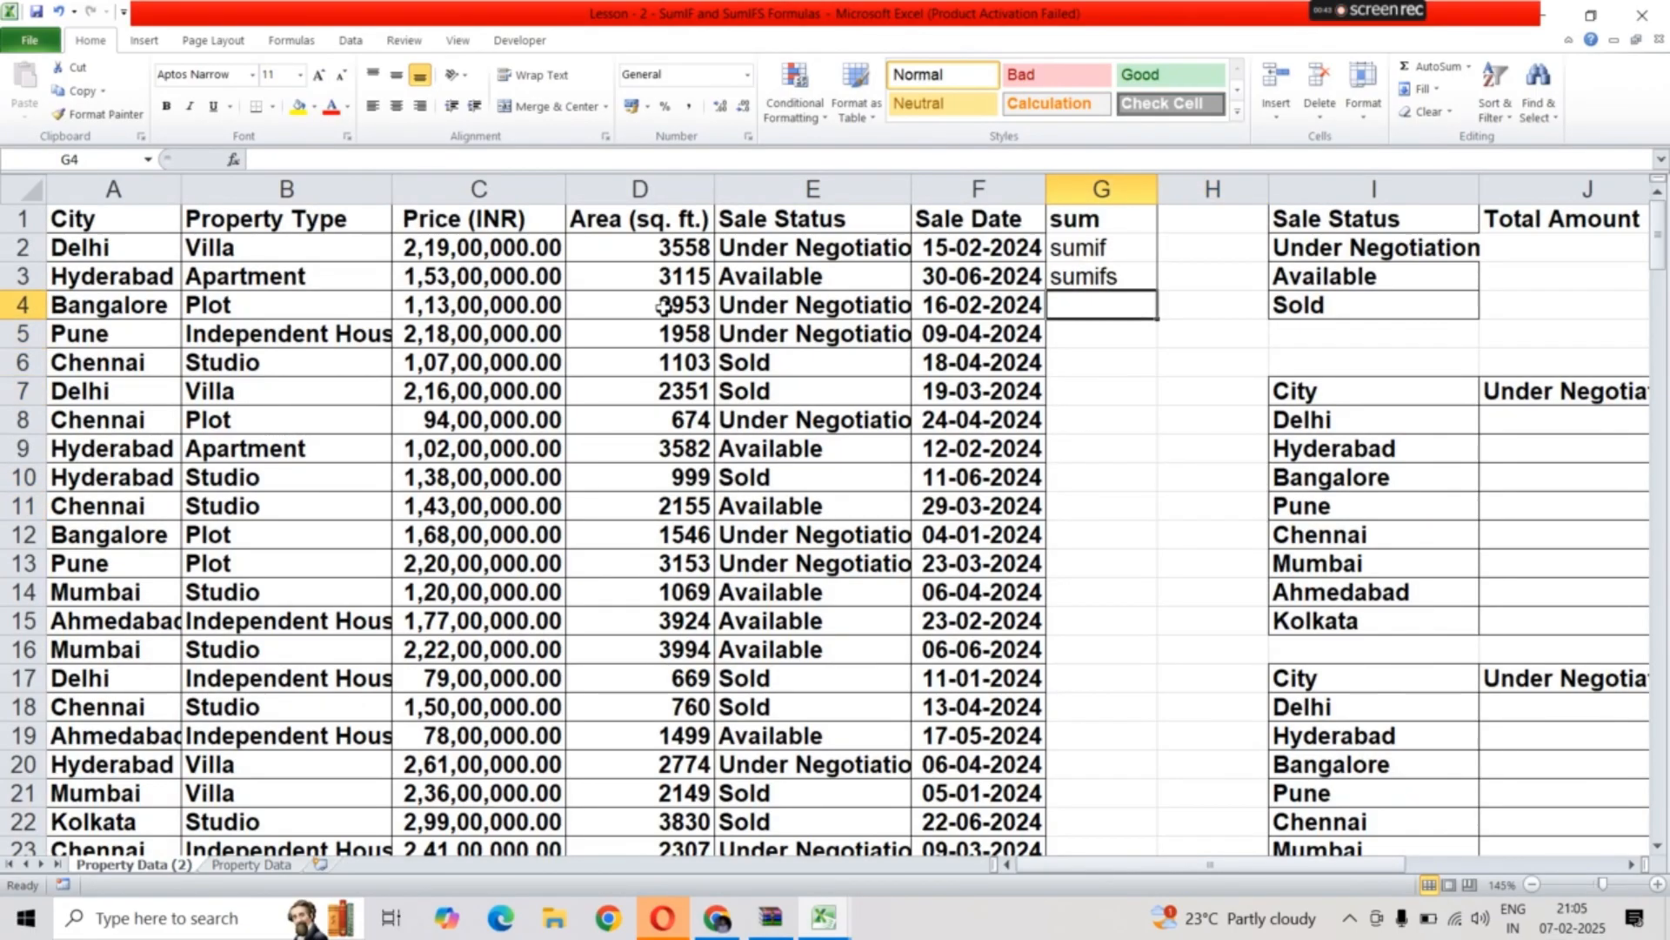
pyautogui.click(1101, 420)
# Enter the sample numbers 4541, 6526, 6124 and 6523 in cells G6 to G9
pyautogui.click(1108, 360)
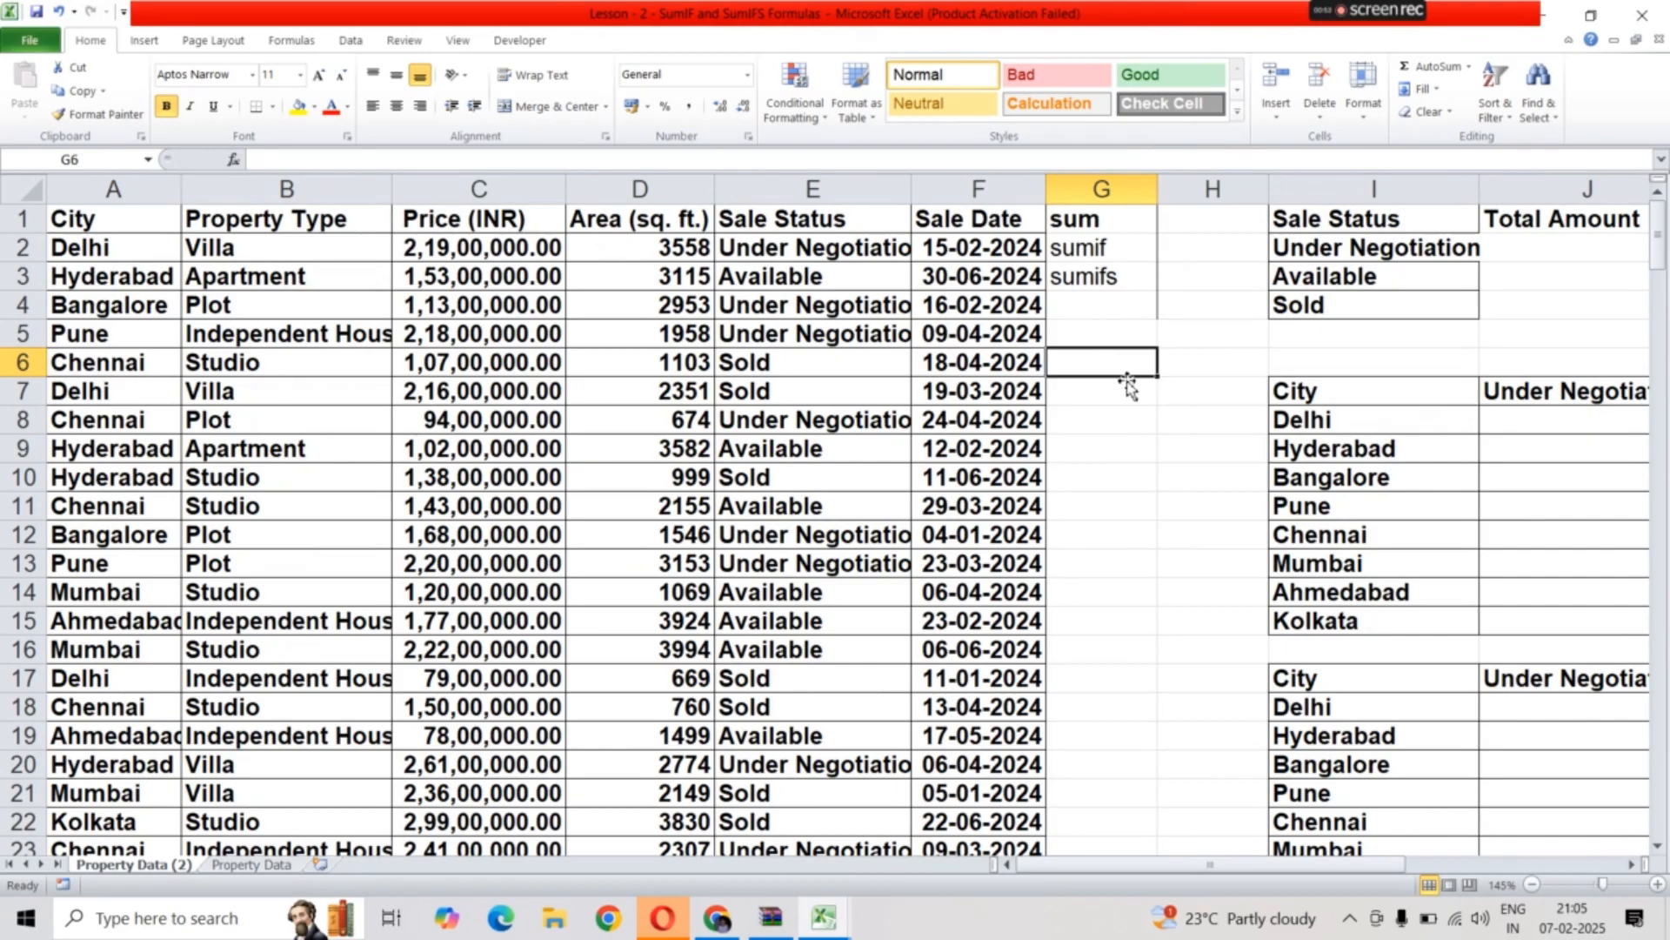
pyautogui.write('4541')
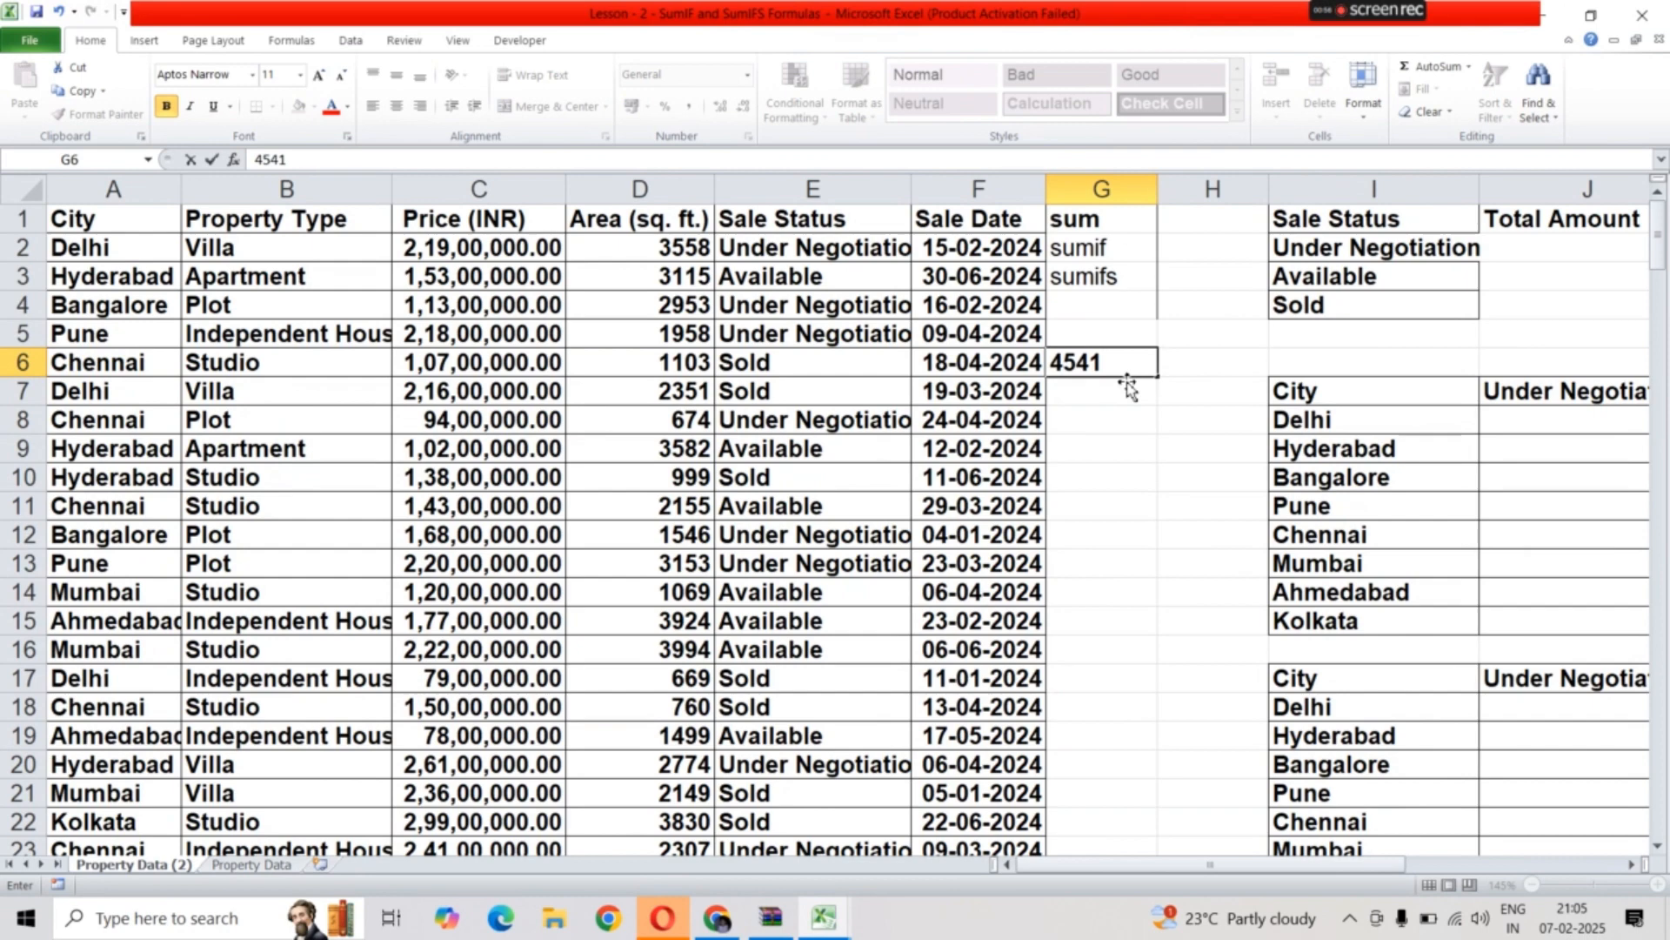
pyautogui.click(1126, 387)
pyautogui.write('6526')
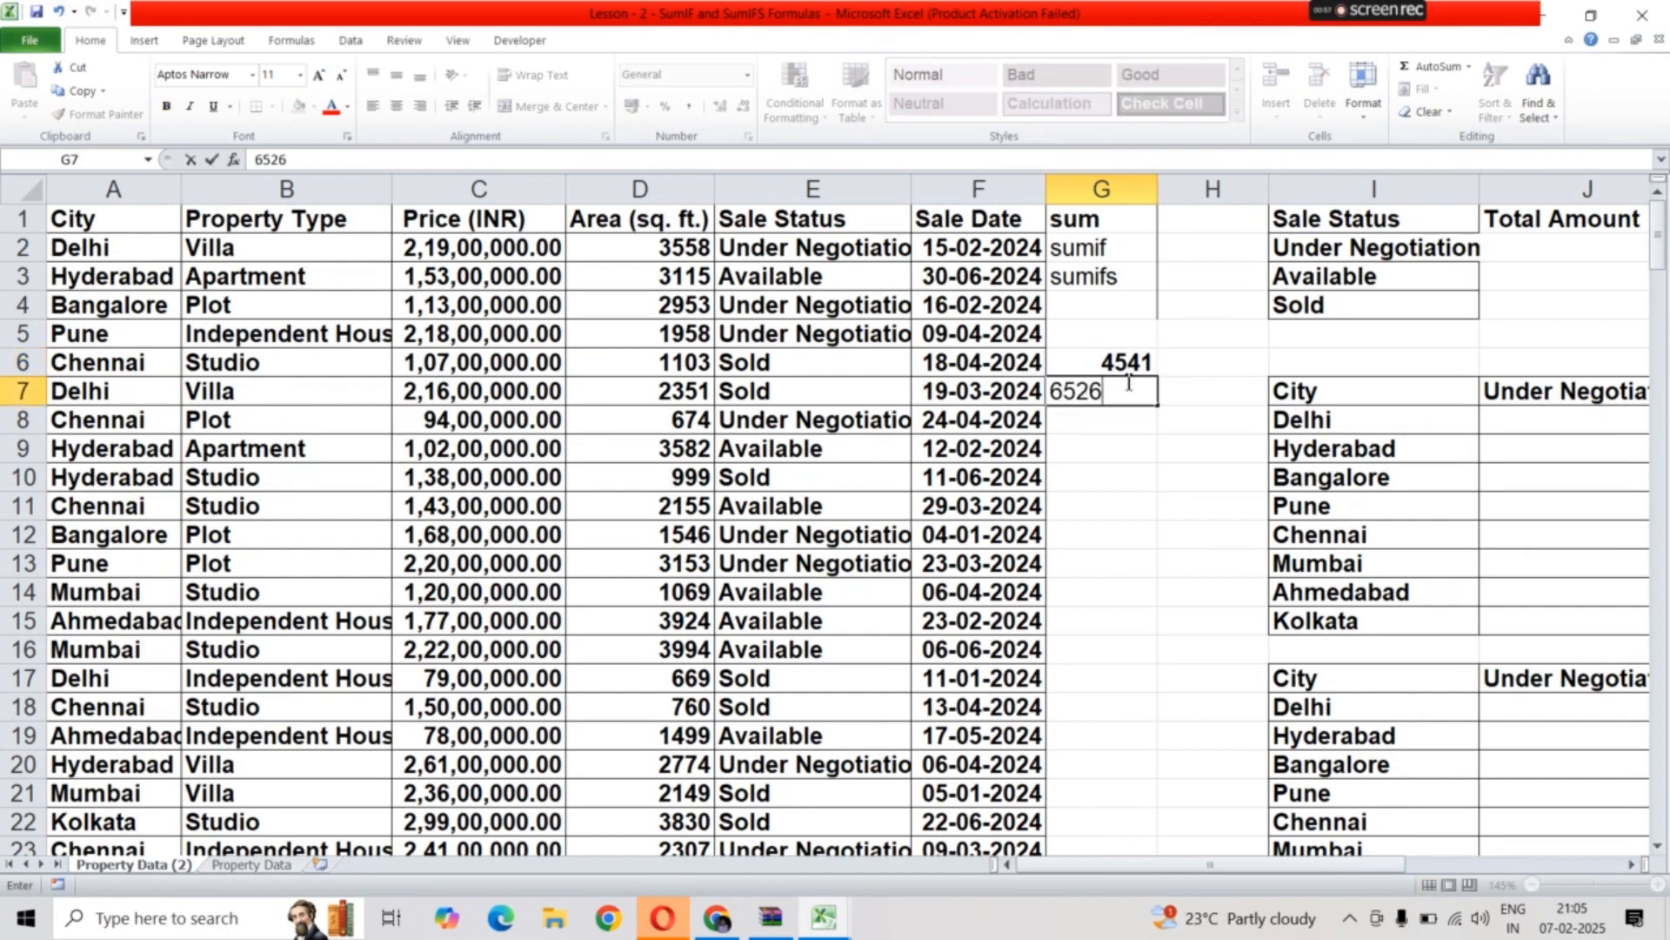
pyautogui.press('Return')
pyautogui.write('6124')
pyautogui.press('Return')
pyautogui.write('6523')
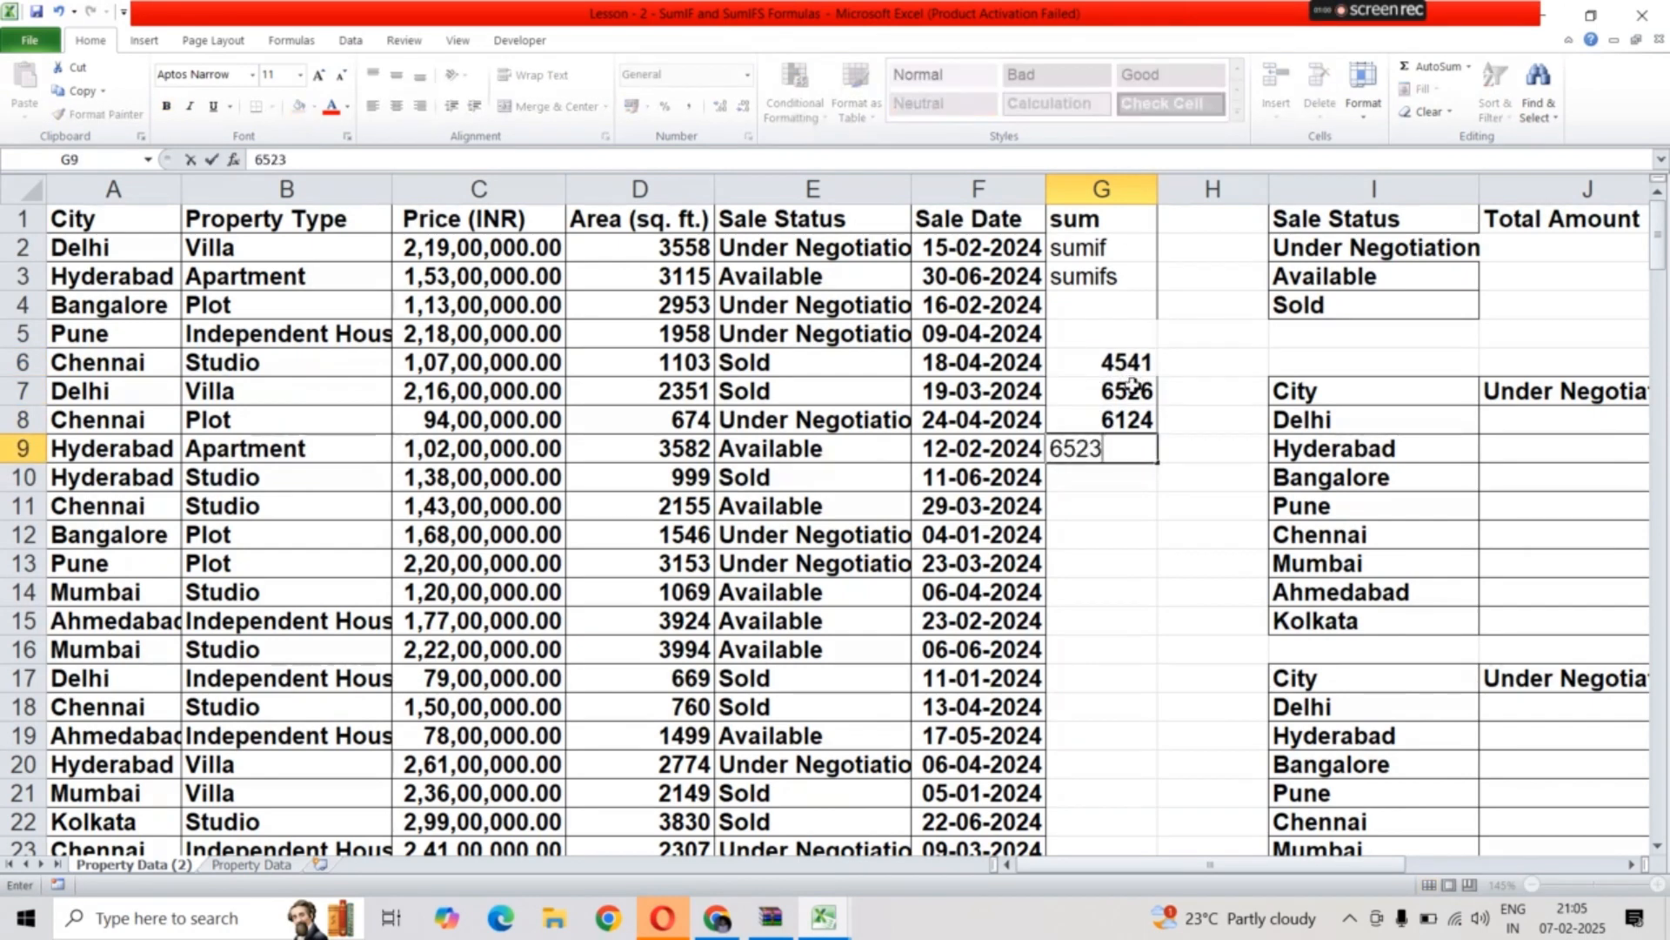
pyautogui.press('Return')
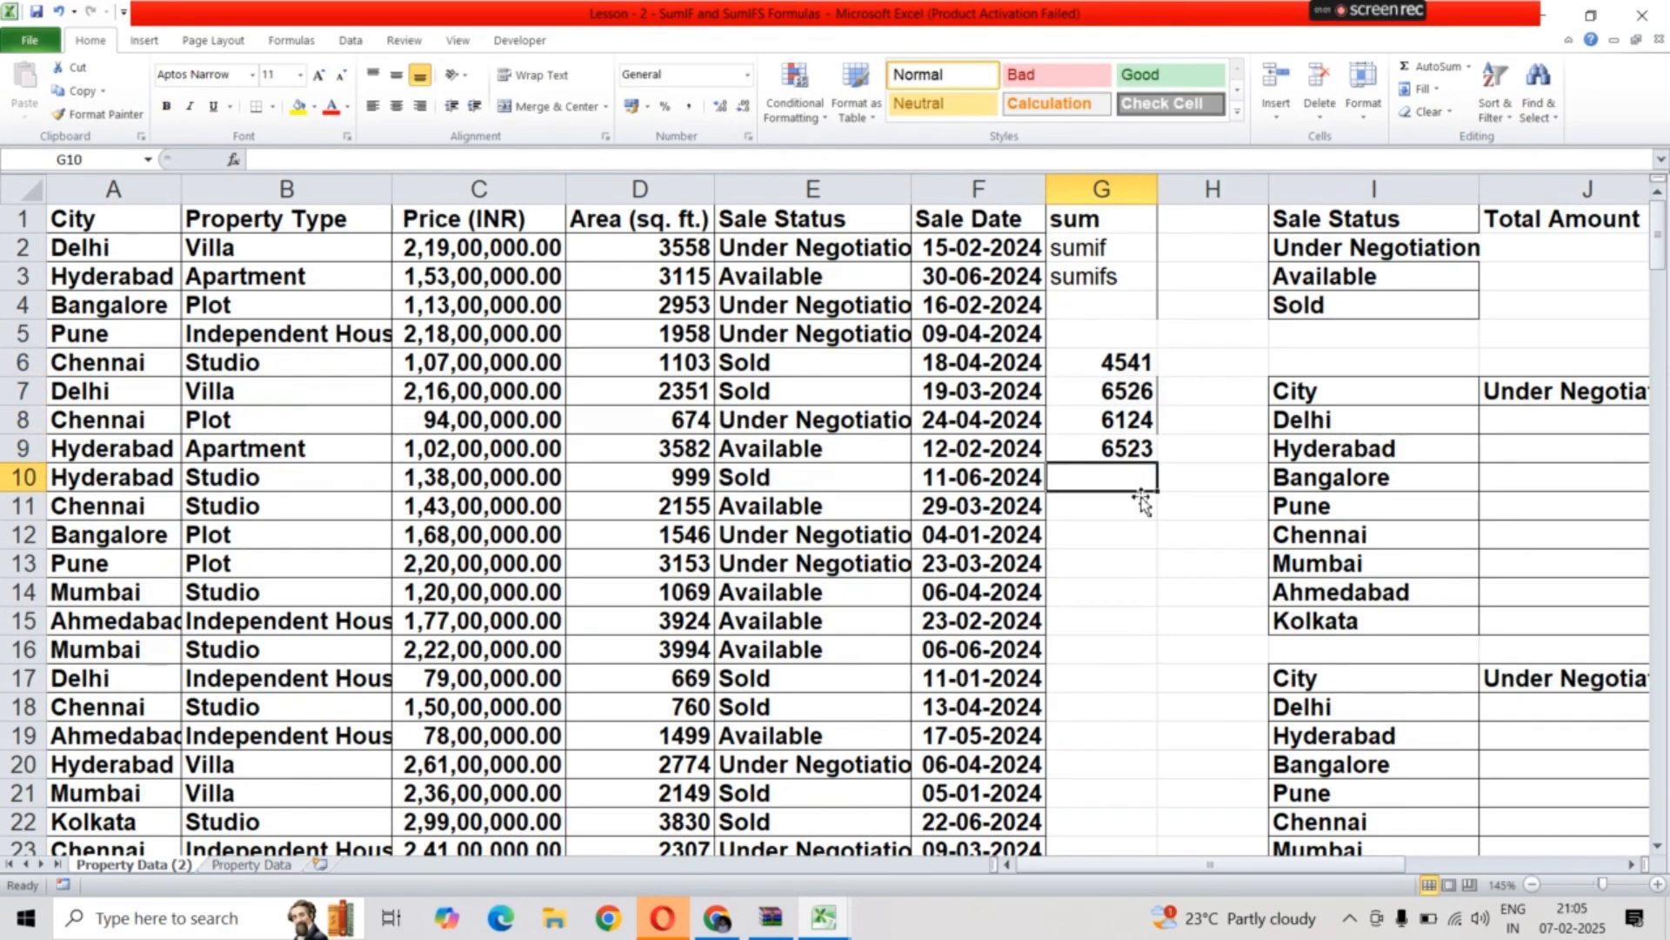
# Total the sample numbers in cell G10 with a SUM formula over G6:G9
pyautogui.write('=')
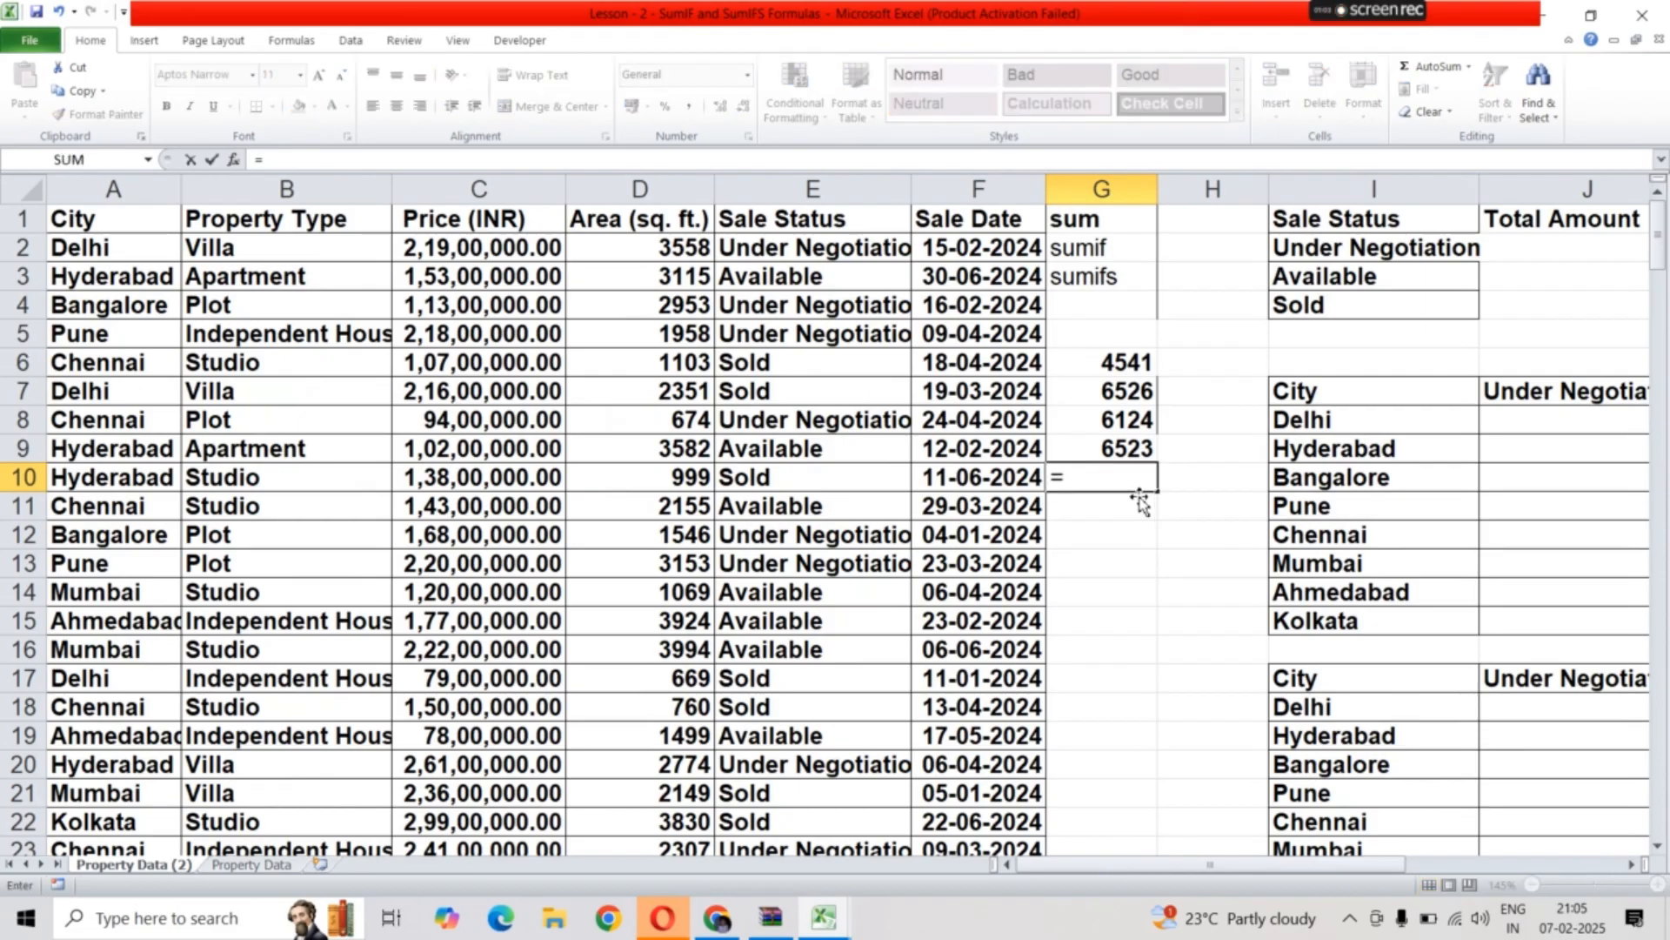
pyautogui.write('sum')
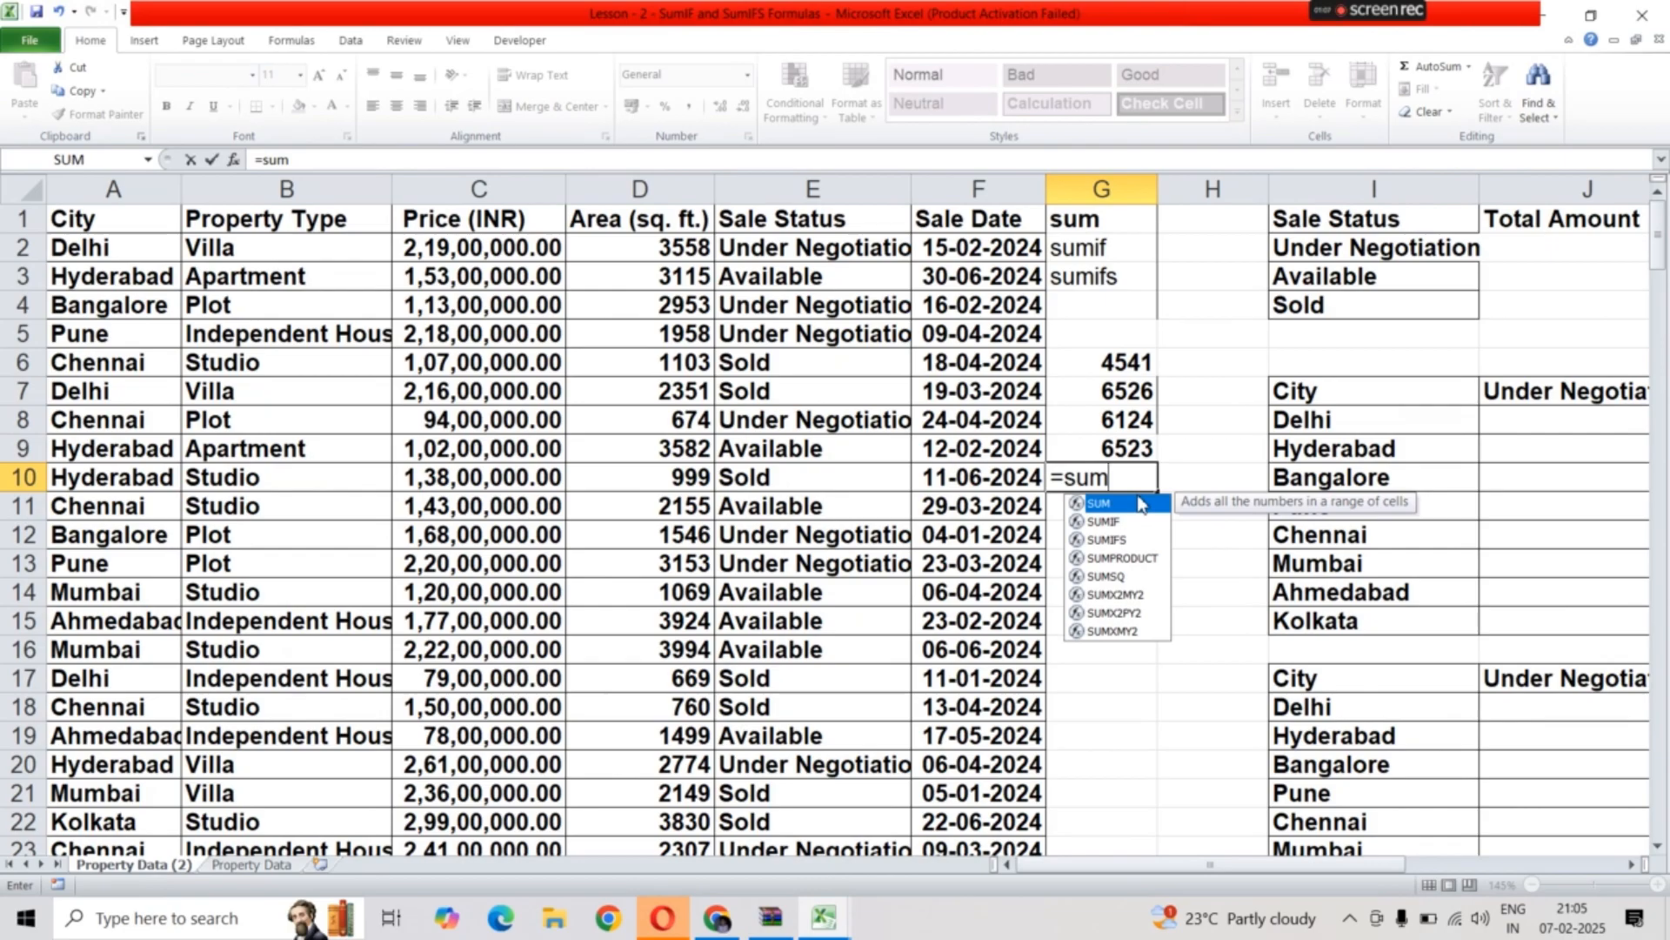
pyautogui.doubleClick(1126, 505)
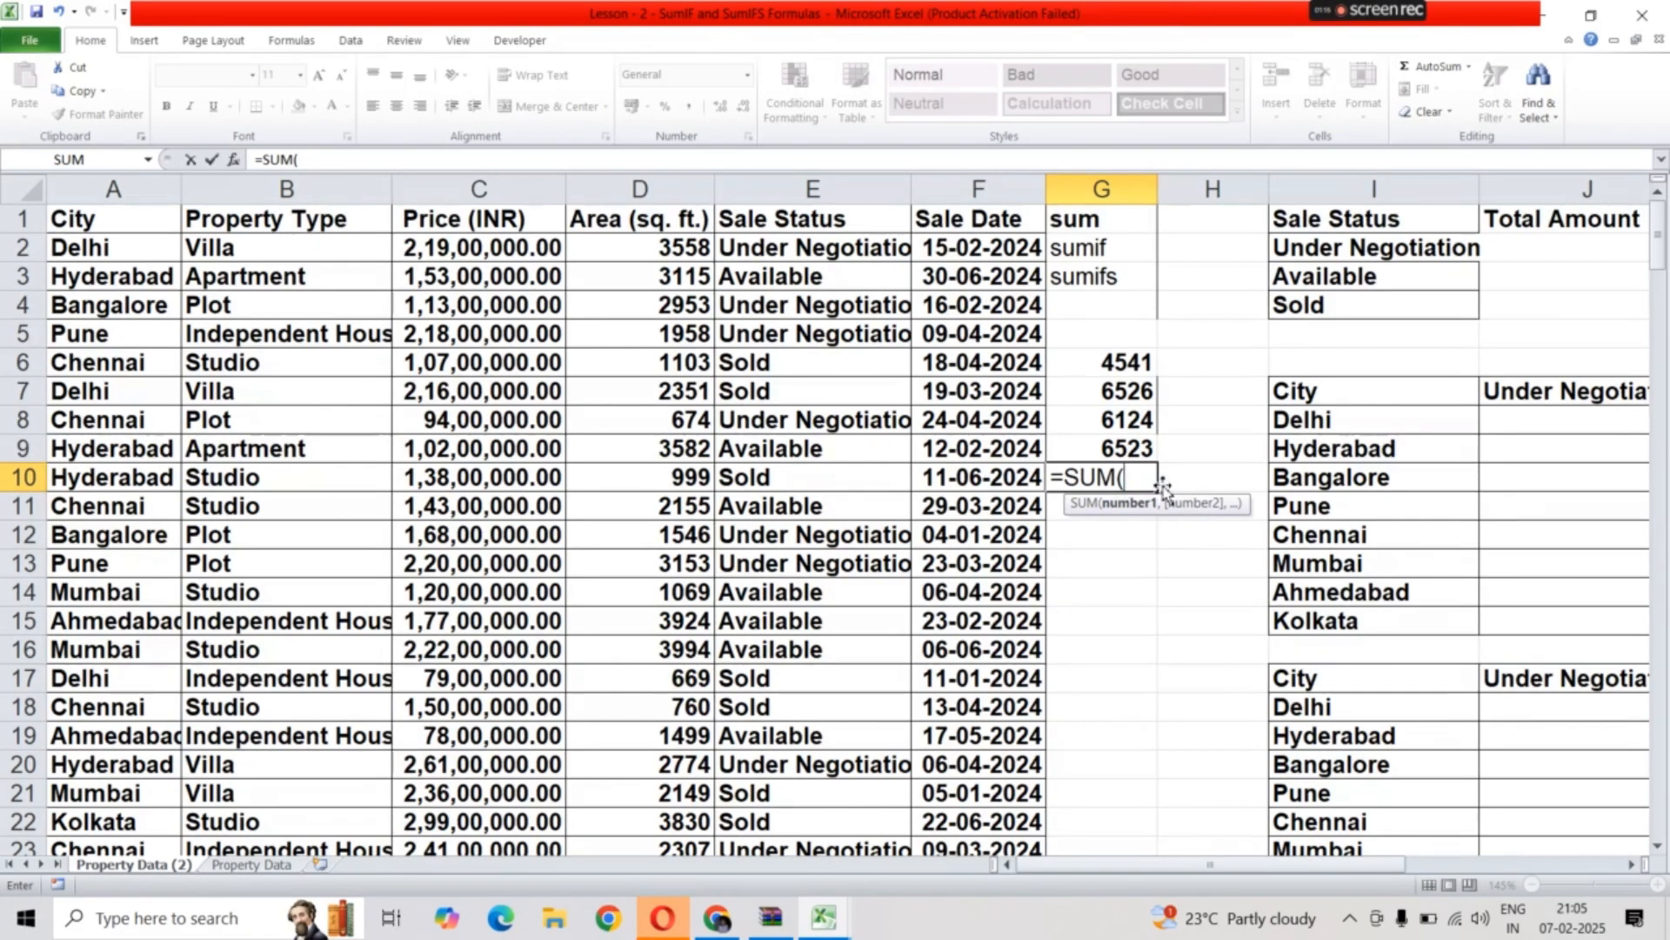
pyautogui.moveTo(1101, 364); pyautogui.dragTo(1112, 441)
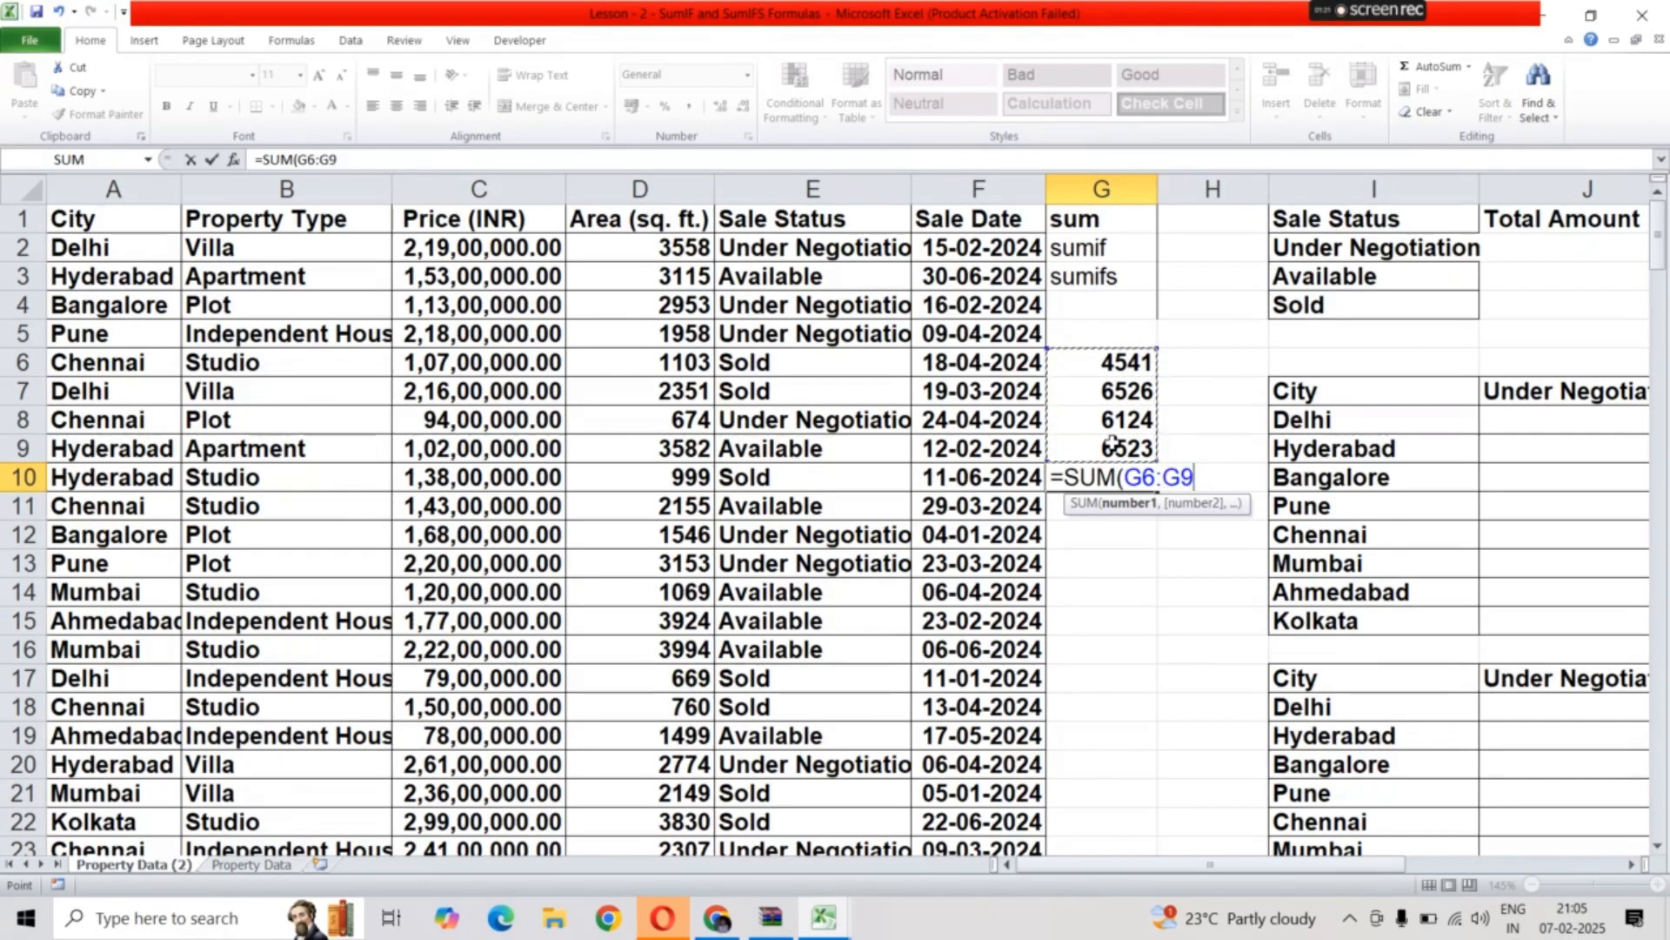
pyautogui.press('Return')
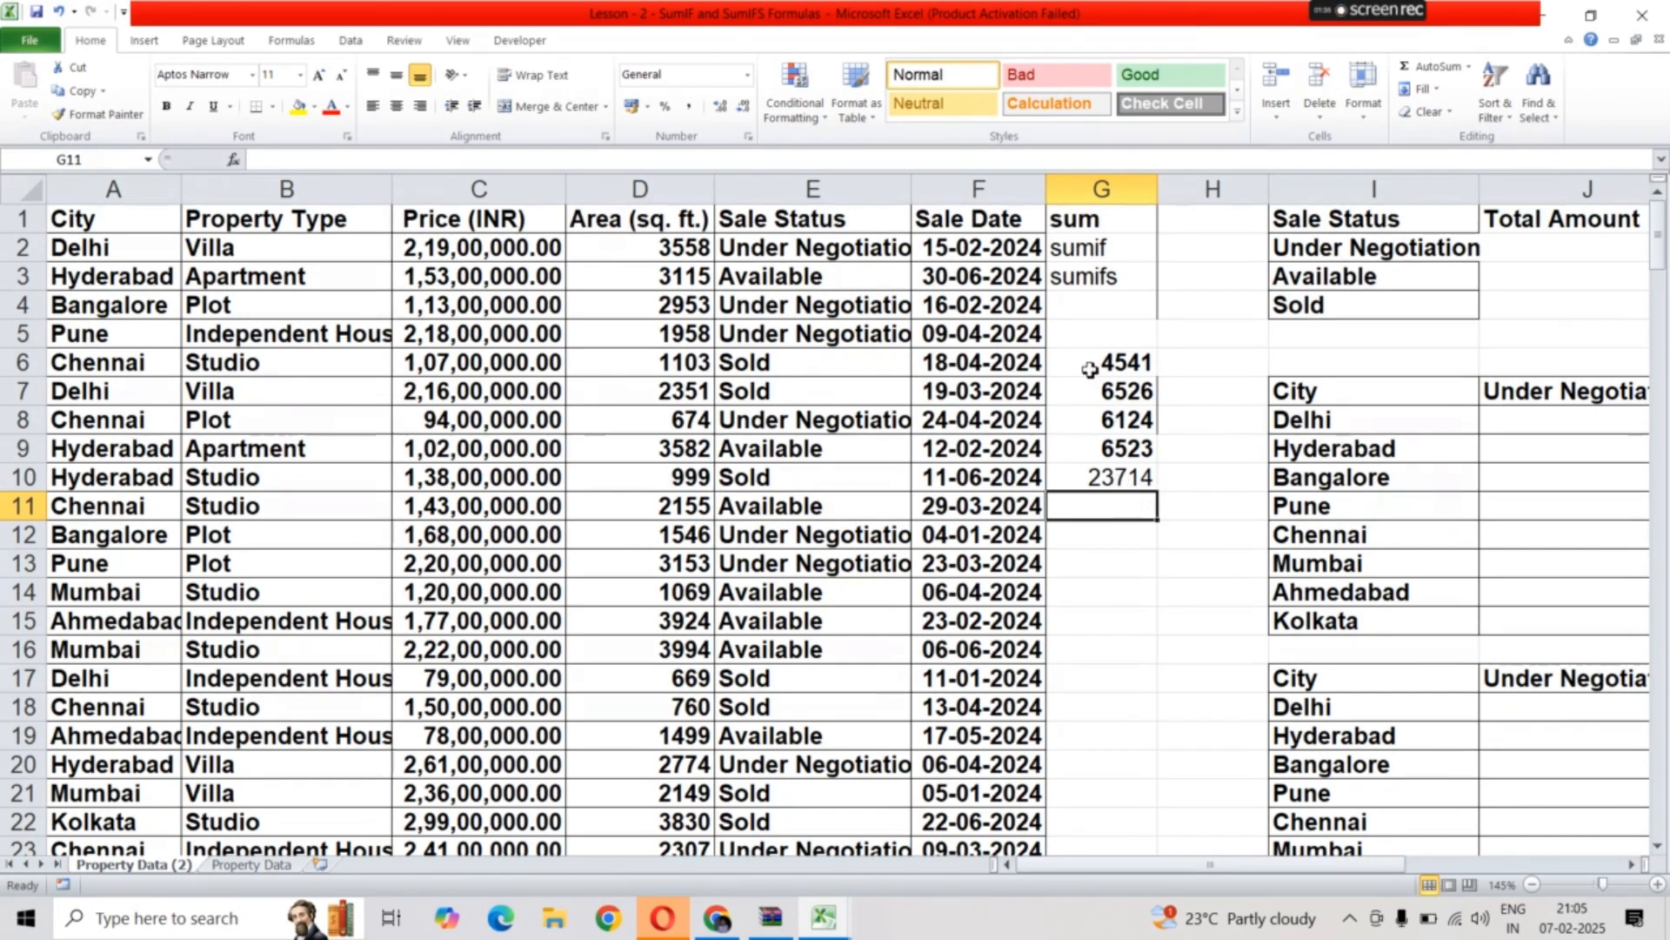
pyautogui.click(1148, 558)
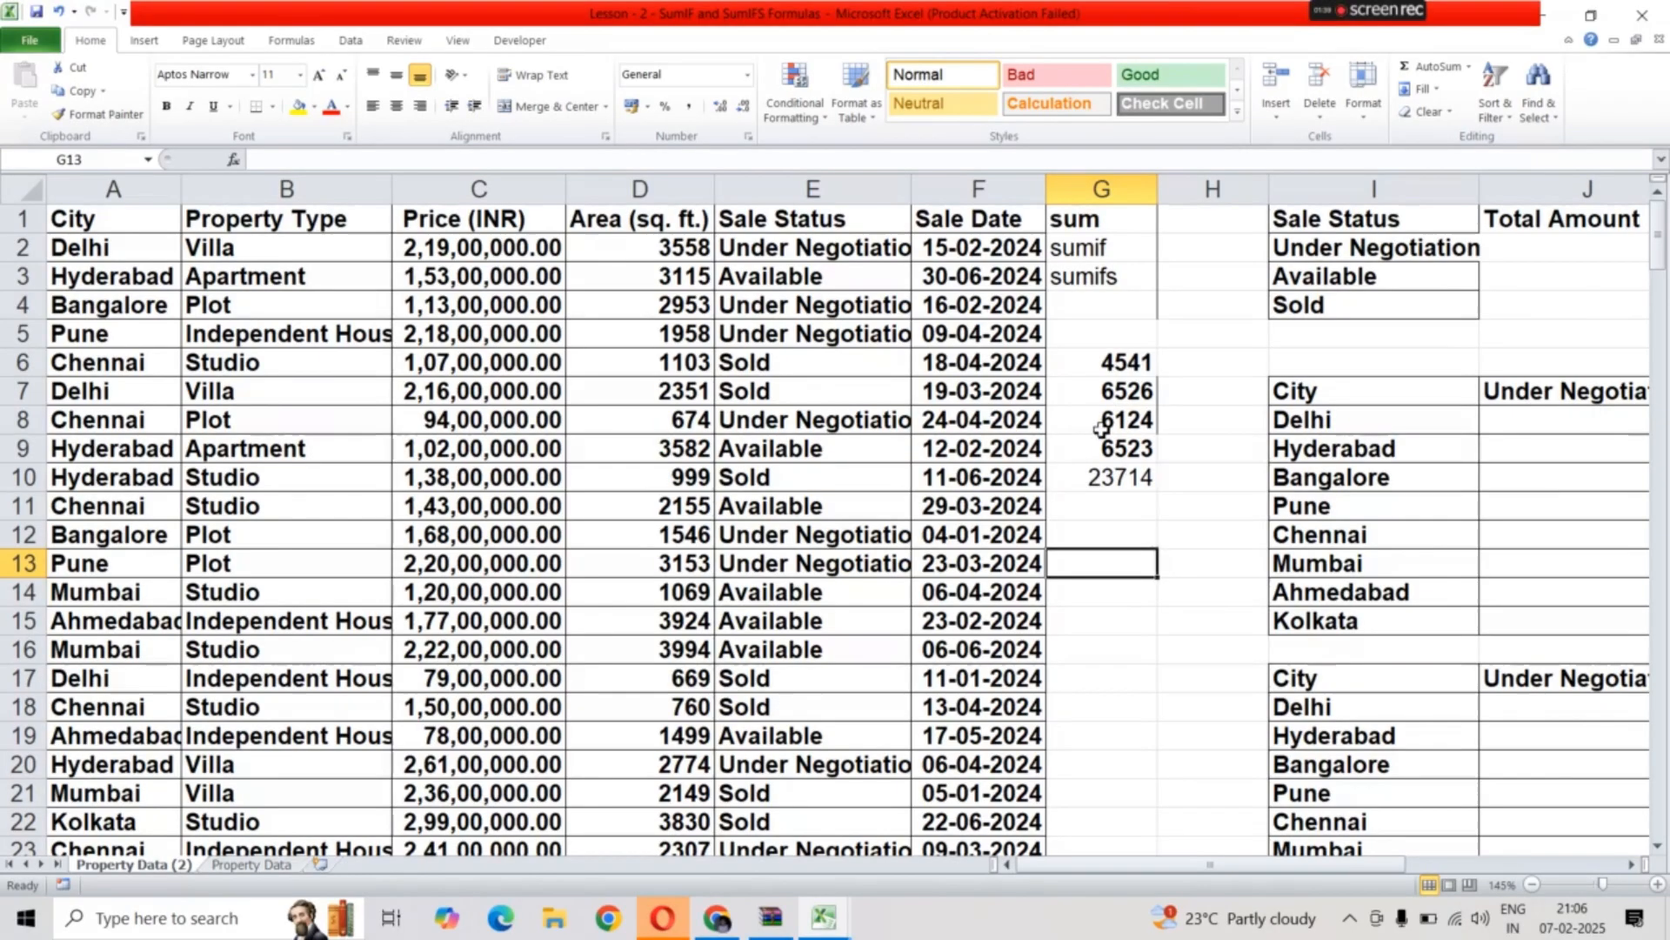
pyautogui.click(1108, 506)
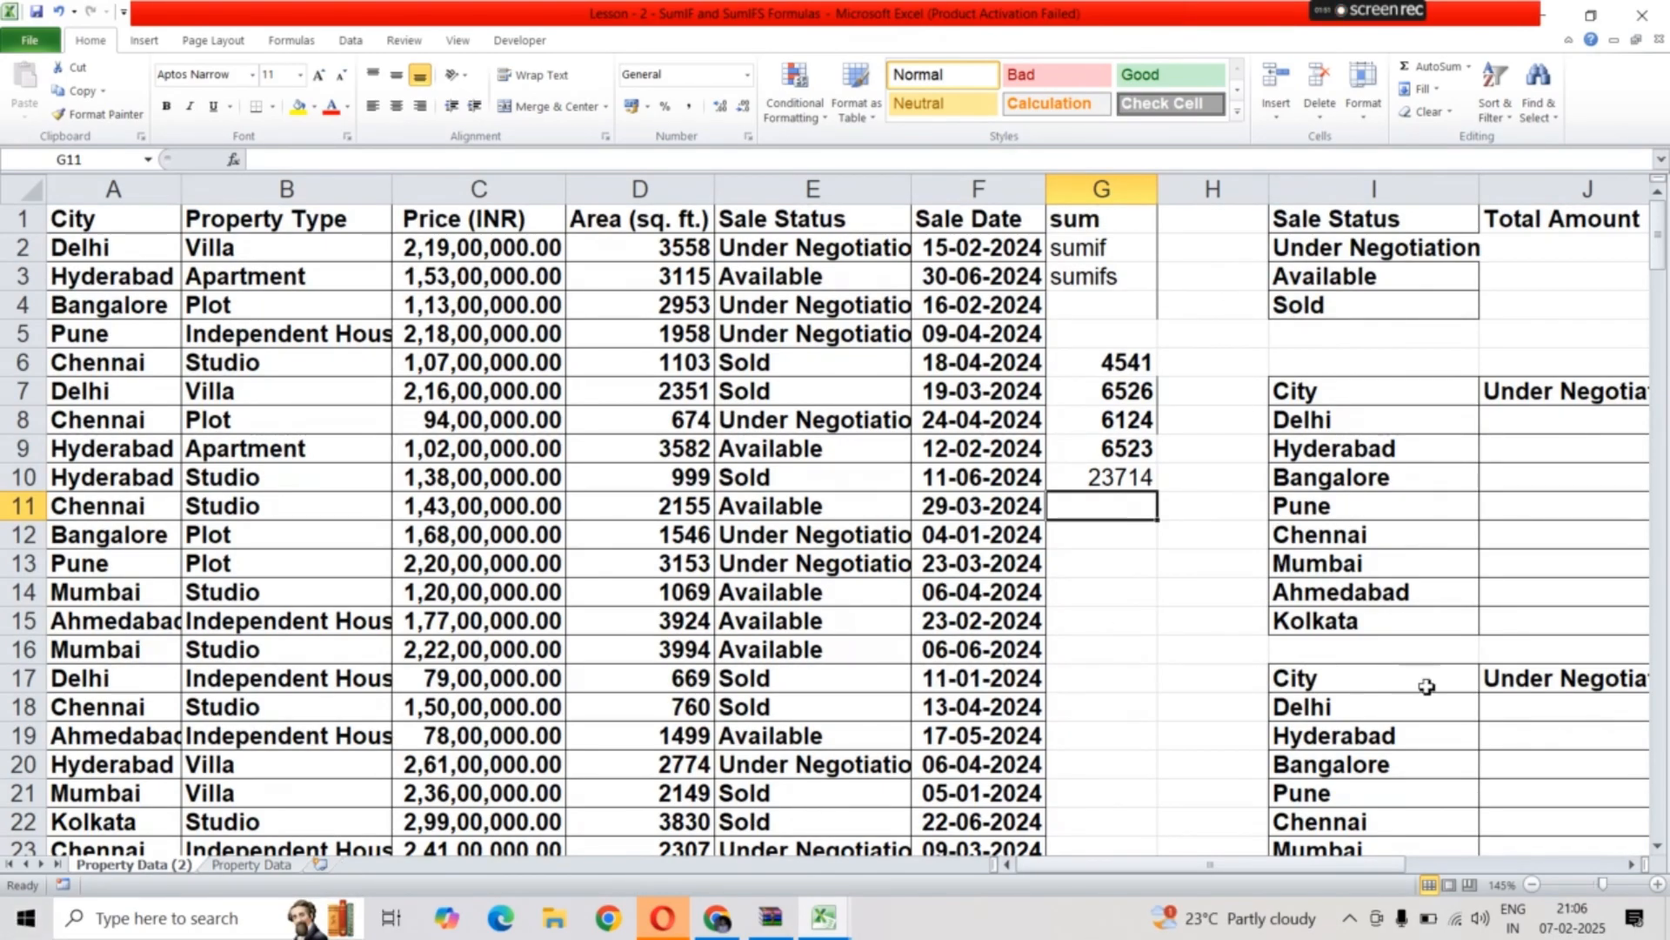
# Enter the label "sumIf" in cell H1 and make it bold
pyautogui.click(1205, 219)
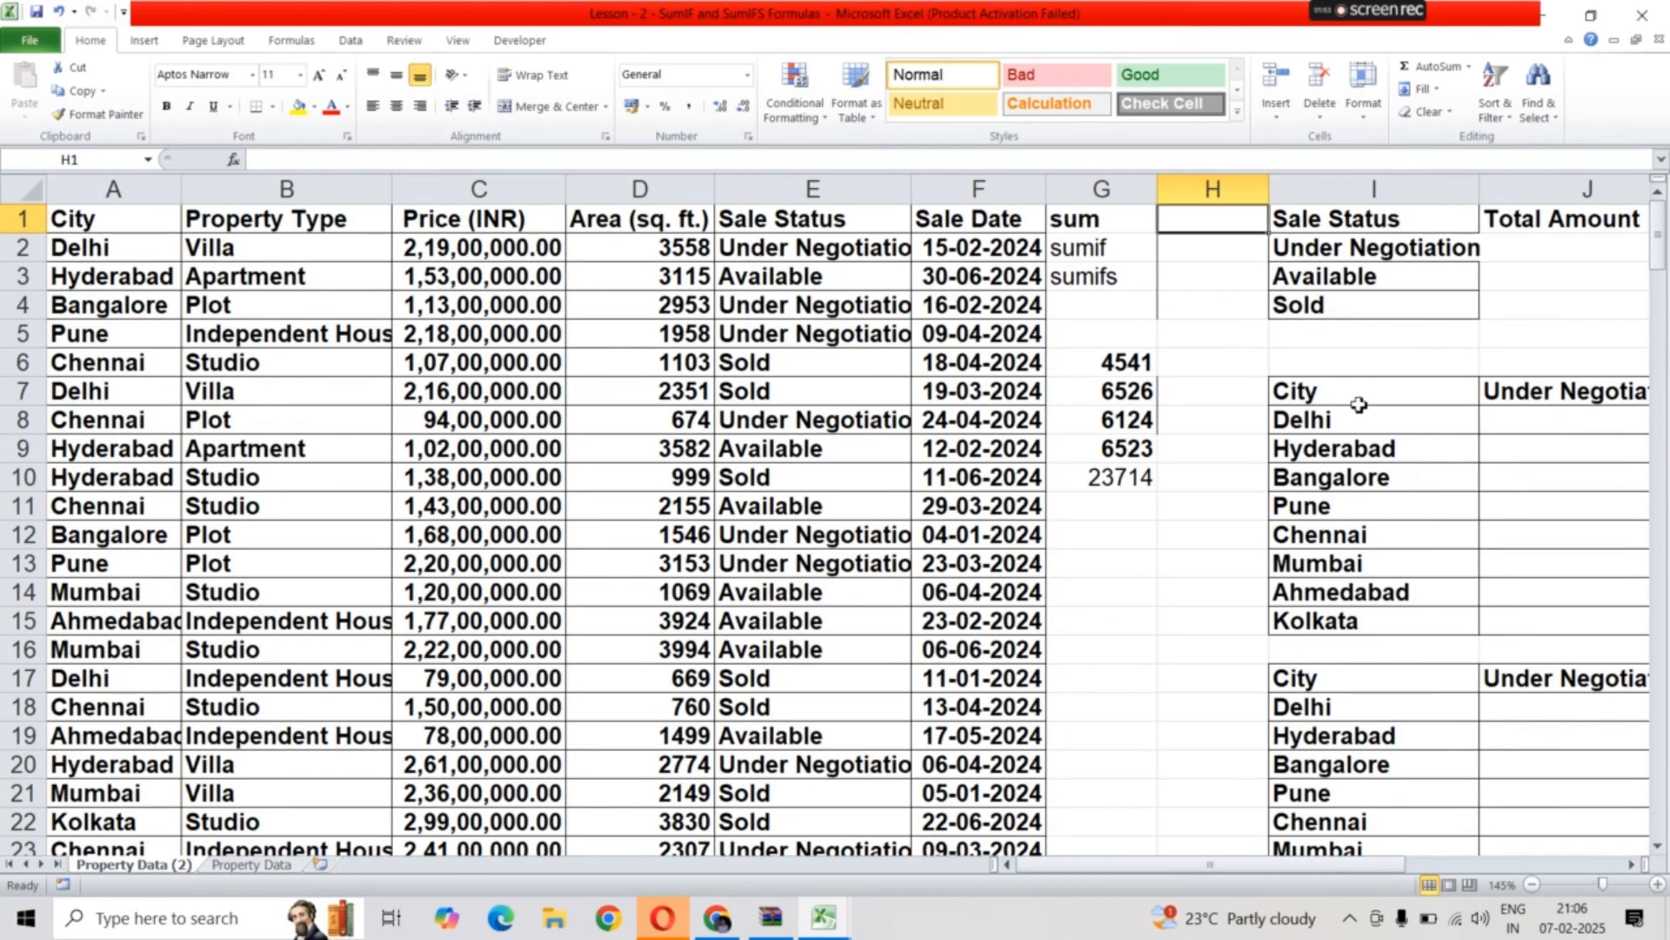
pyautogui.write('sum')
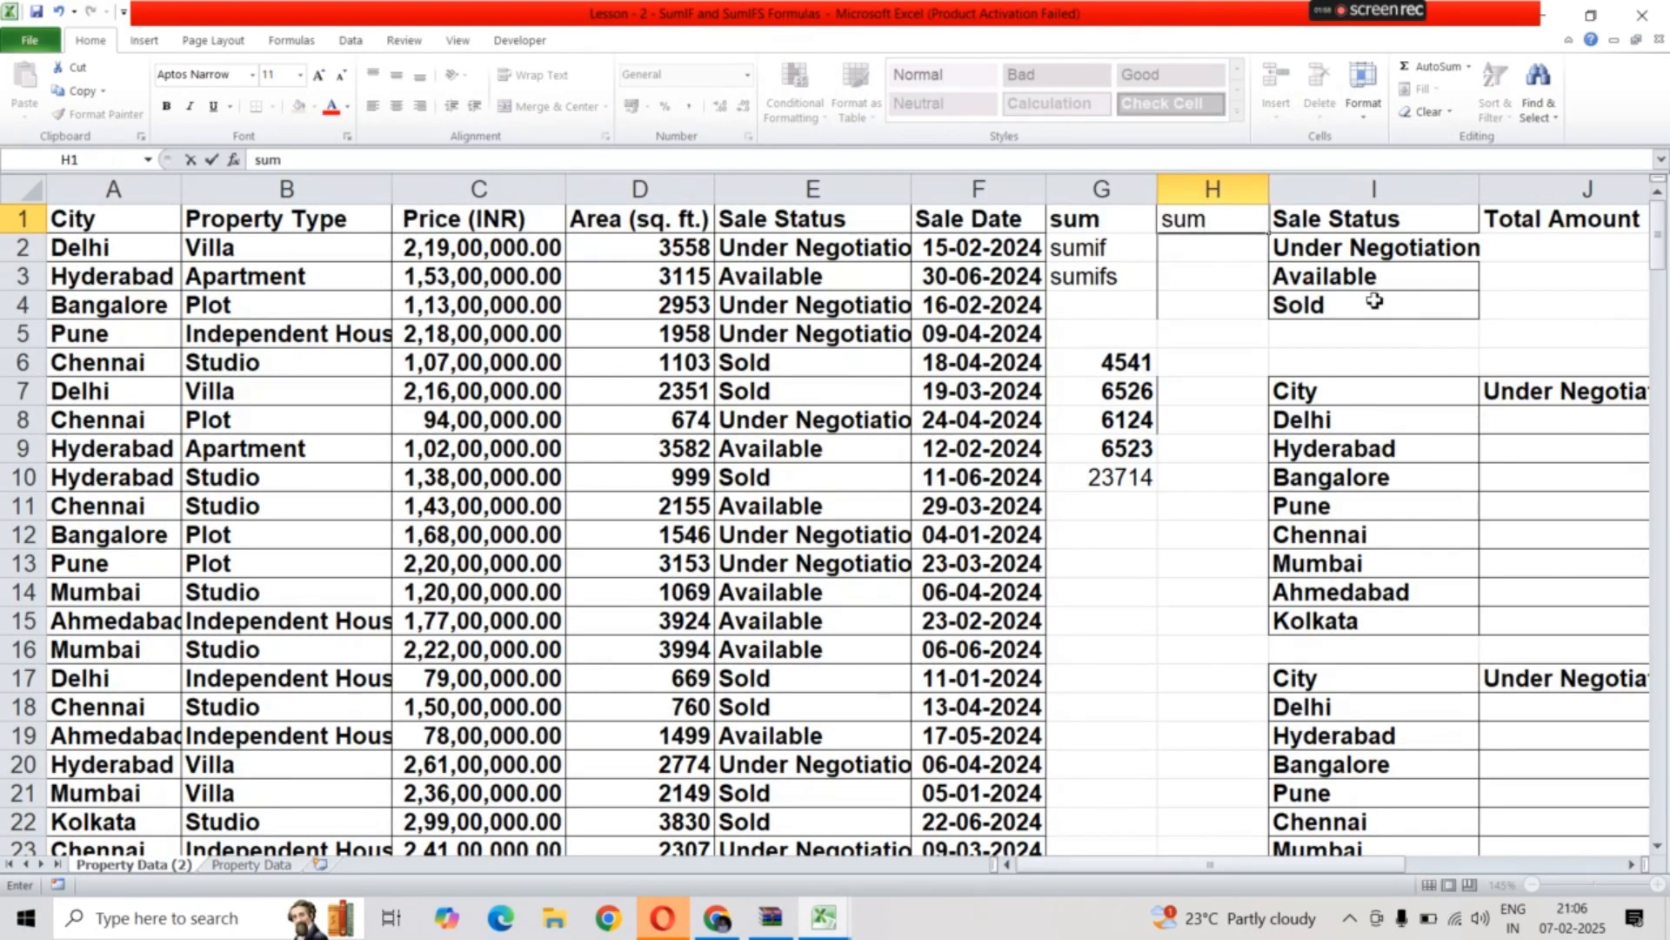
pyautogui.write('is')
pyautogui.press('BackSpace')
pyautogui.write('f')
pyautogui.doubleClick(1250, 225)
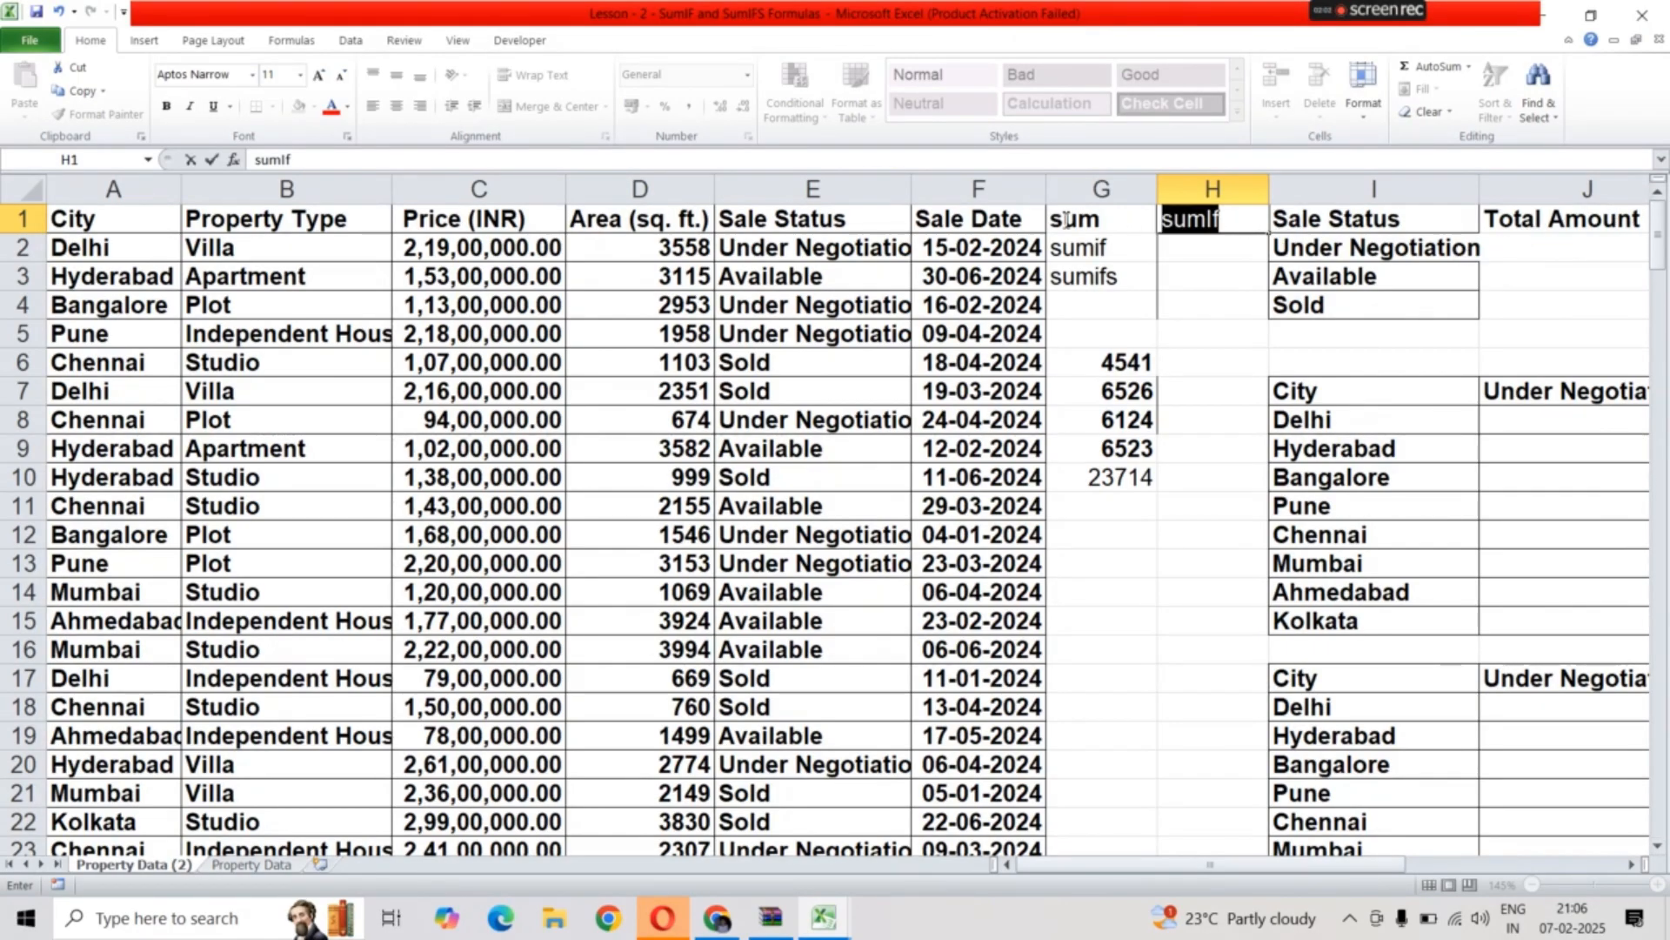
pyautogui.click(165, 108)
pyautogui.click(1548, 331)
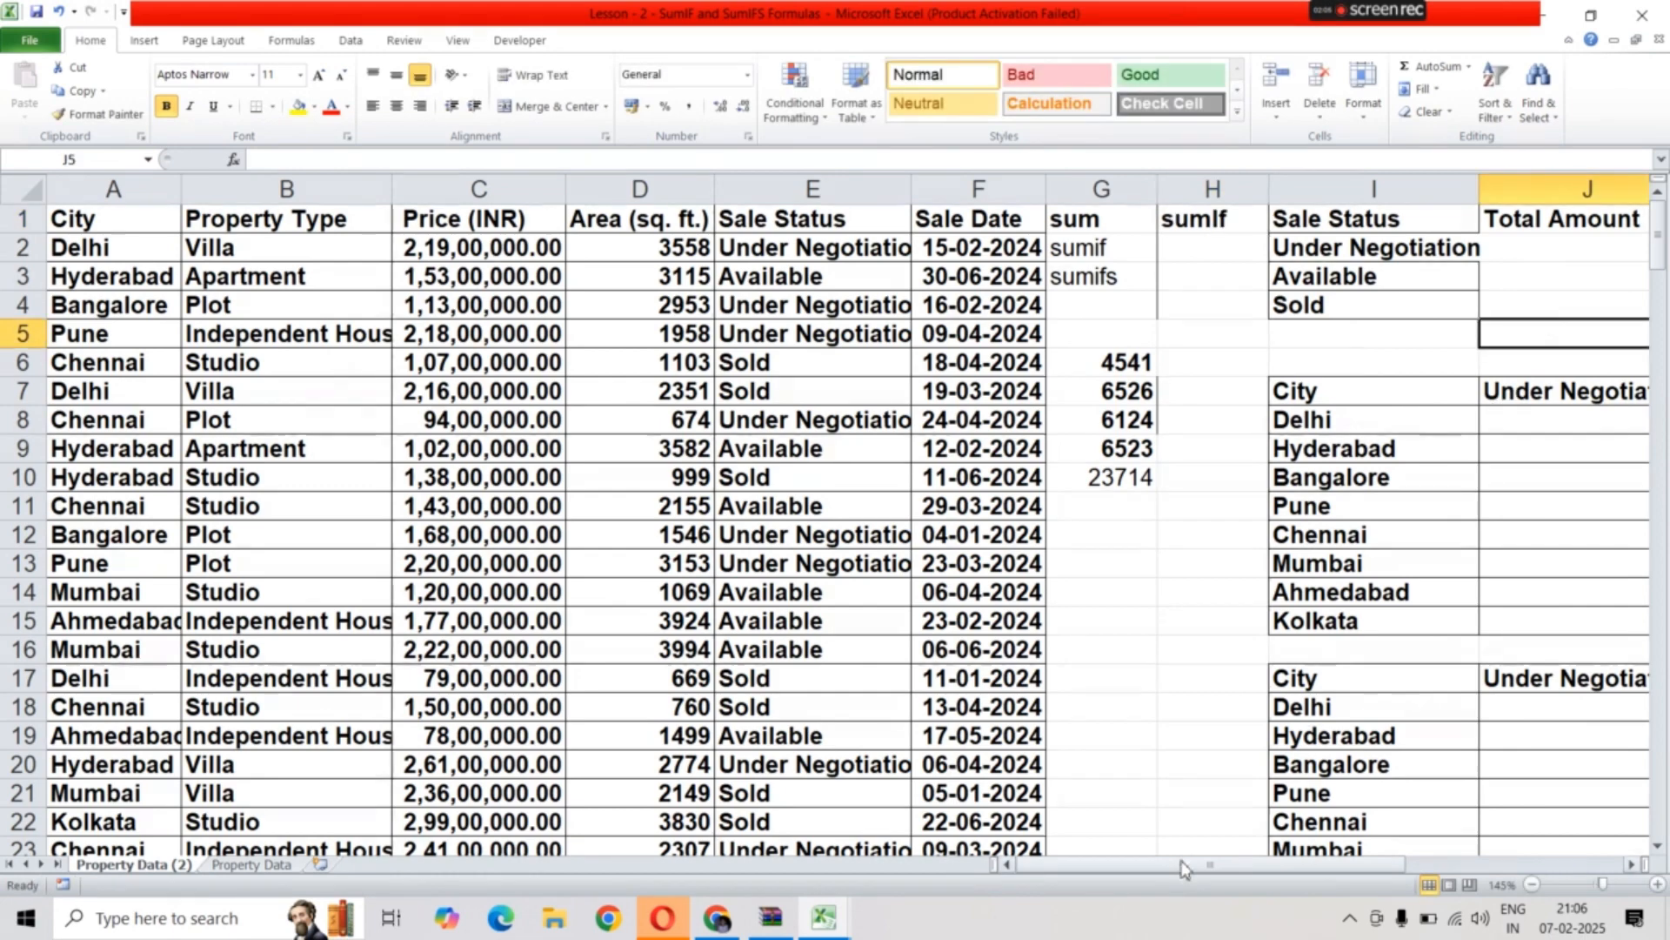
# Enter =SUMIF(E:E,I2,D:D) in J2 to total the area by sale status, and fill the formula down to J4
pyautogui.moveTo(1185, 868); pyautogui.dragTo(1390, 863)
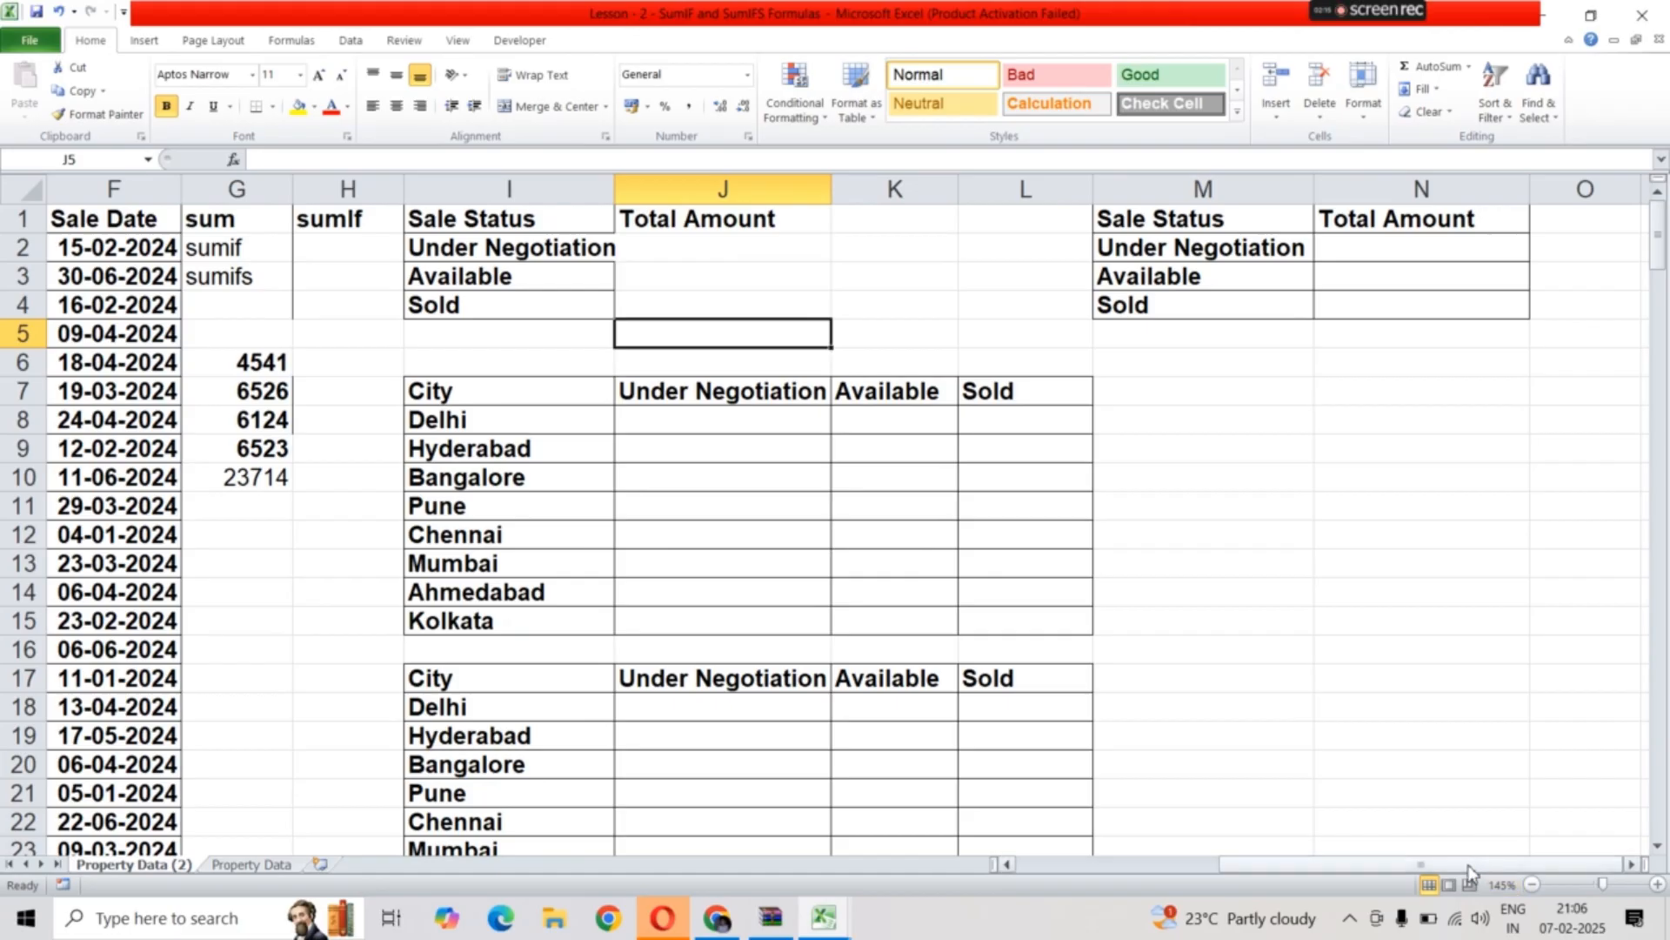
pyautogui.moveTo(1479, 864); pyautogui.dragTo(1253, 864)
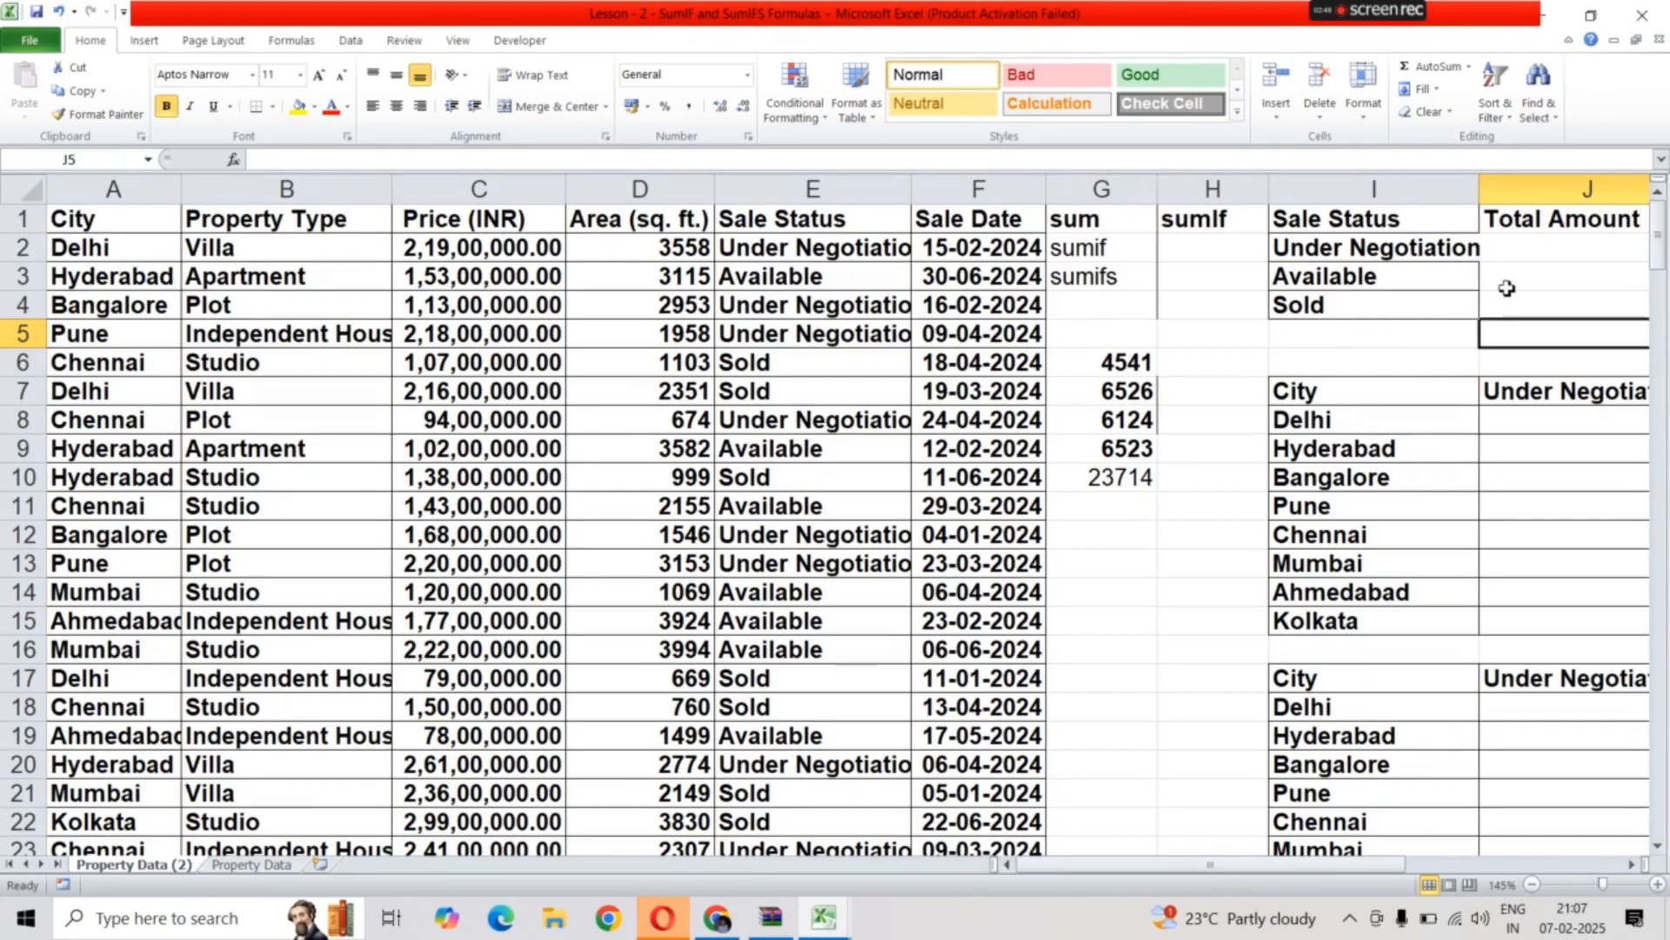
pyautogui.click(1521, 252)
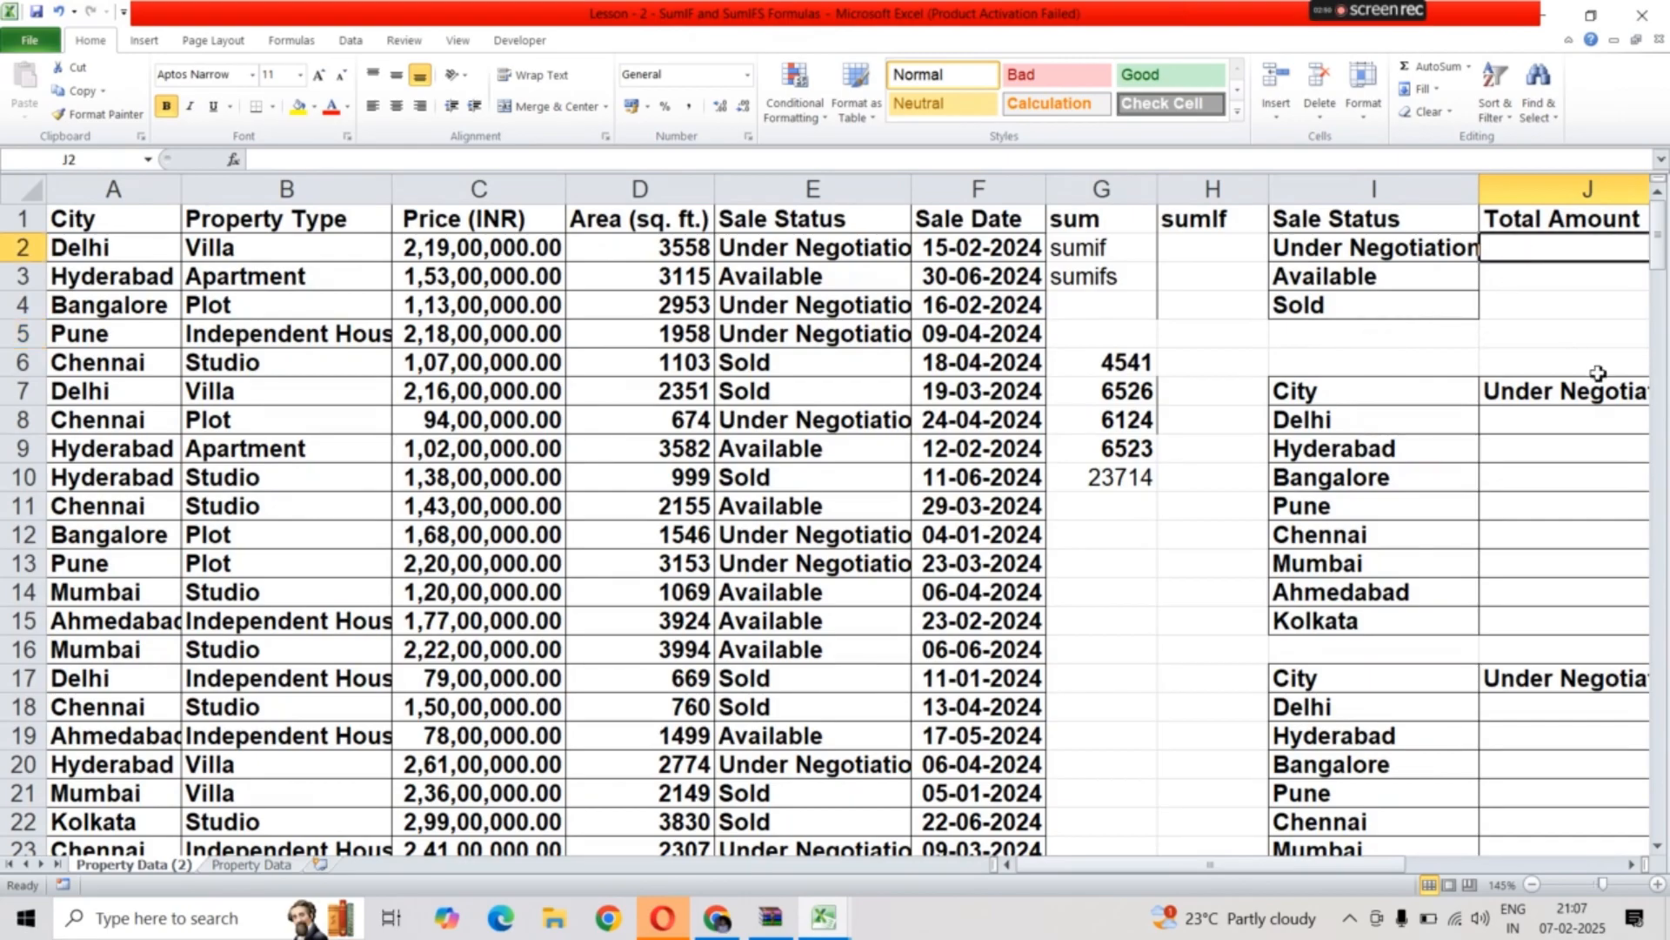
pyautogui.write('=')
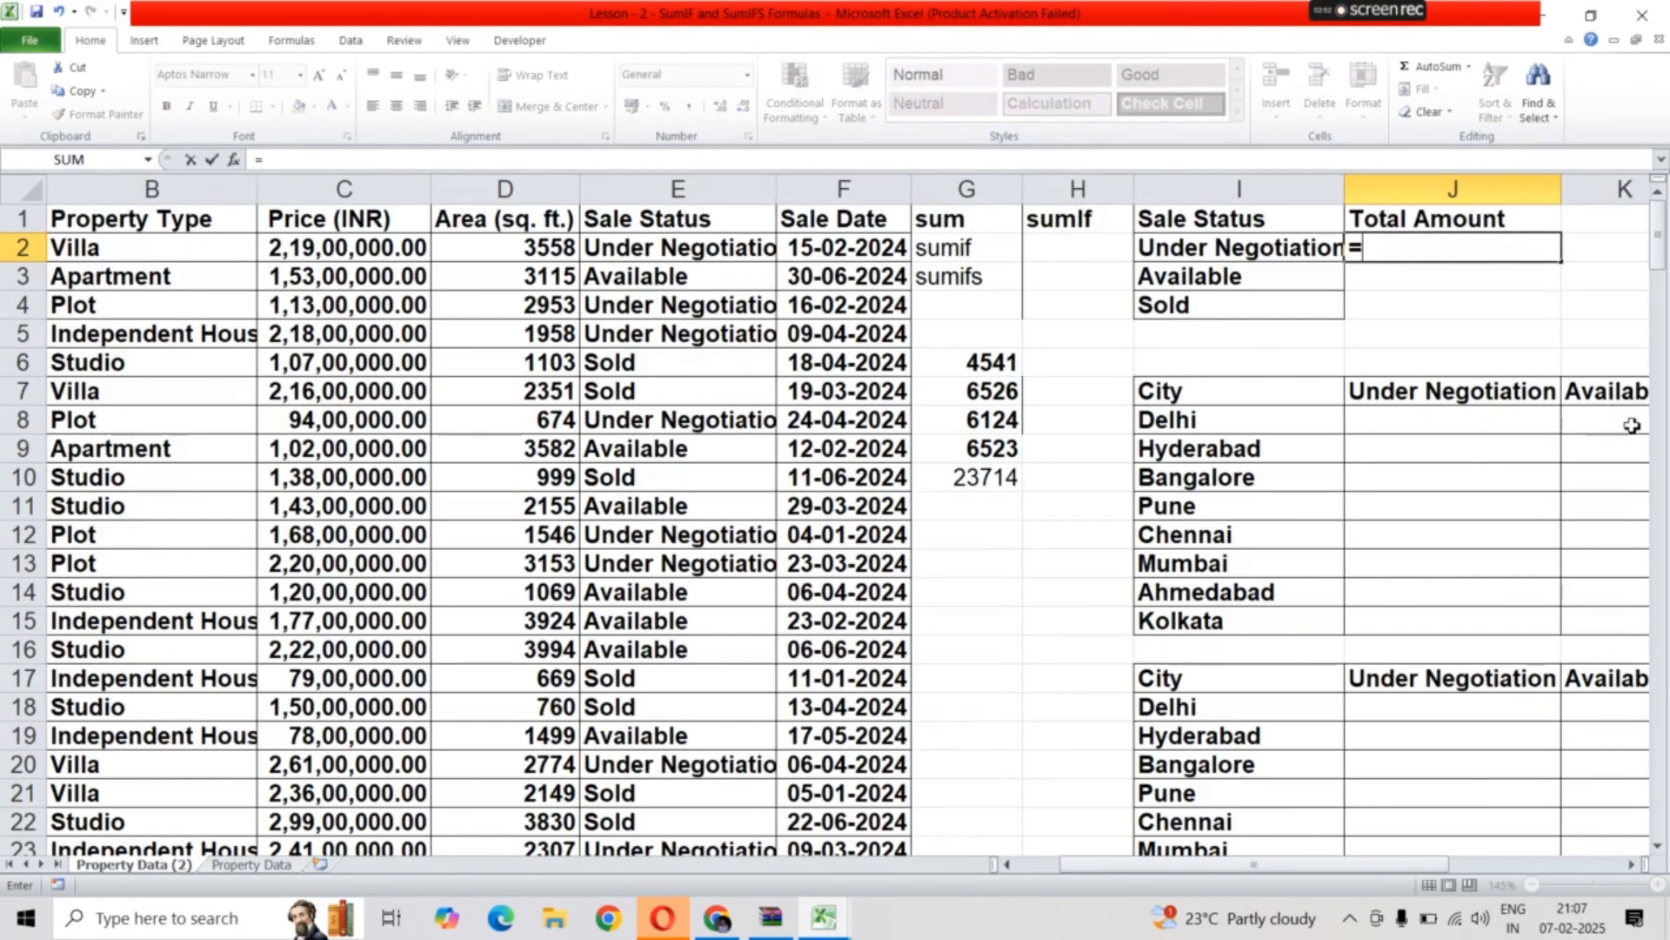
pyautogui.write('sumif')
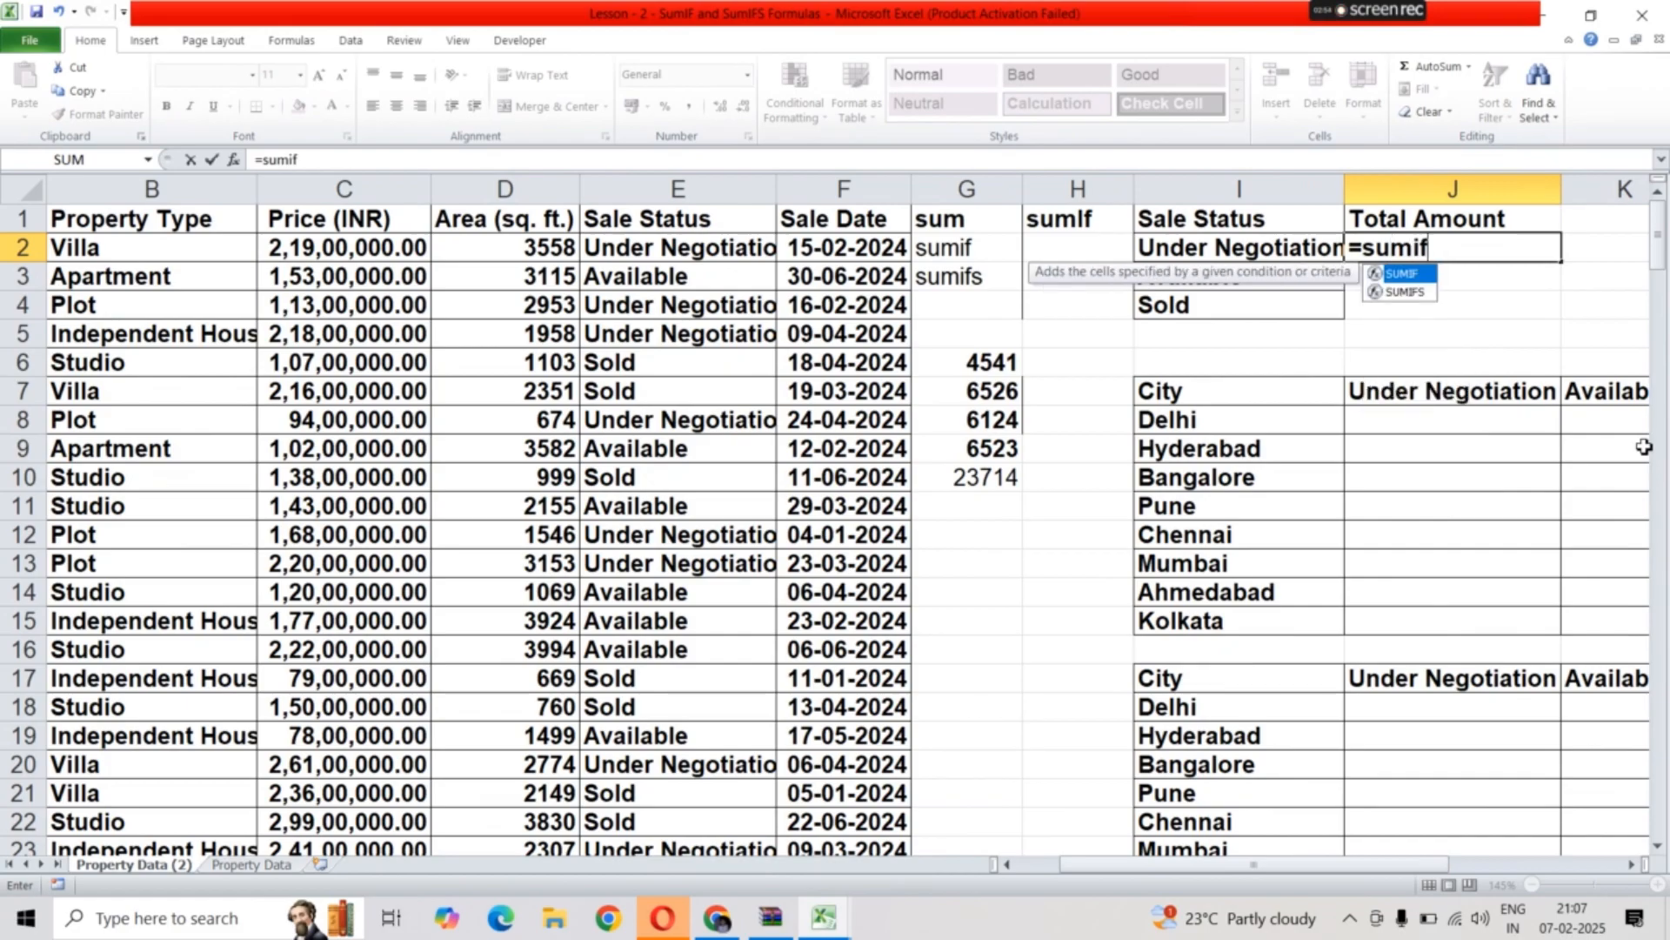
pyautogui.doubleClick(1427, 274)
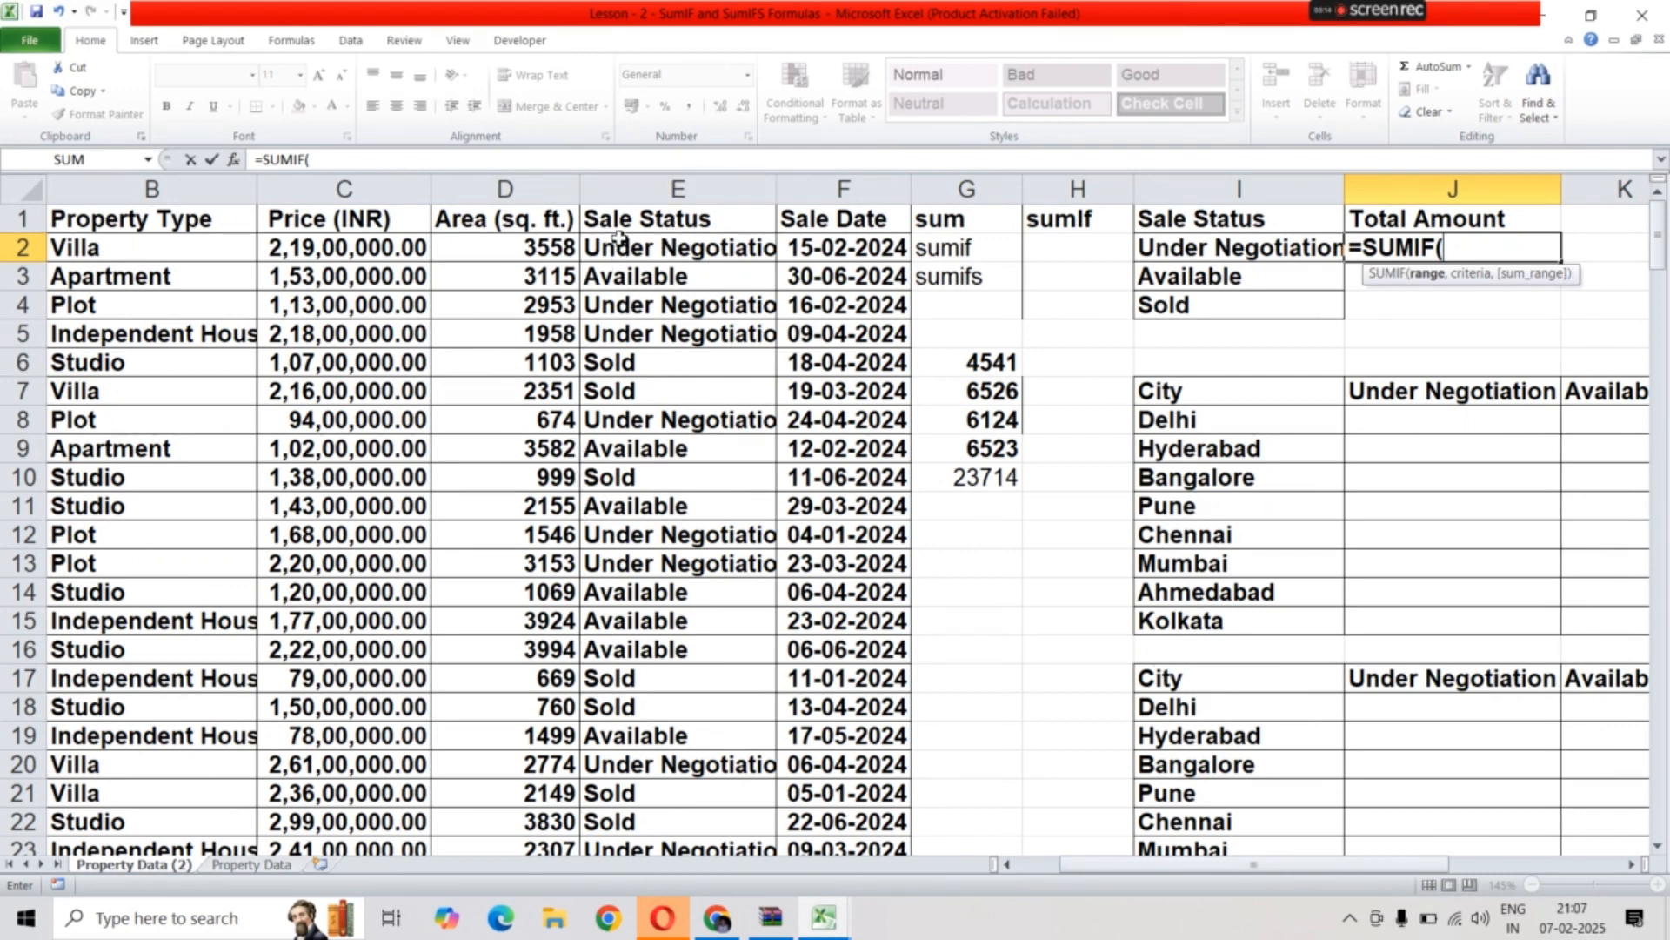
pyautogui.click(686, 199)
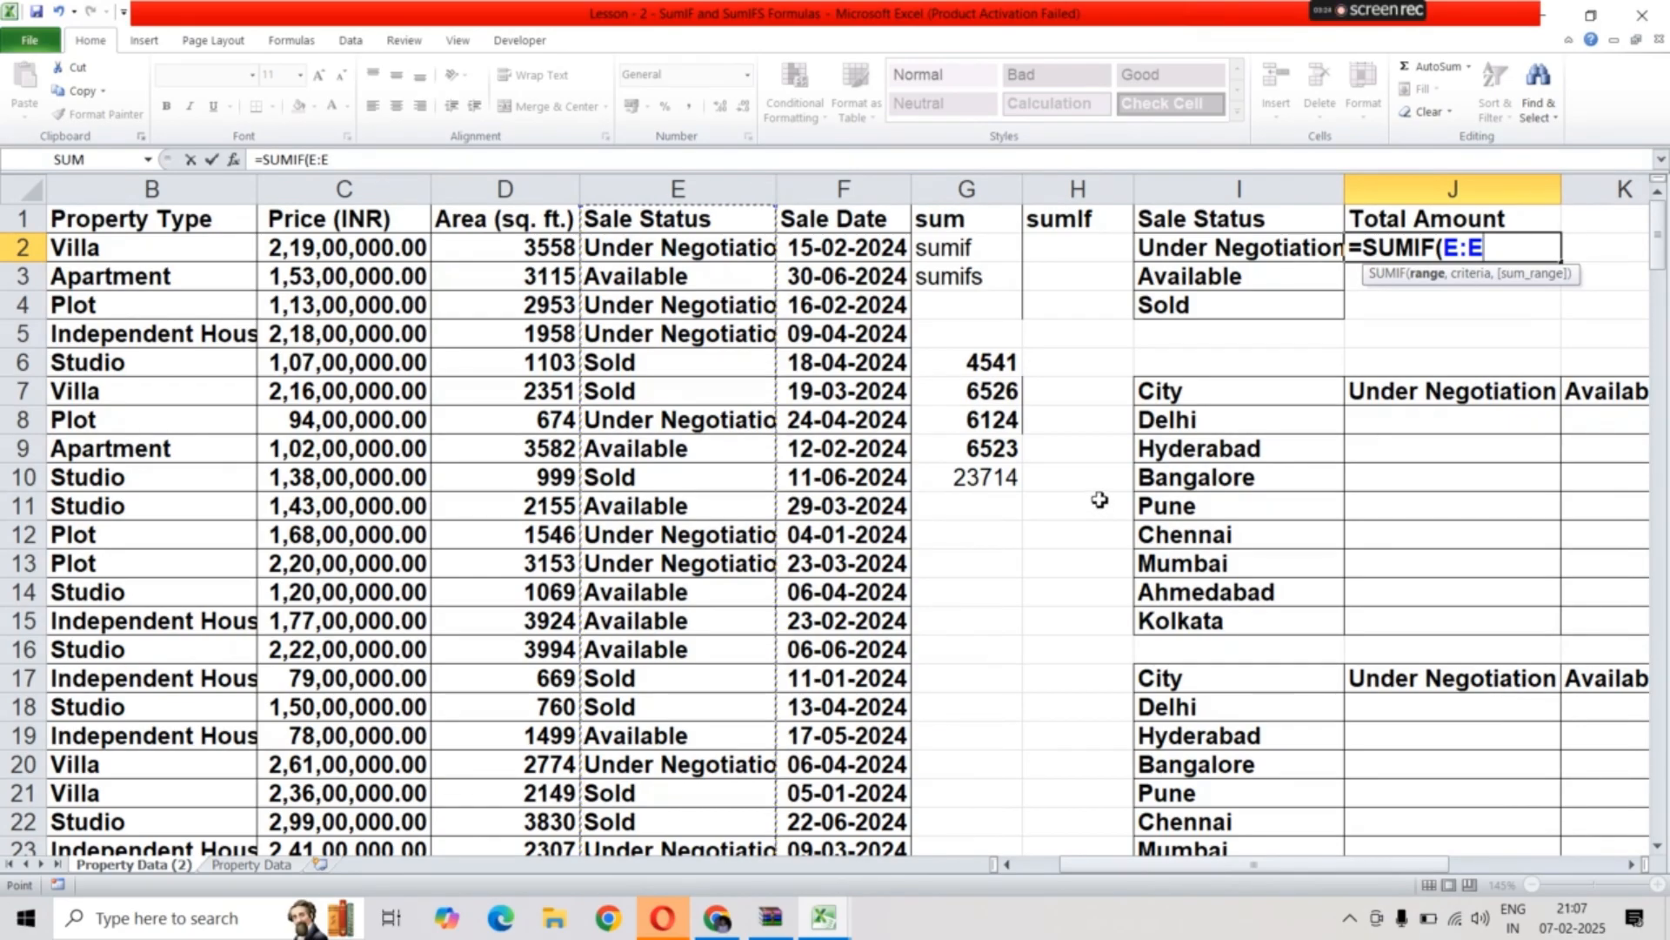
pyautogui.write(',')
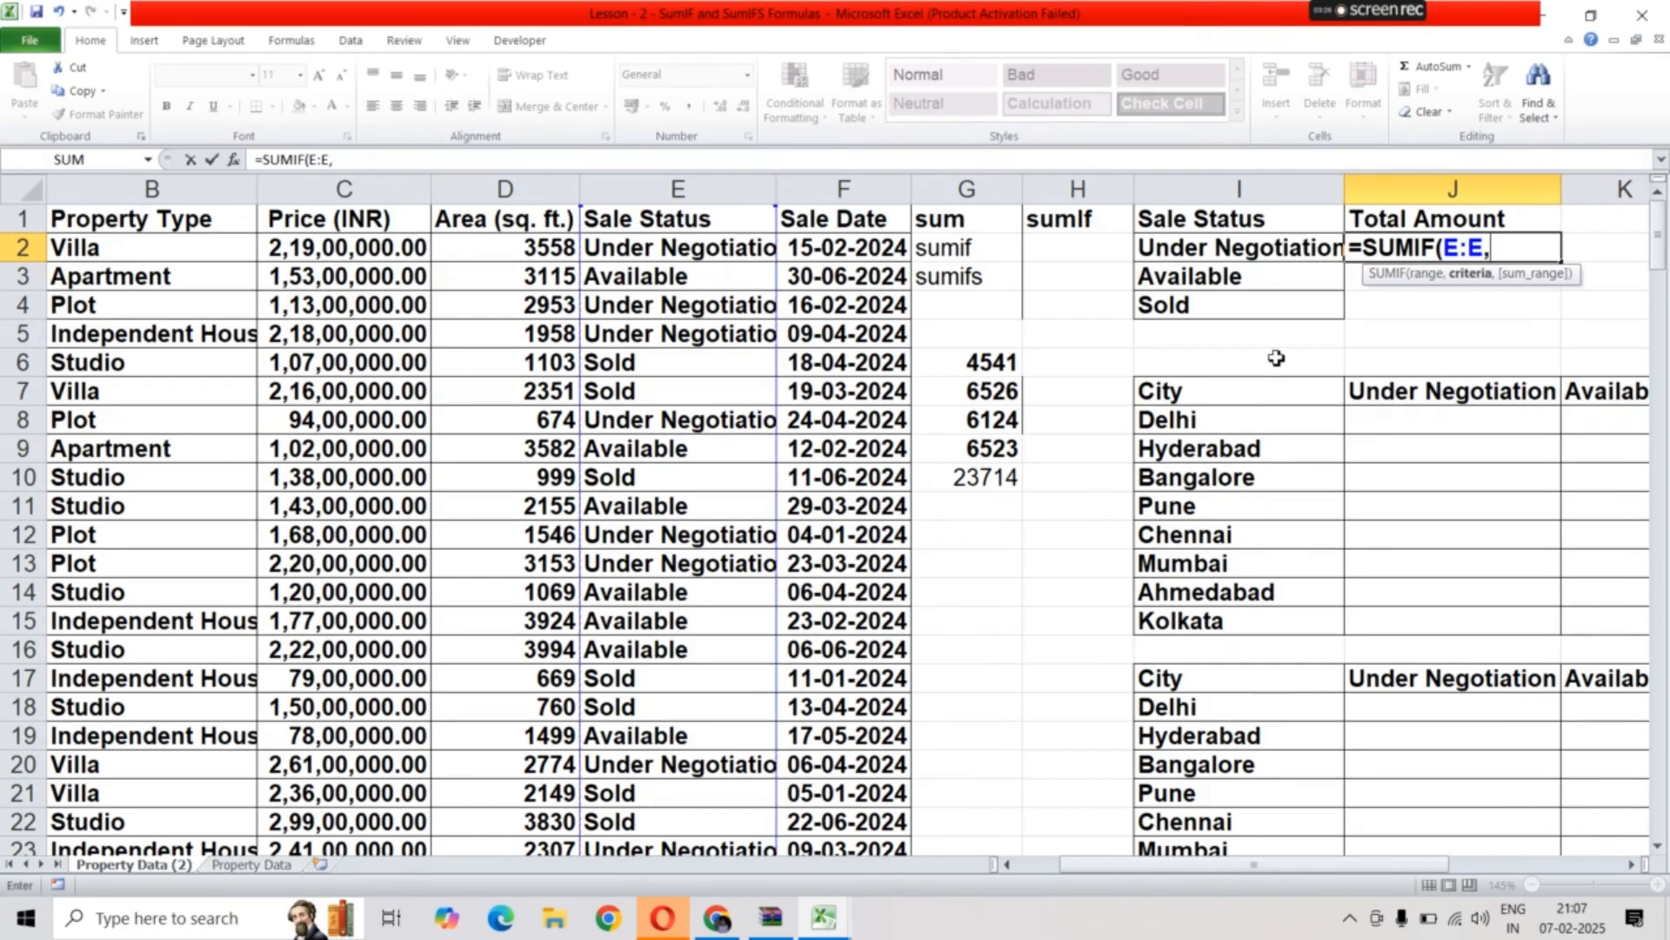
pyautogui.click(1194, 252)
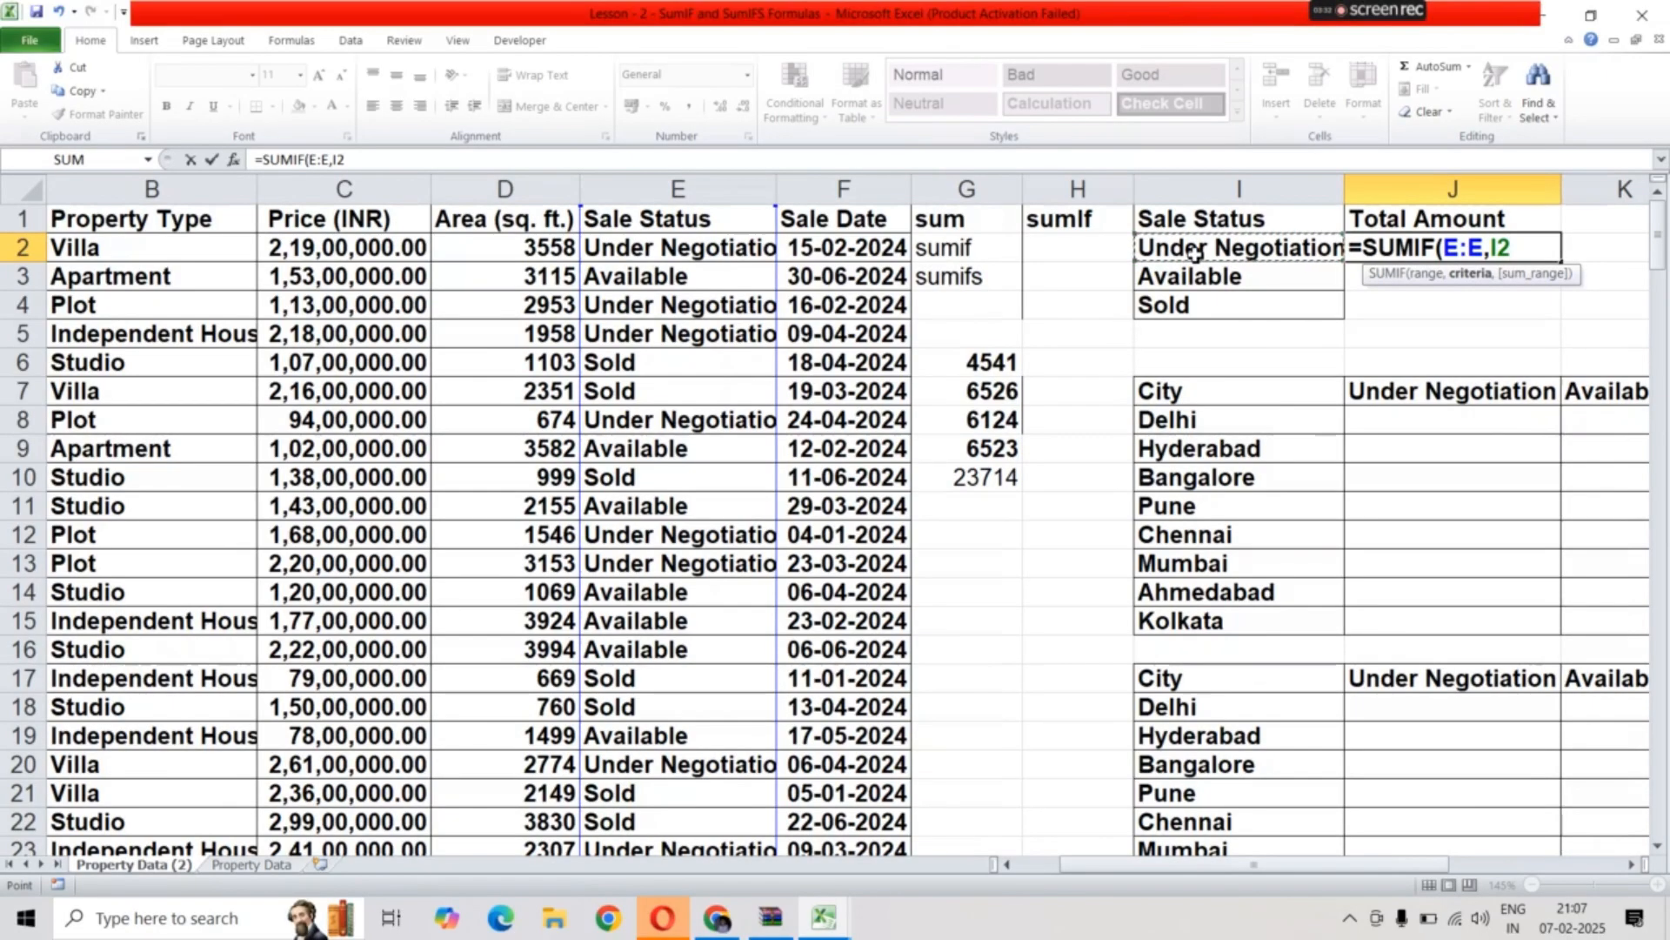
pyautogui.write(',')
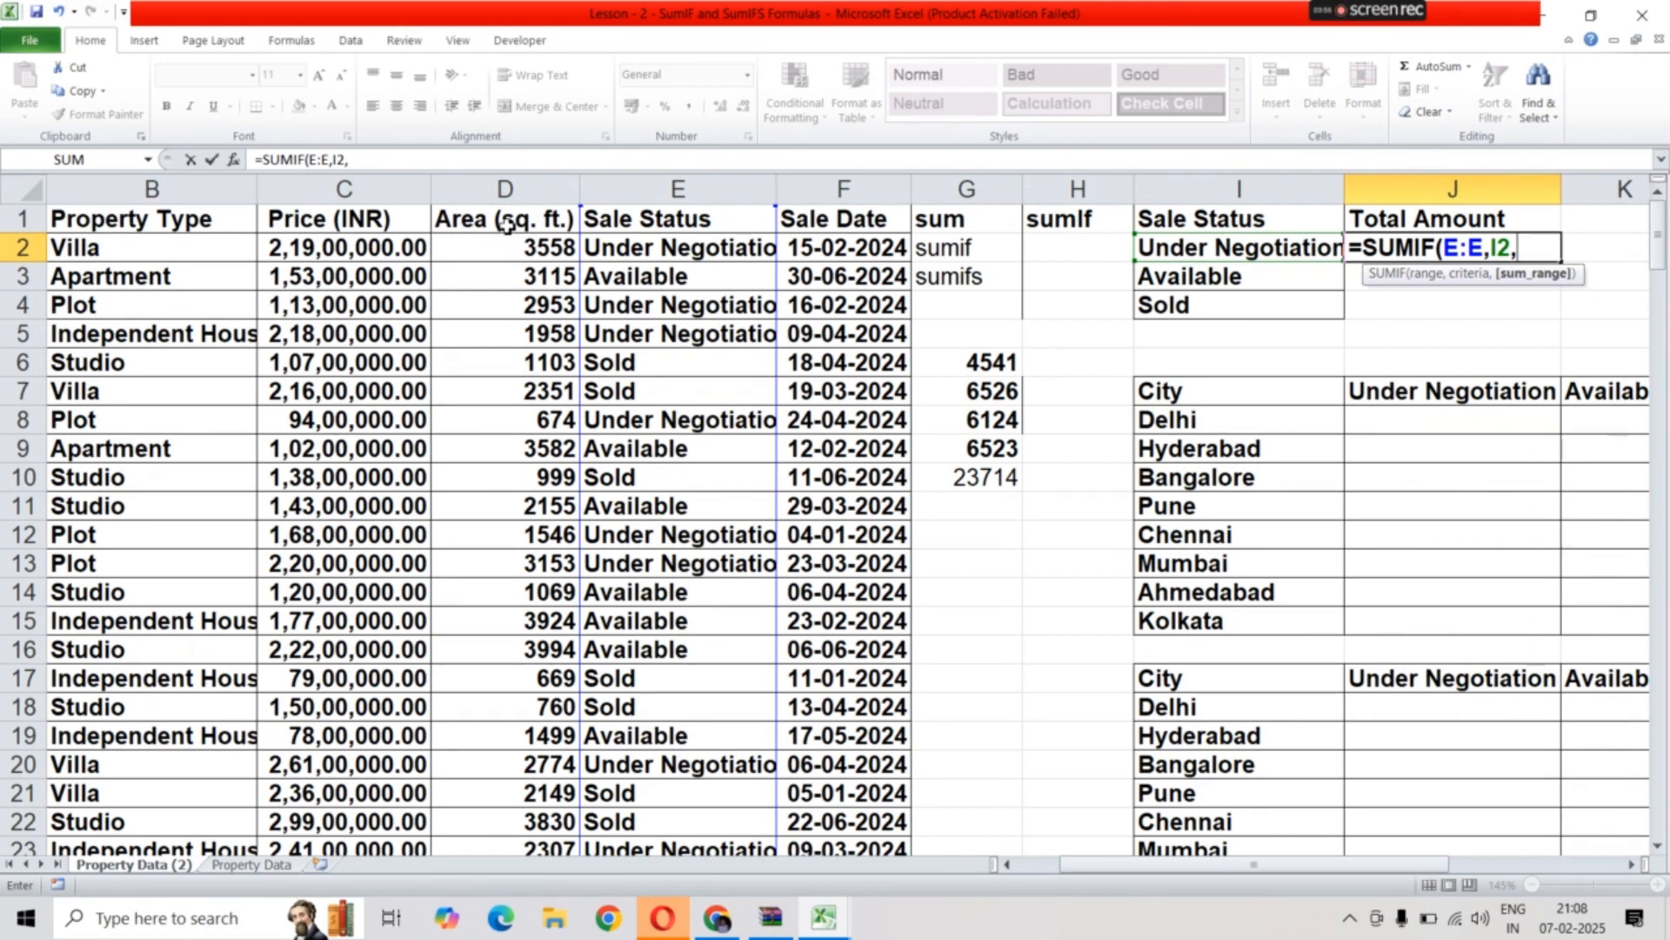
pyautogui.click(507, 190)
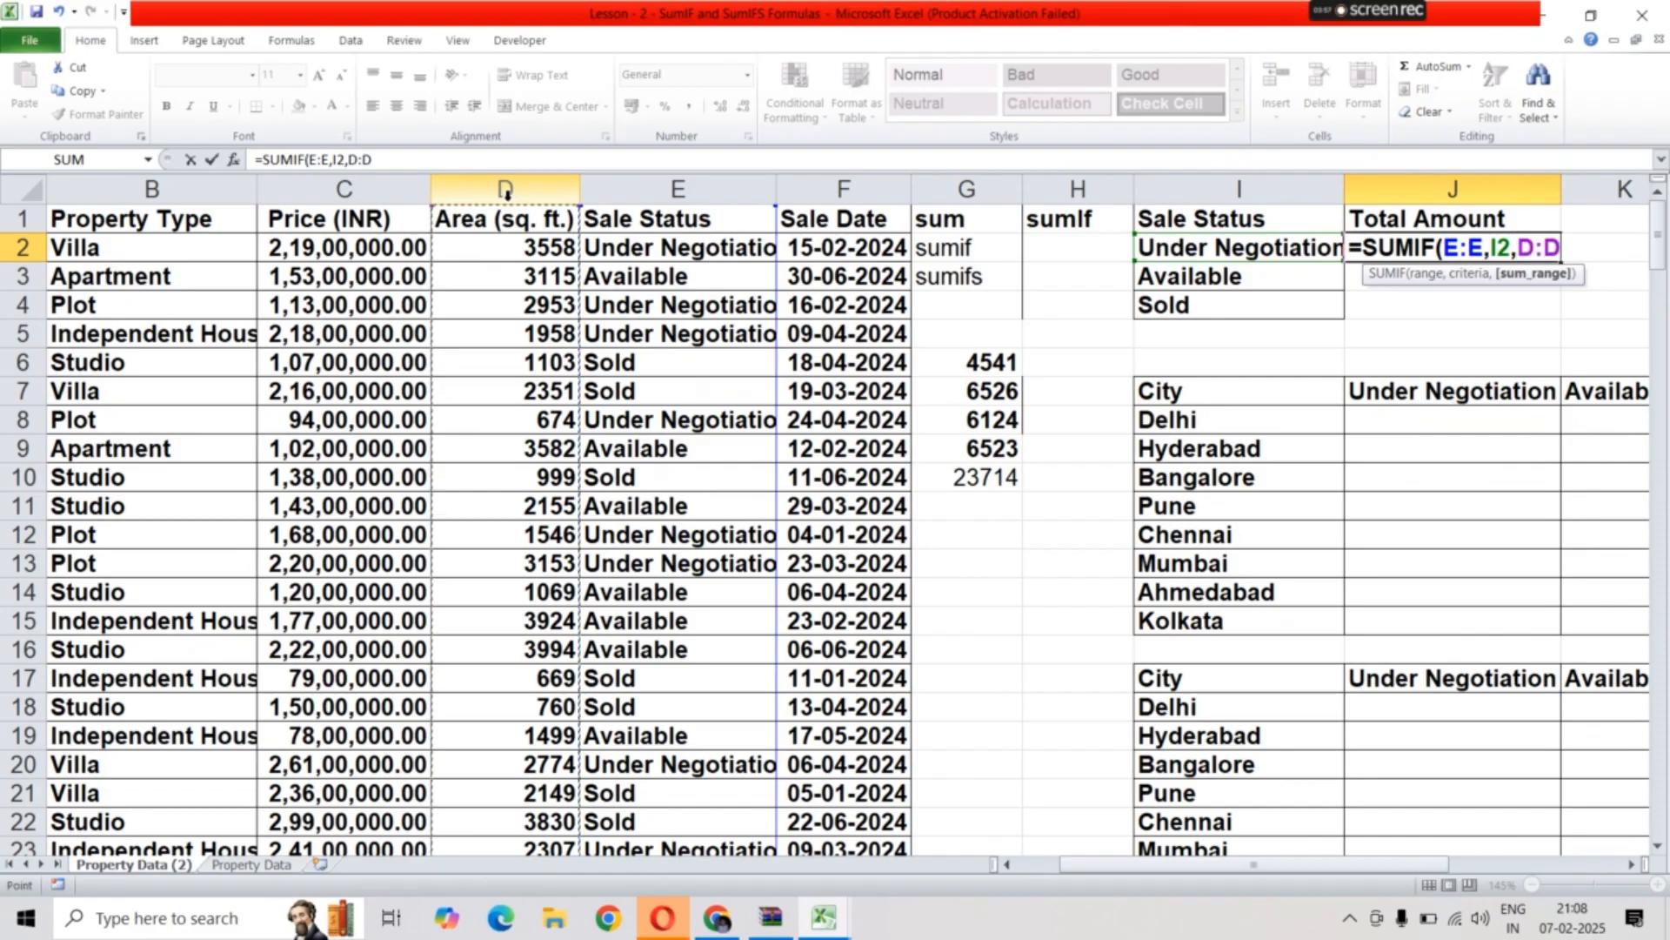
pyautogui.press('Return')
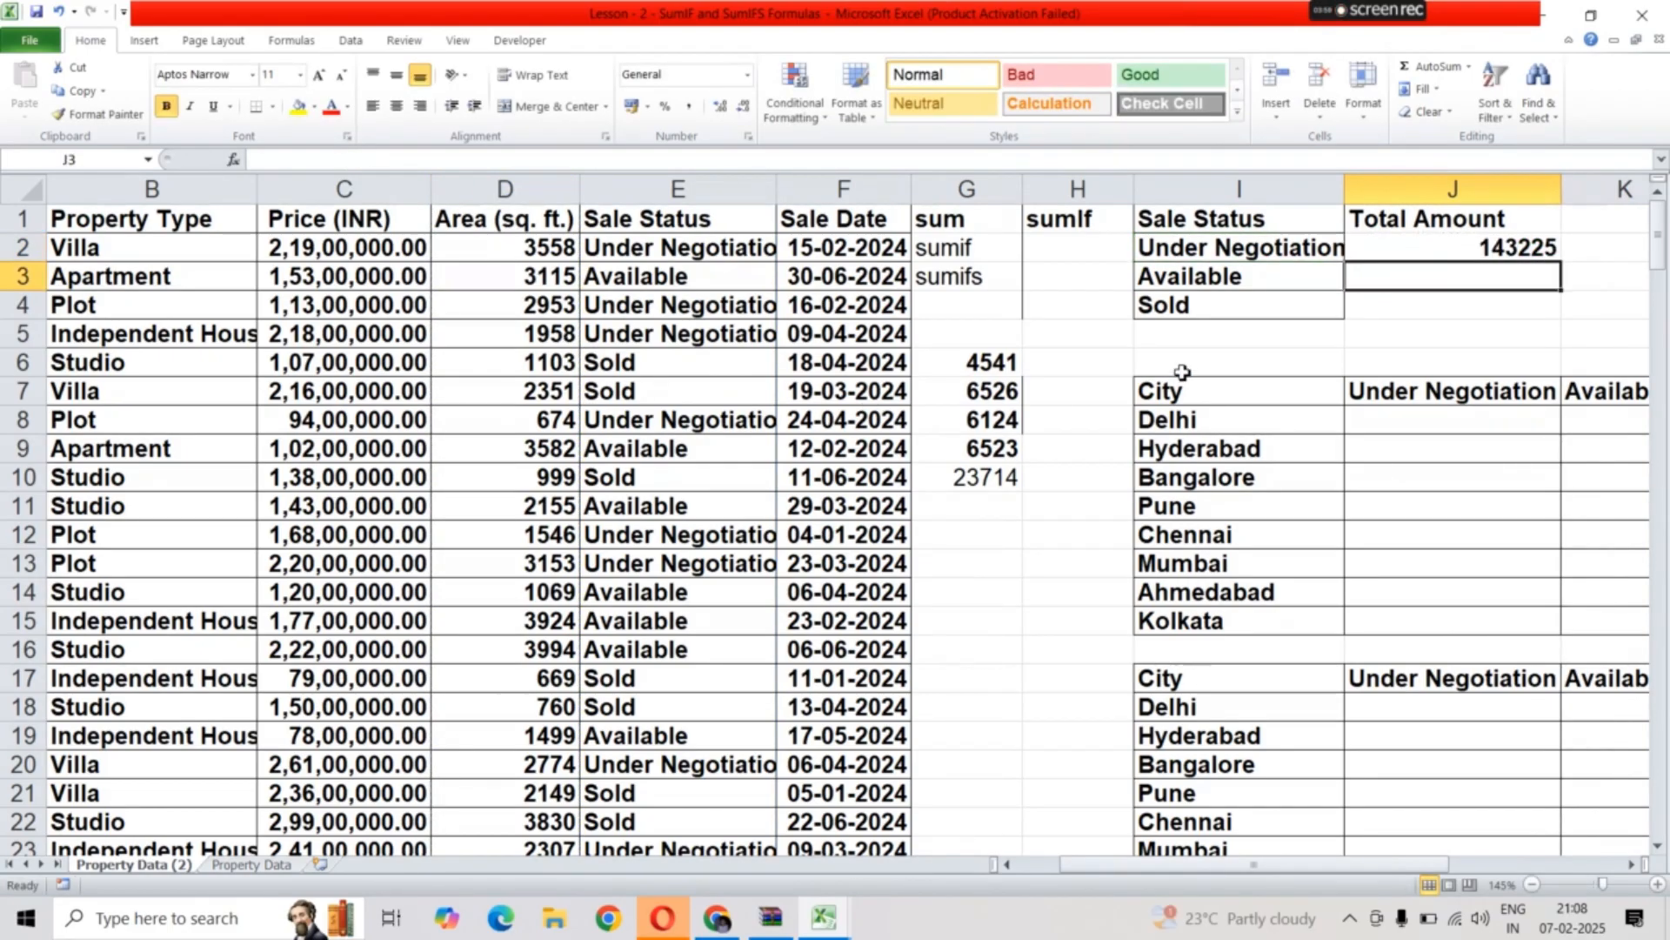
pyautogui.click(1488, 250)
pyautogui.moveTo(1562, 262); pyautogui.dragTo(1563, 319)
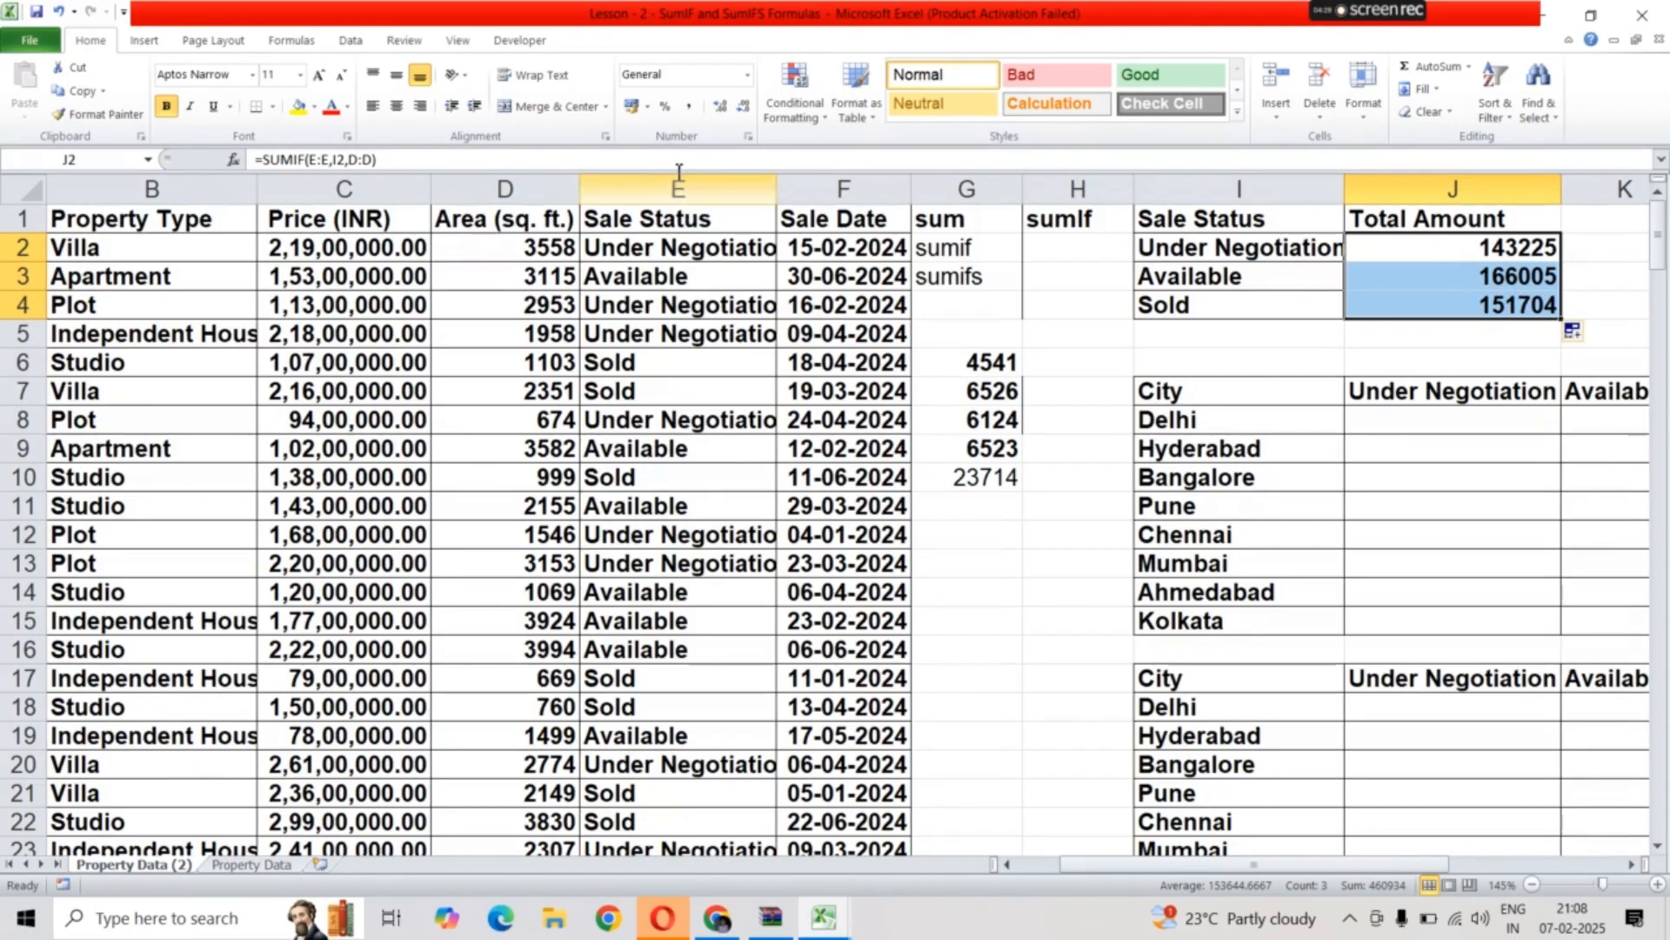
# Apply the Comma number style to the sale status totals in J2:J4
pyautogui.click(694, 111)
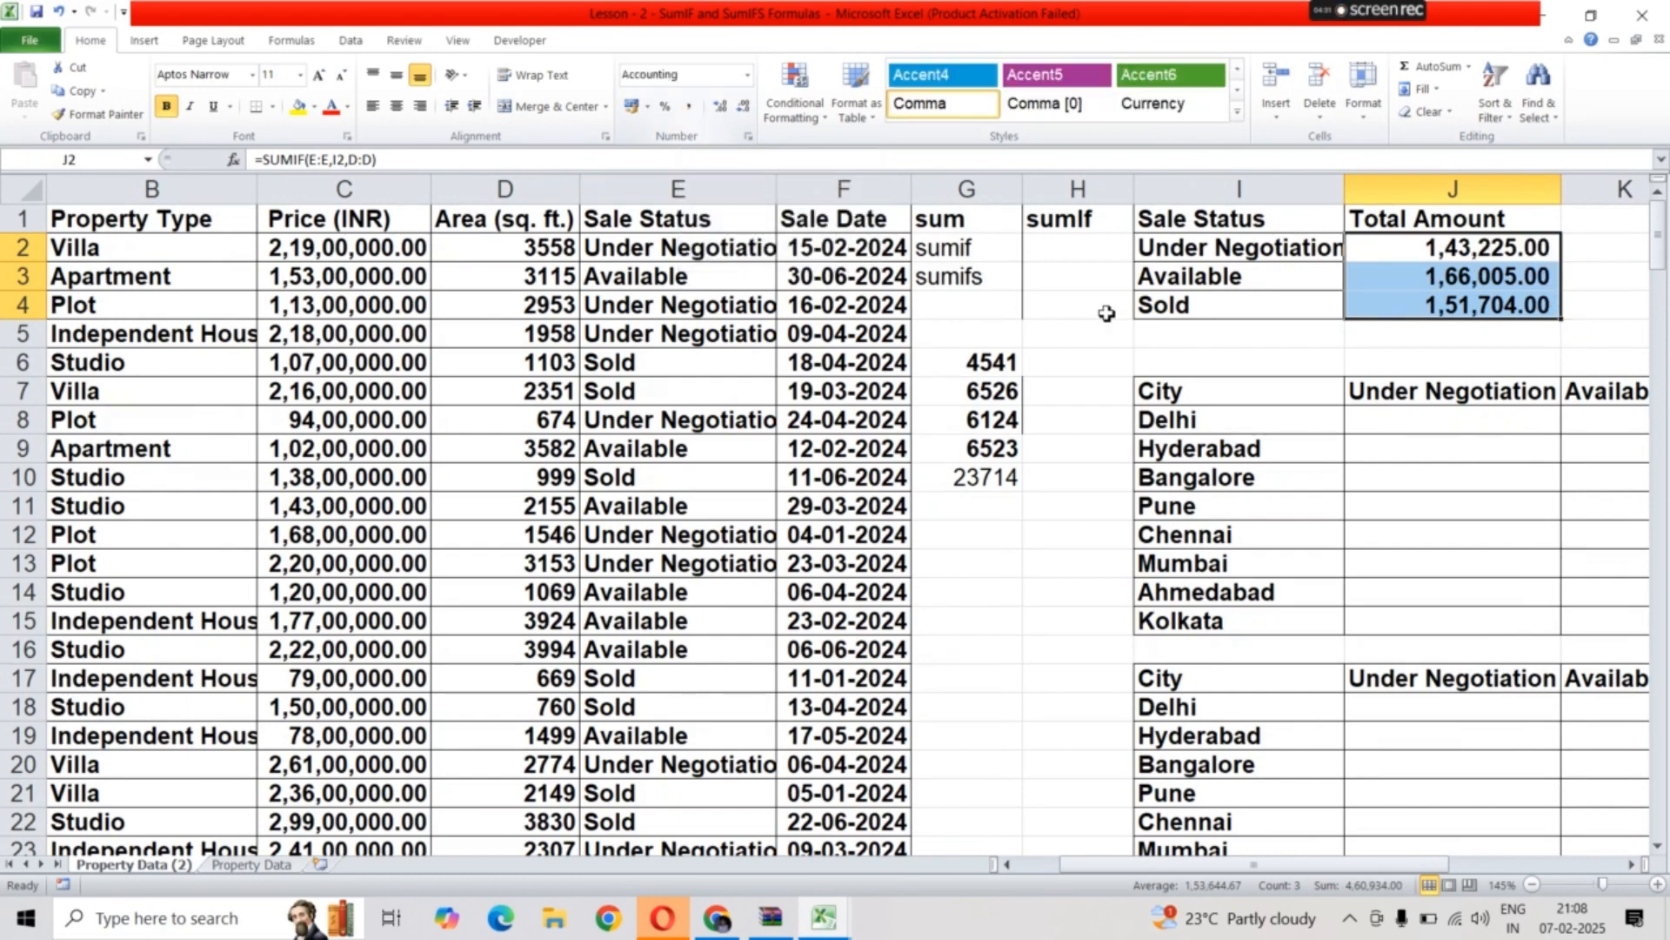
pyautogui.click(1421, 354)
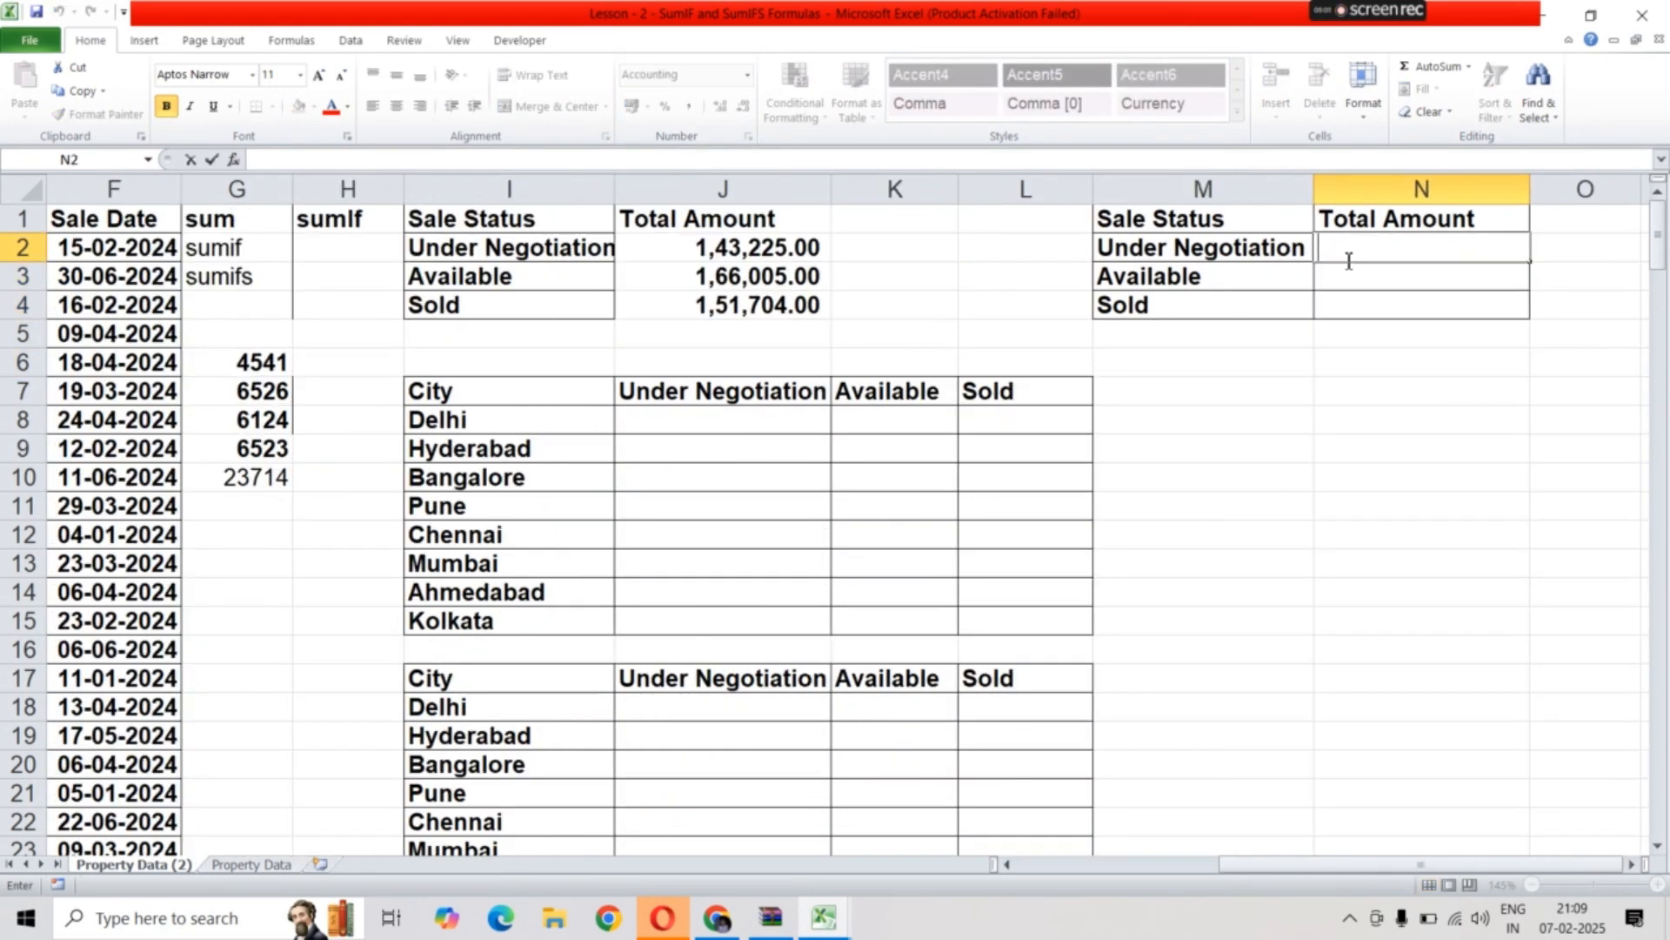
# Enter =SUMIF(E:E,C:C) in cell N2 as the Under Negotiation price total
pyautogui.write('=su')
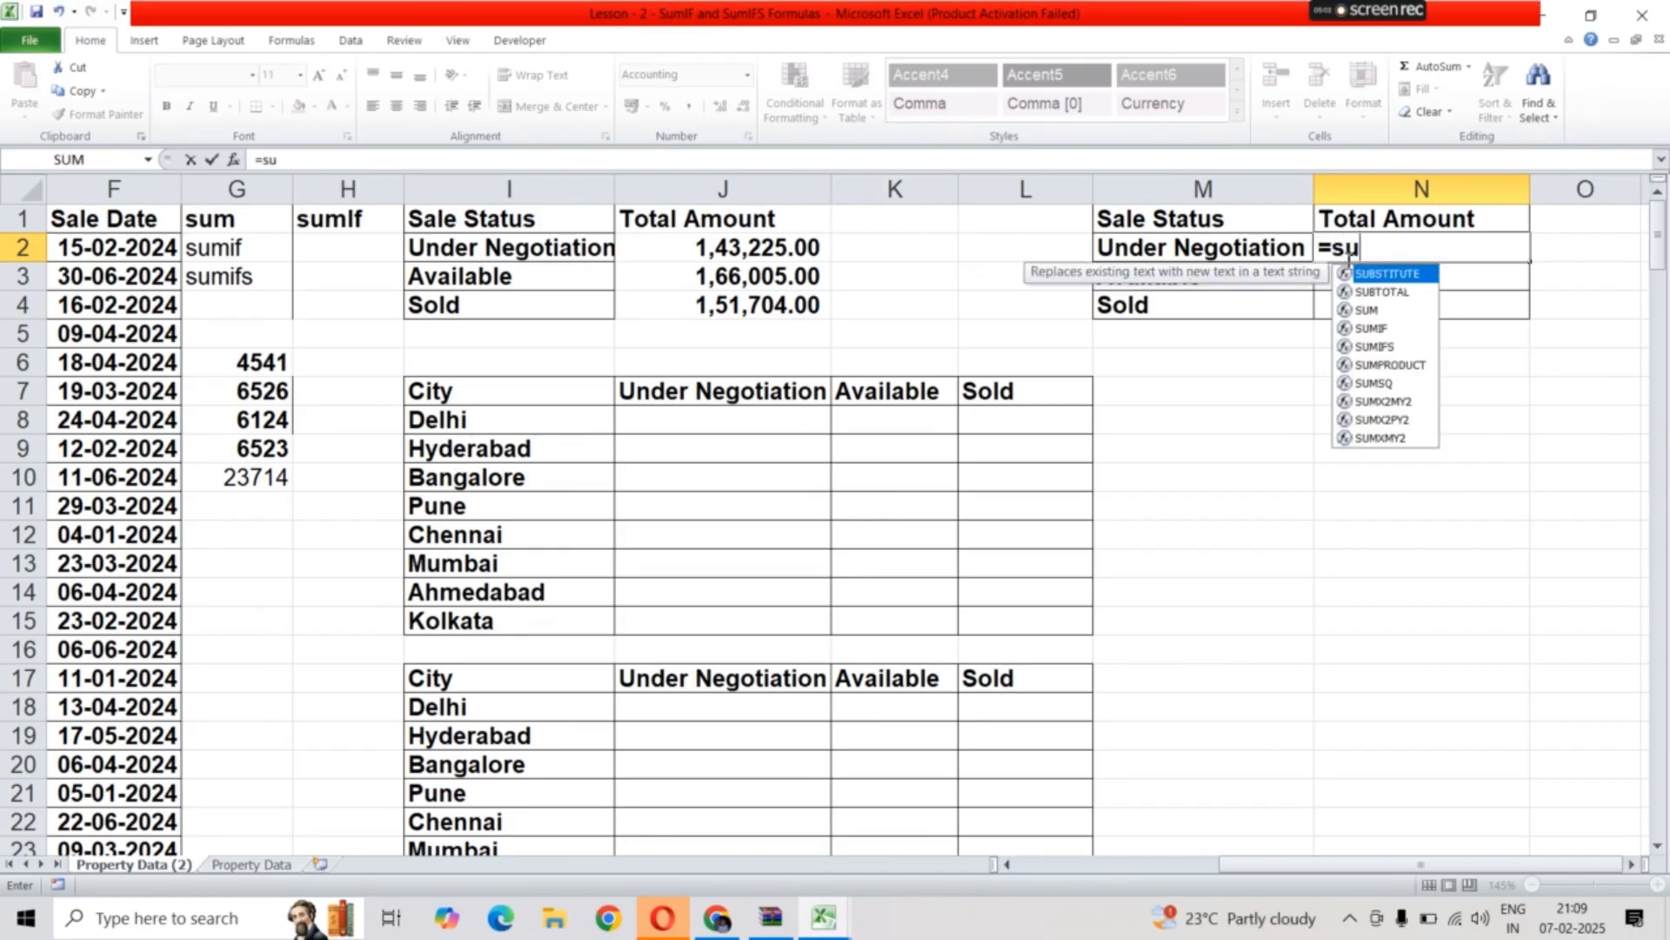
pyautogui.write('m')
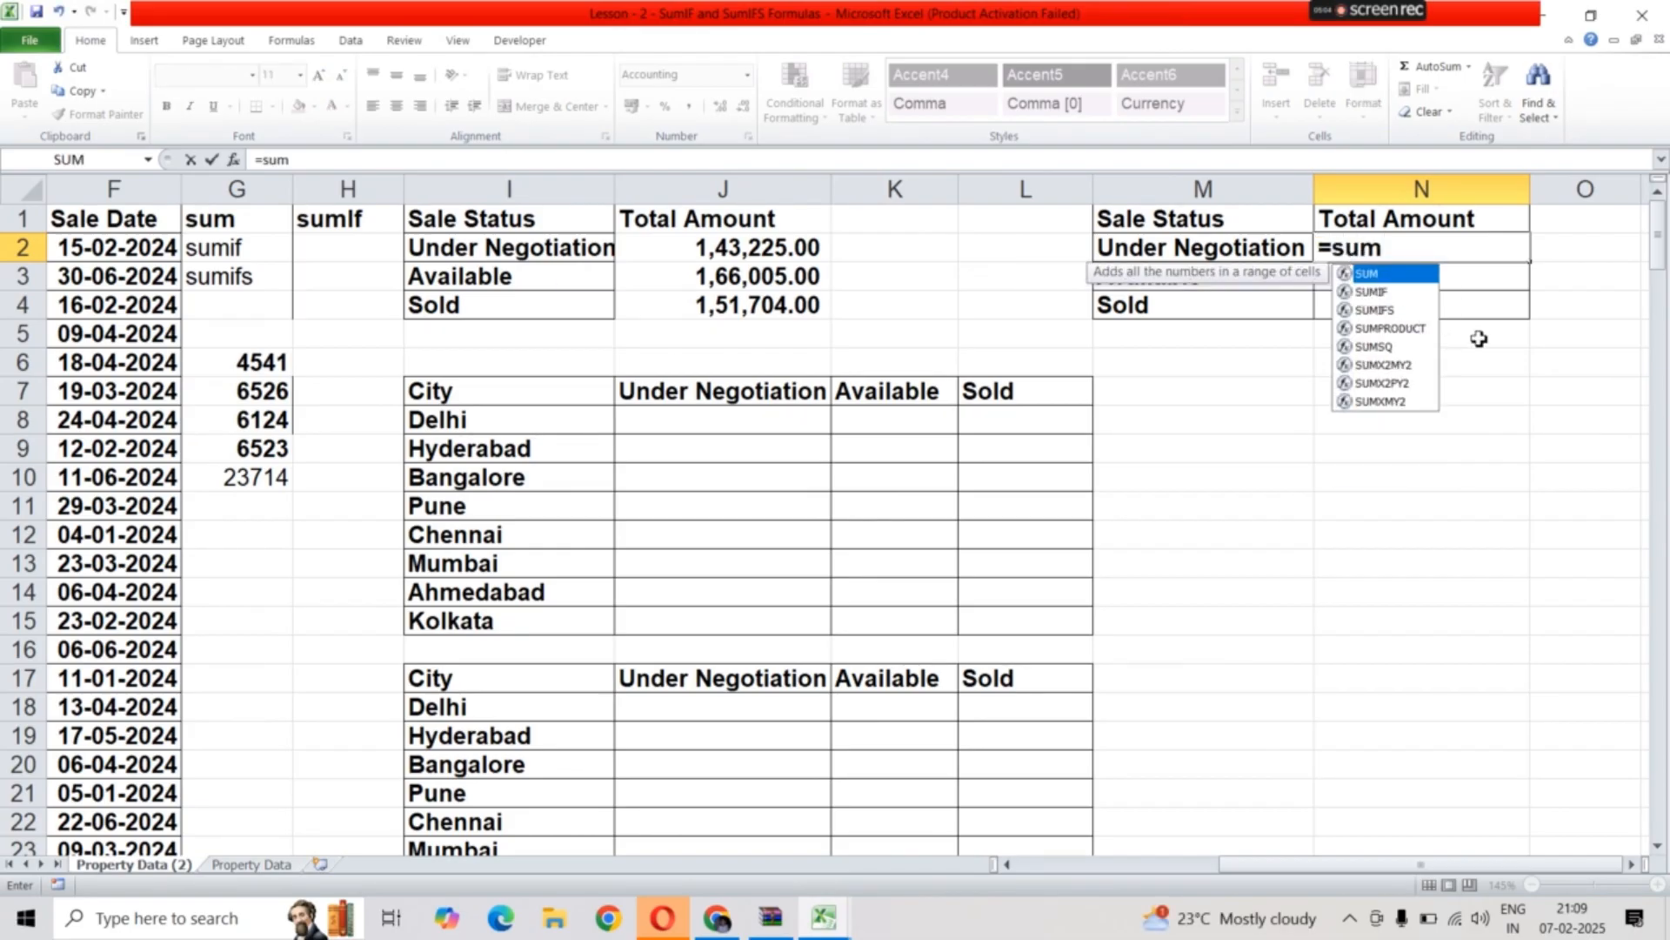
pyautogui.doubleClick(1415, 292)
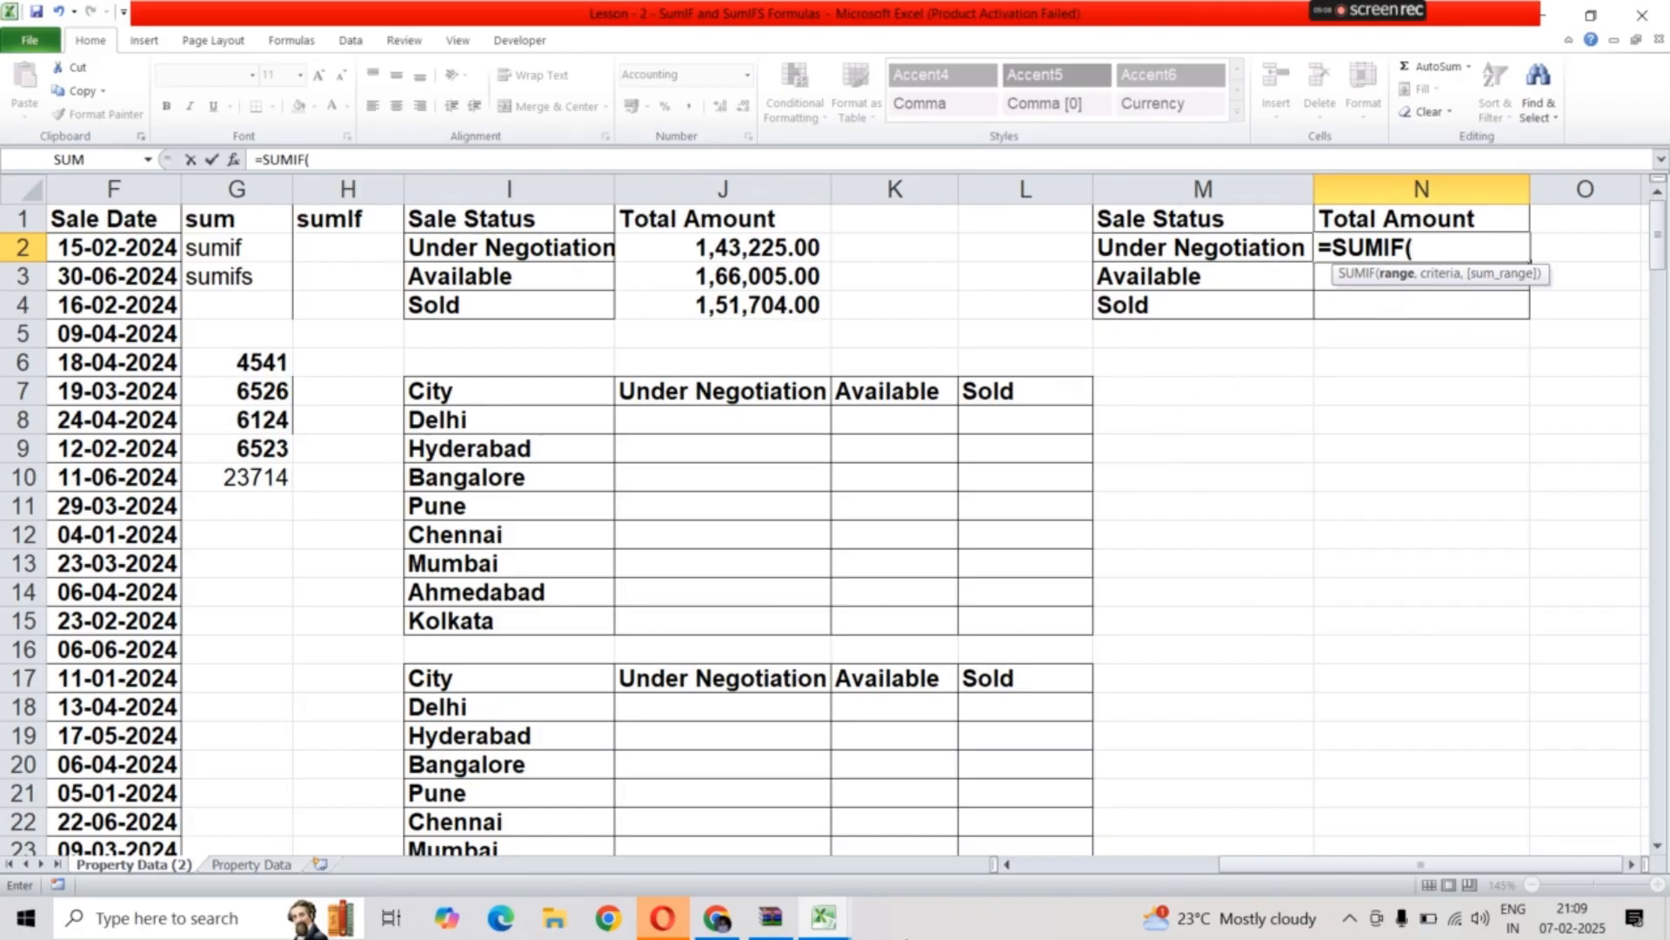
pyautogui.moveTo(1336, 864); pyautogui.dragTo(1253, 864)
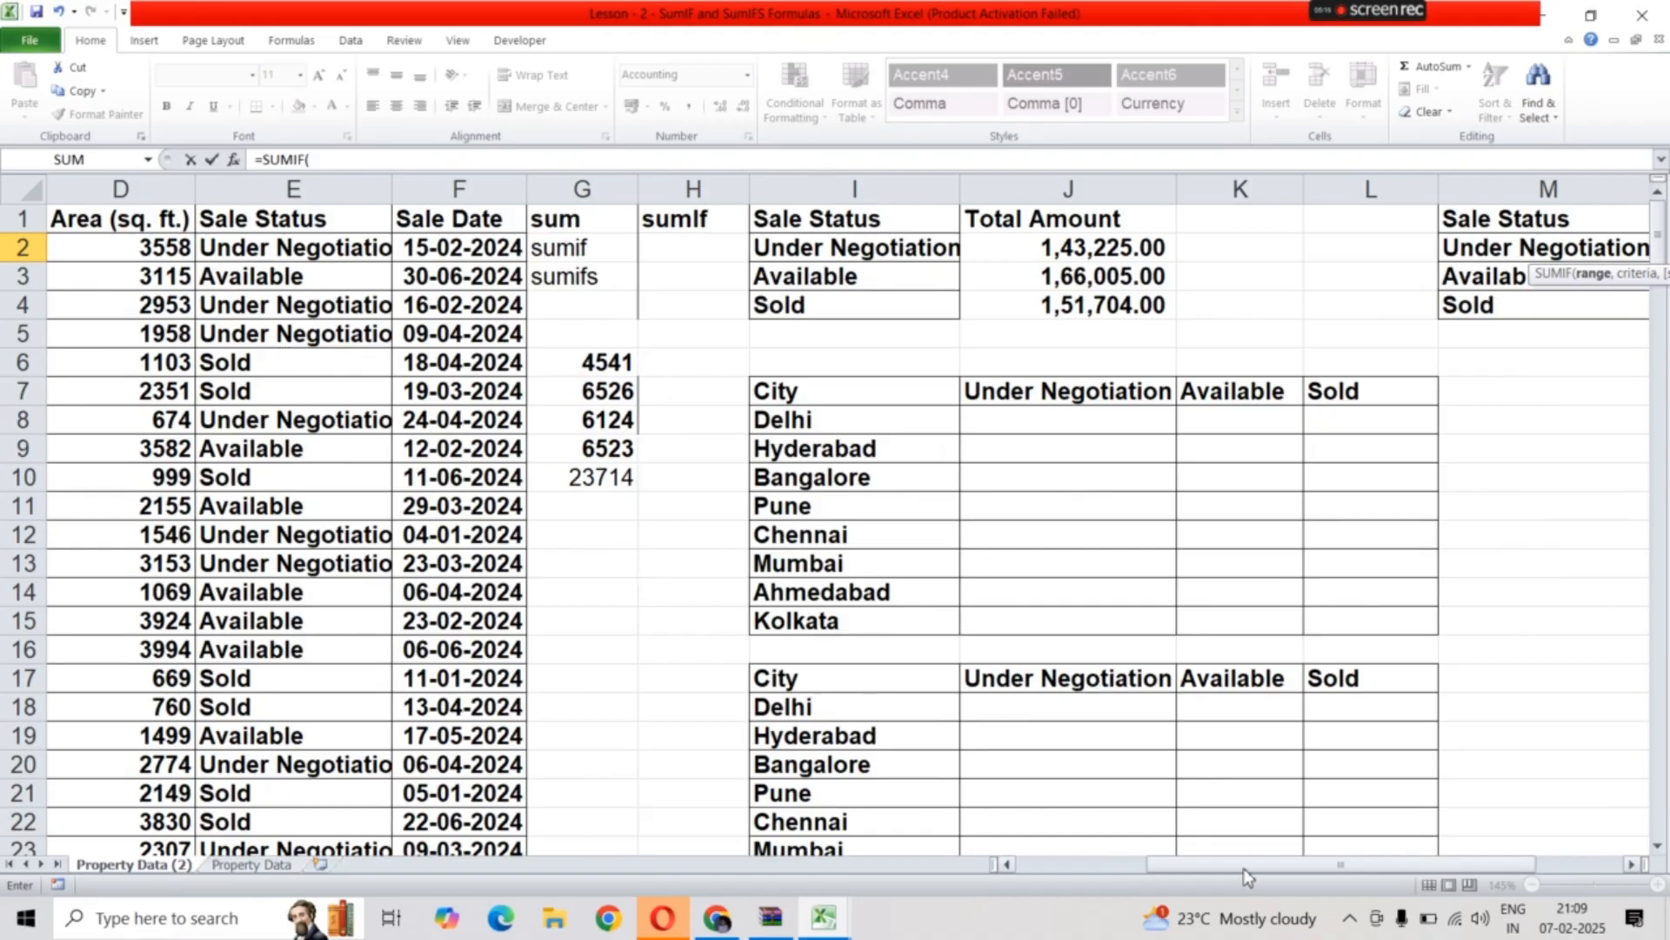
pyautogui.moveTo(1260, 866); pyautogui.dragTo(1172, 886)
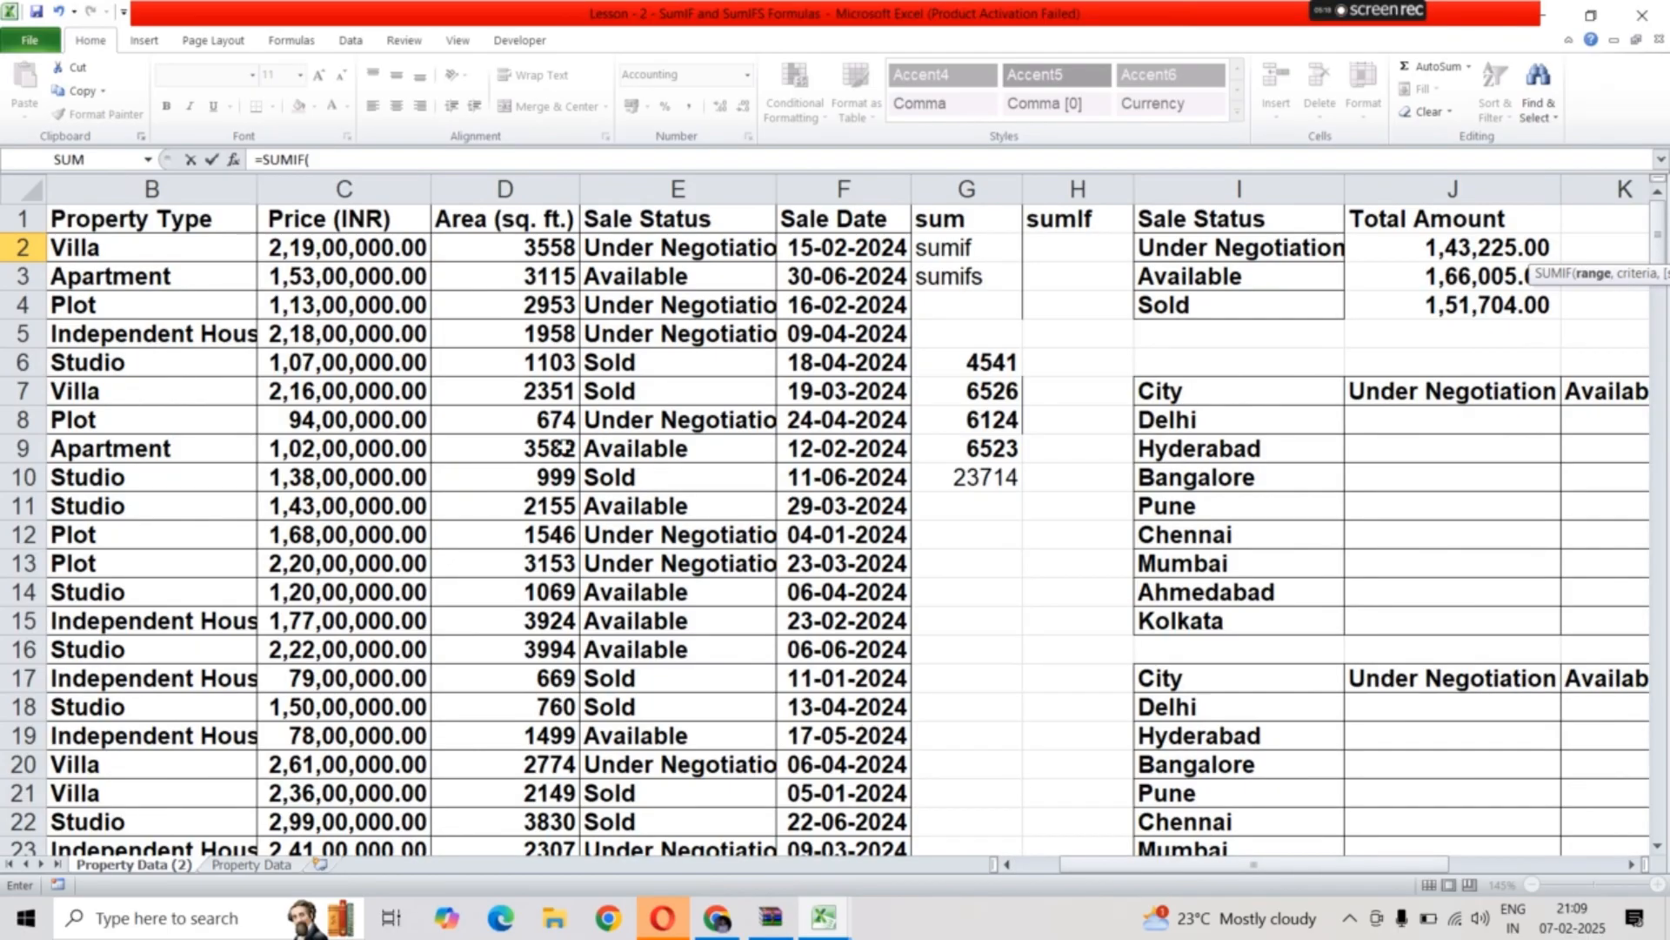
pyautogui.click(652, 190)
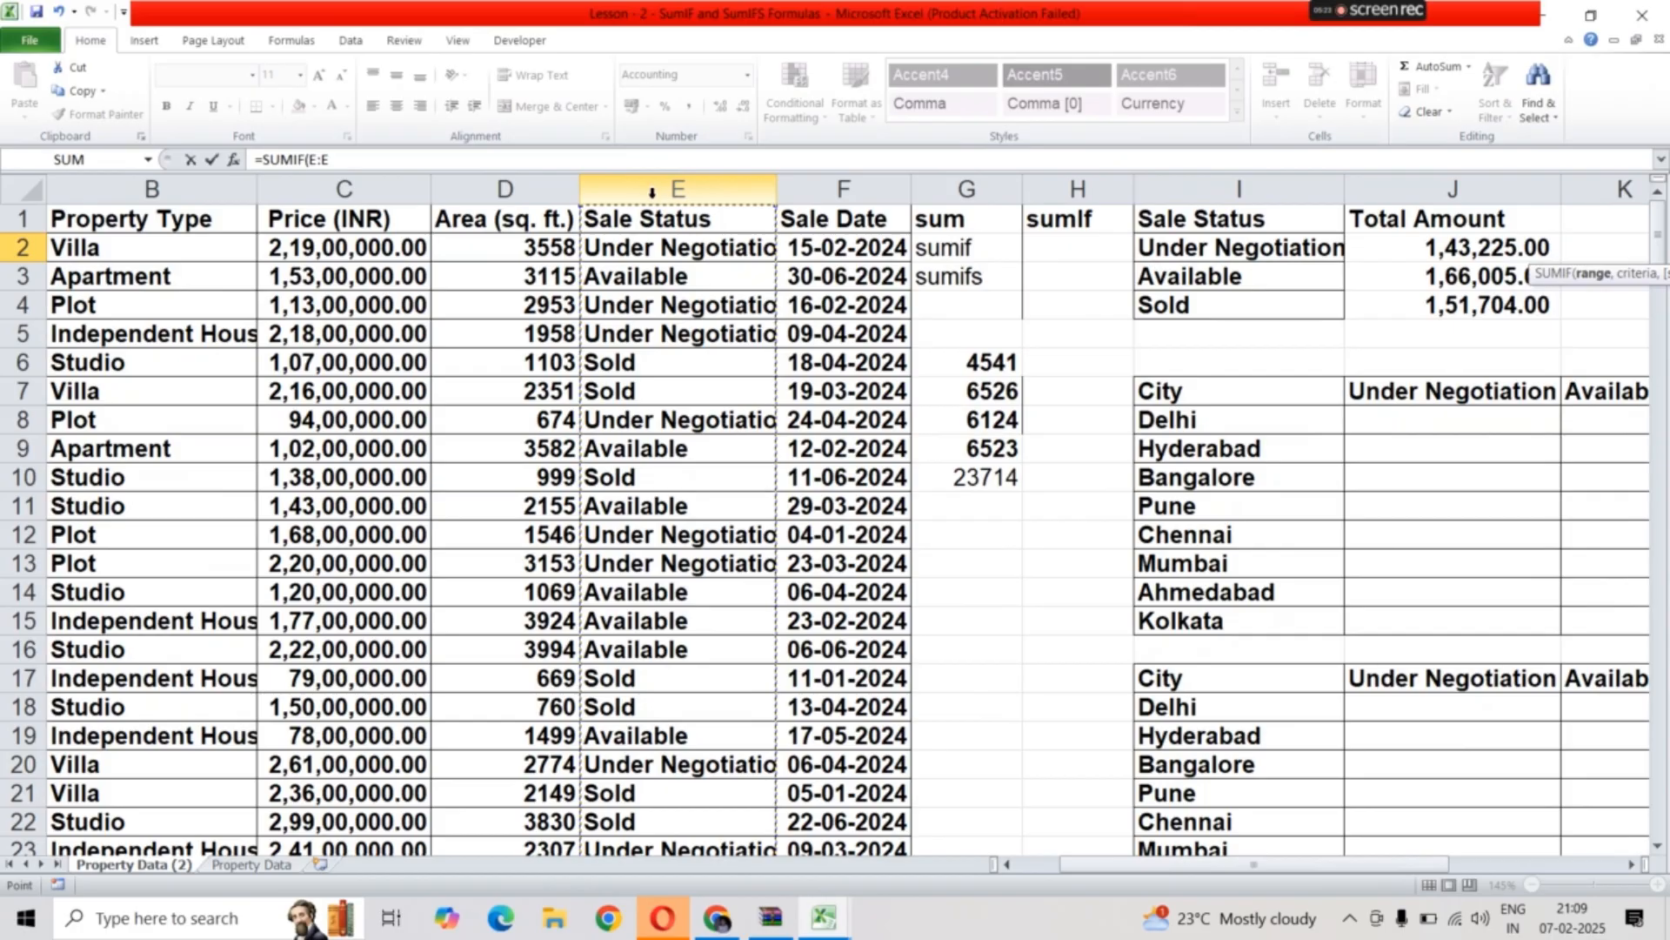
pyautogui.write(',')
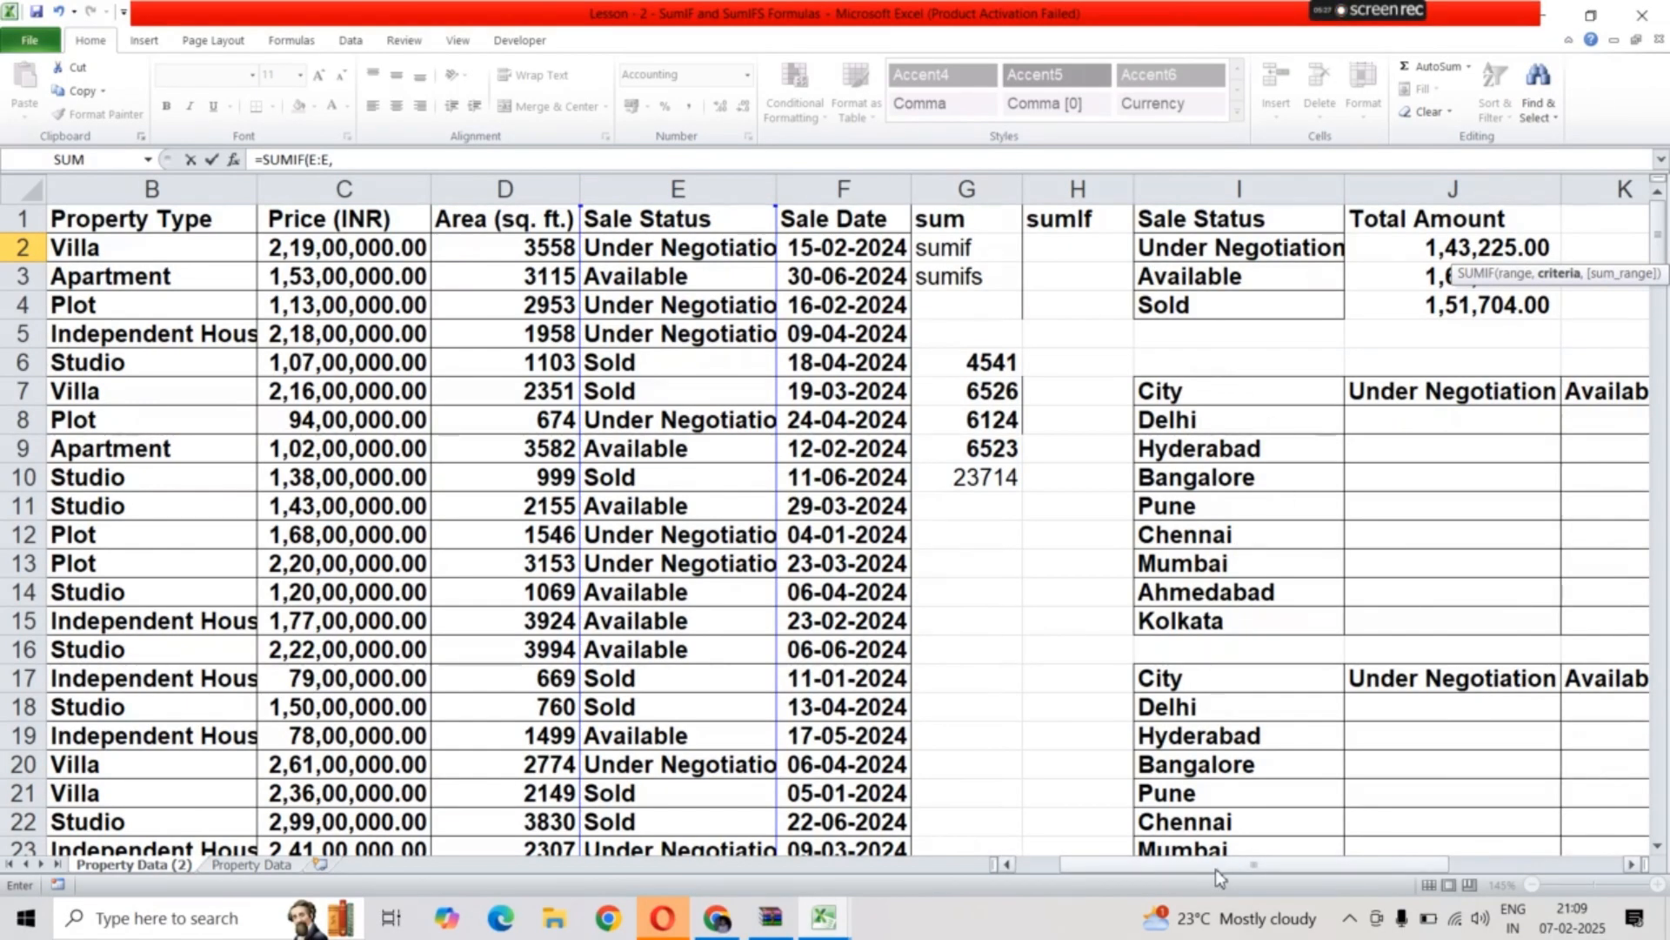
pyautogui.moveTo(1215, 868); pyautogui.dragTo(1323, 866)
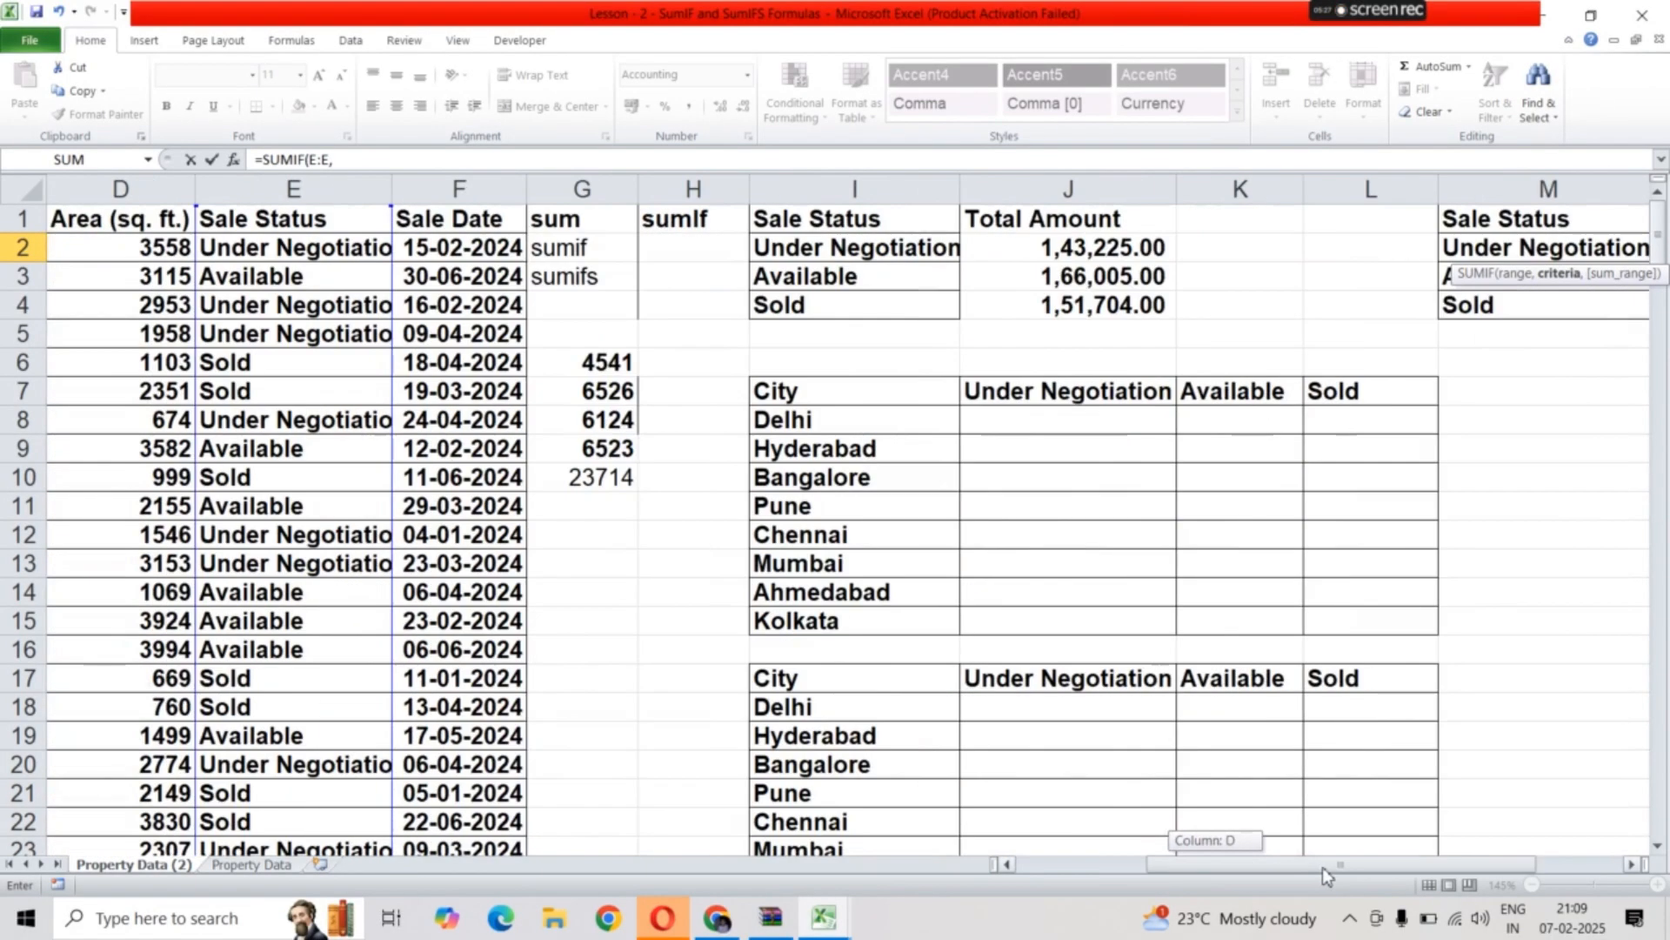
pyautogui.click(1529, 250)
pyautogui.moveTo(1281, 864); pyautogui.dragTo(1173, 896)
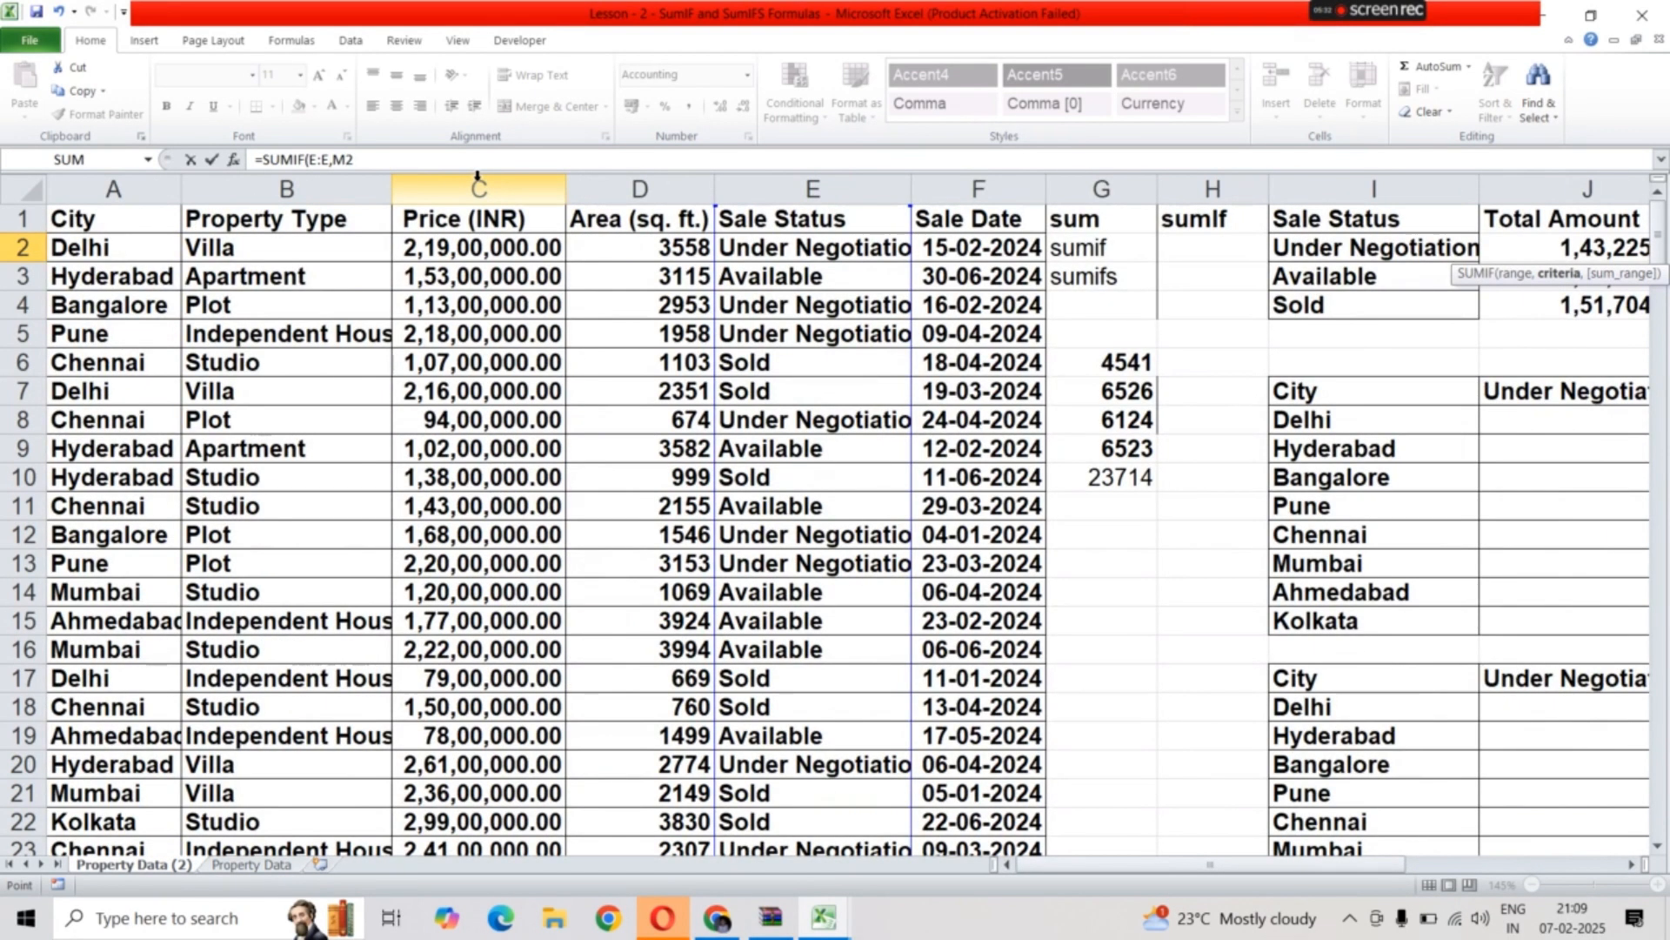
pyautogui.press('Return')
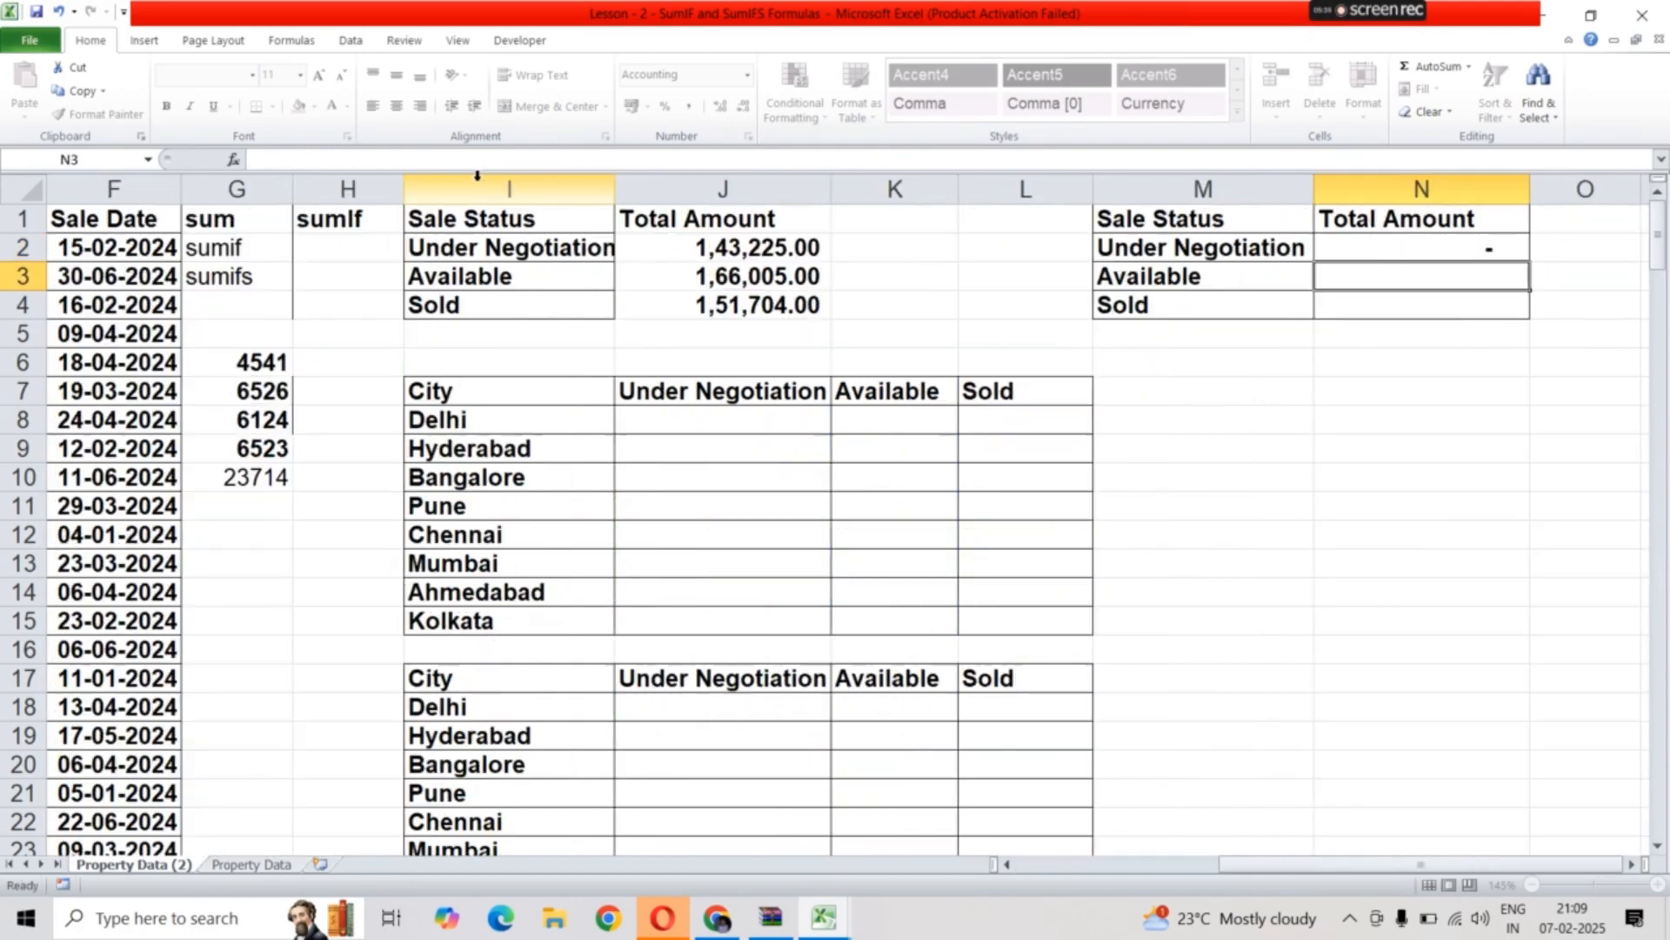
# Insert M2 as the criteria in the N2 formula so it reads =SUMIF(E:E,M2,C:C)
pyautogui.doubleClick(1435, 250)
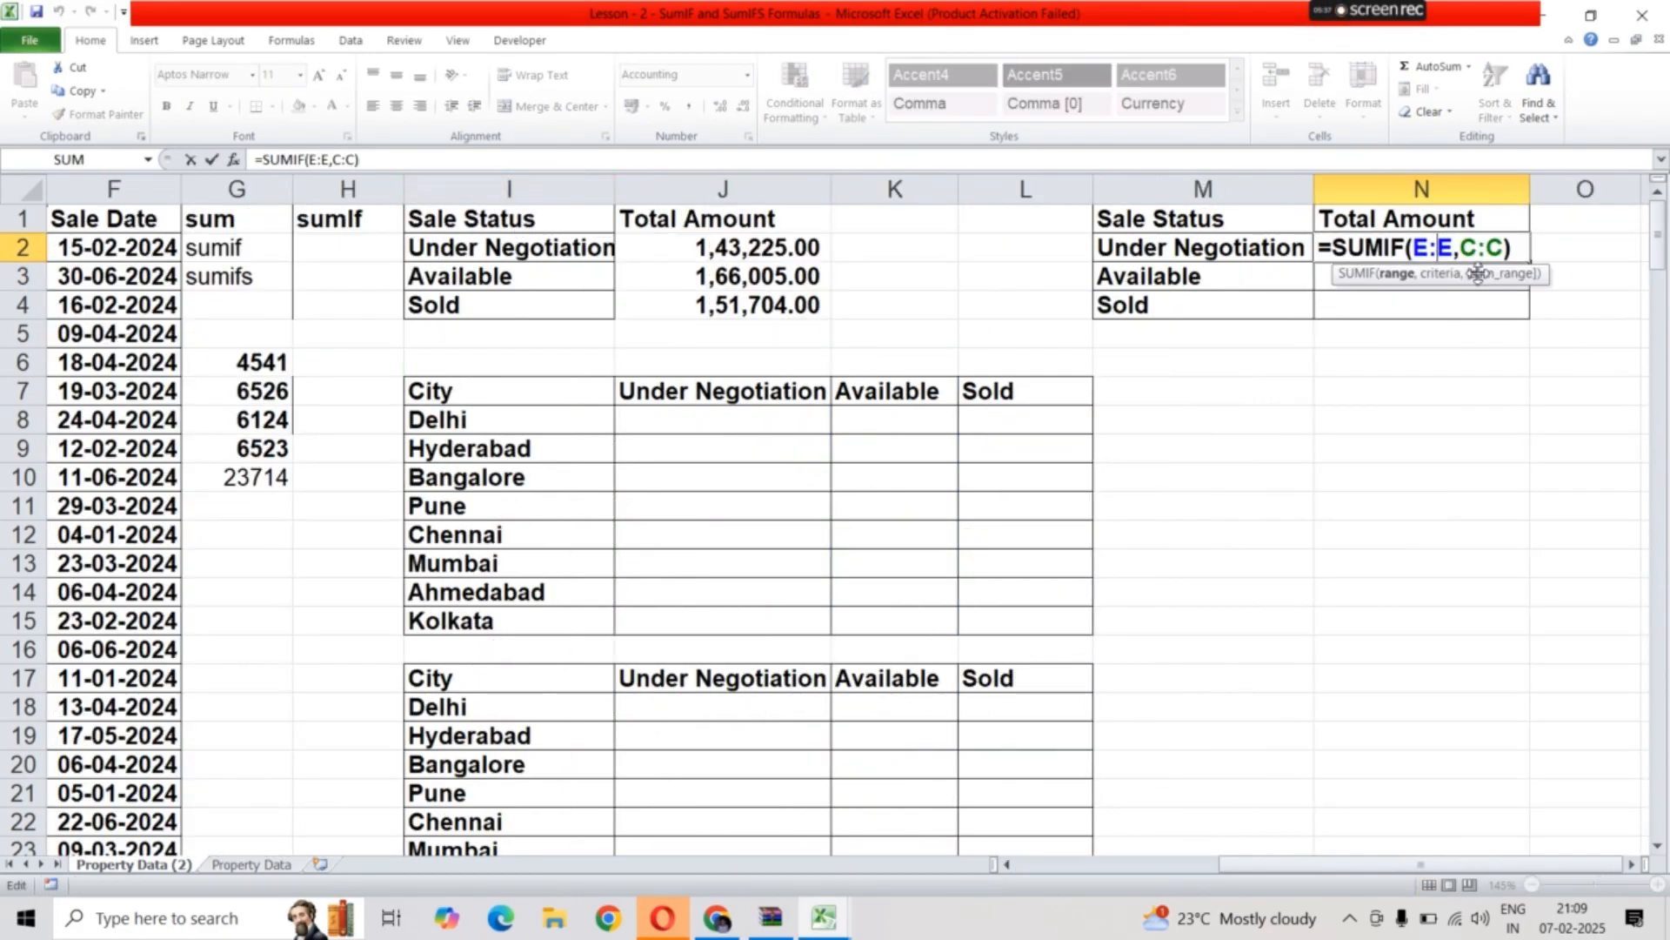
pyautogui.click(1463, 251)
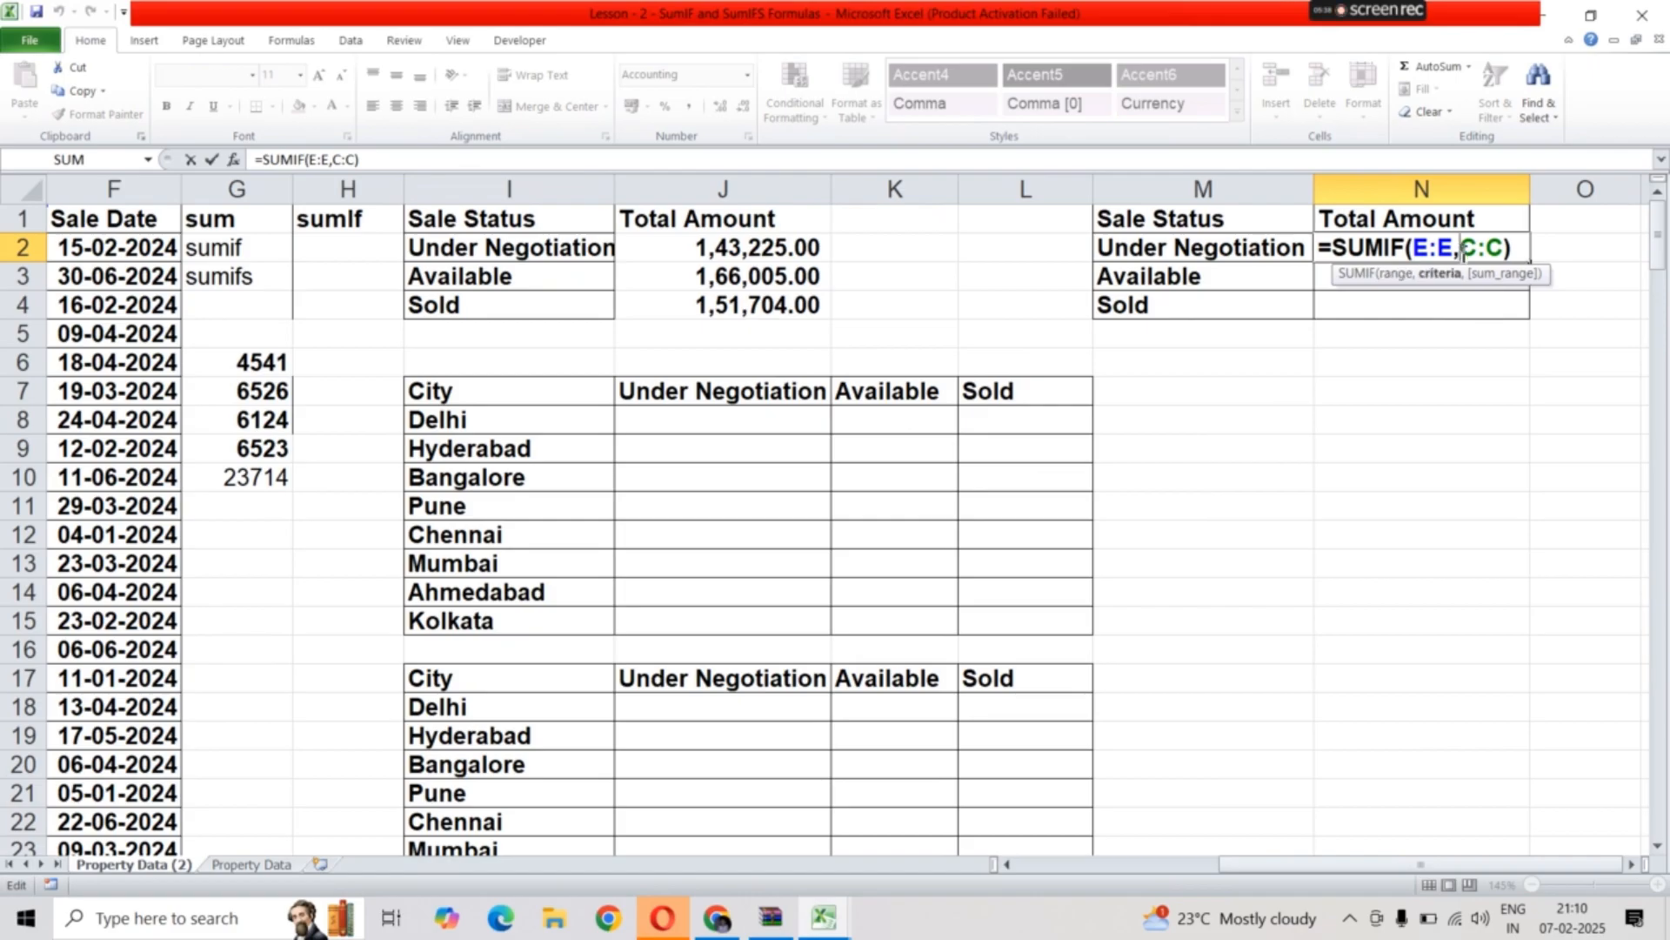
pyautogui.click(1243, 252)
pyautogui.write(',')
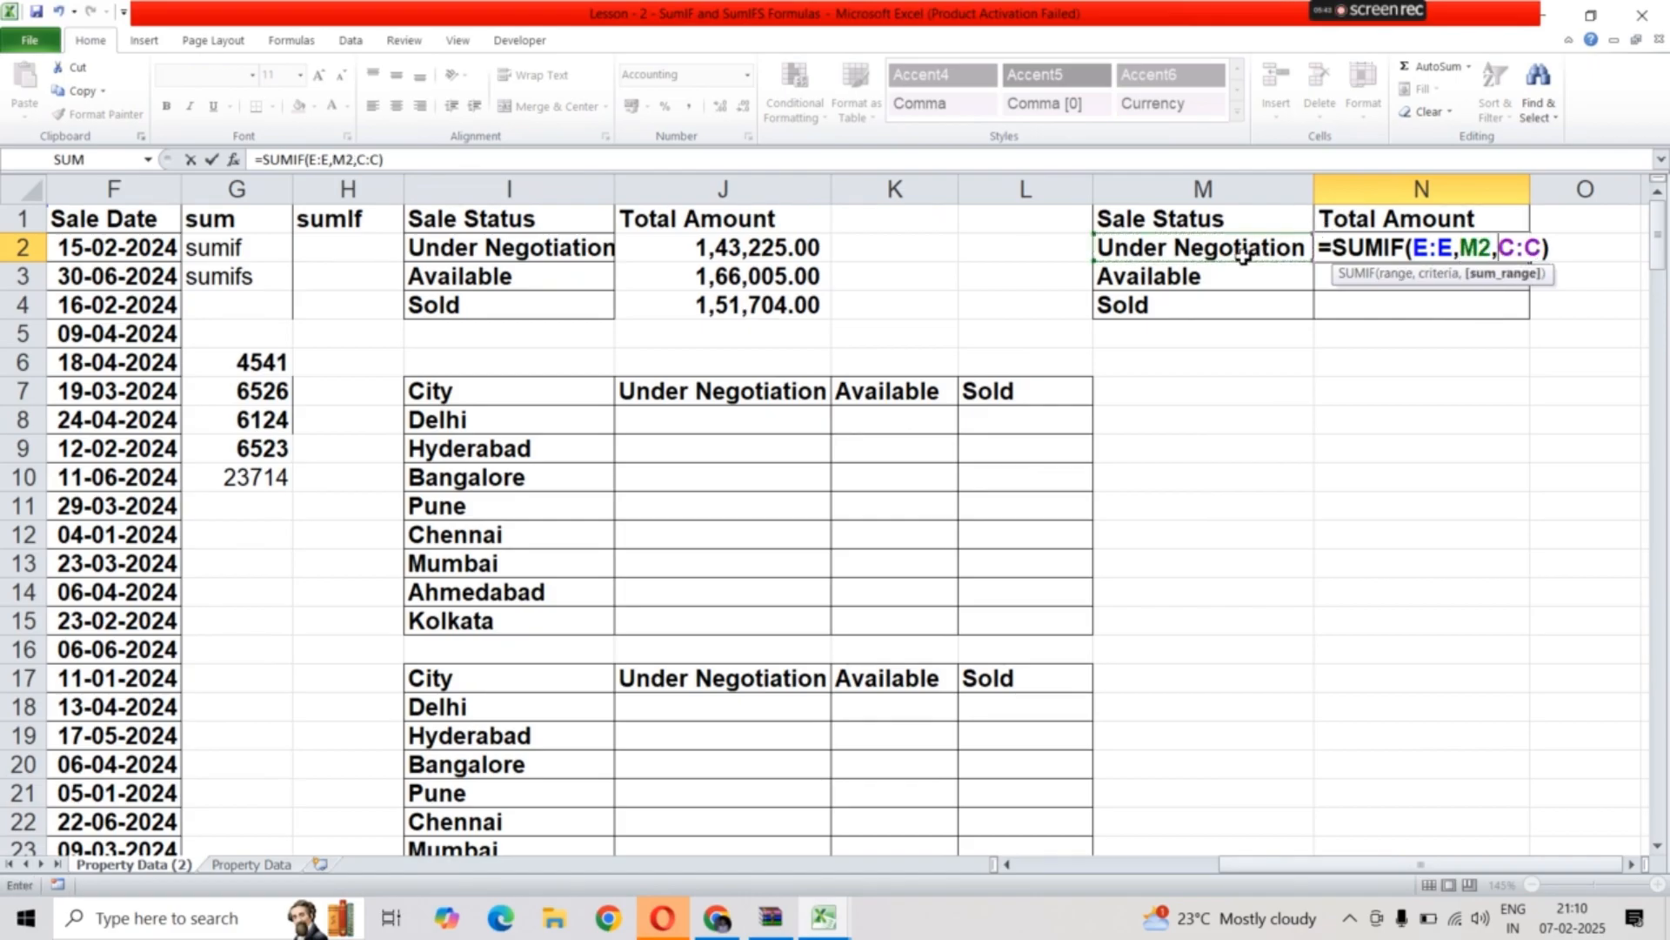
pyautogui.press('Return')
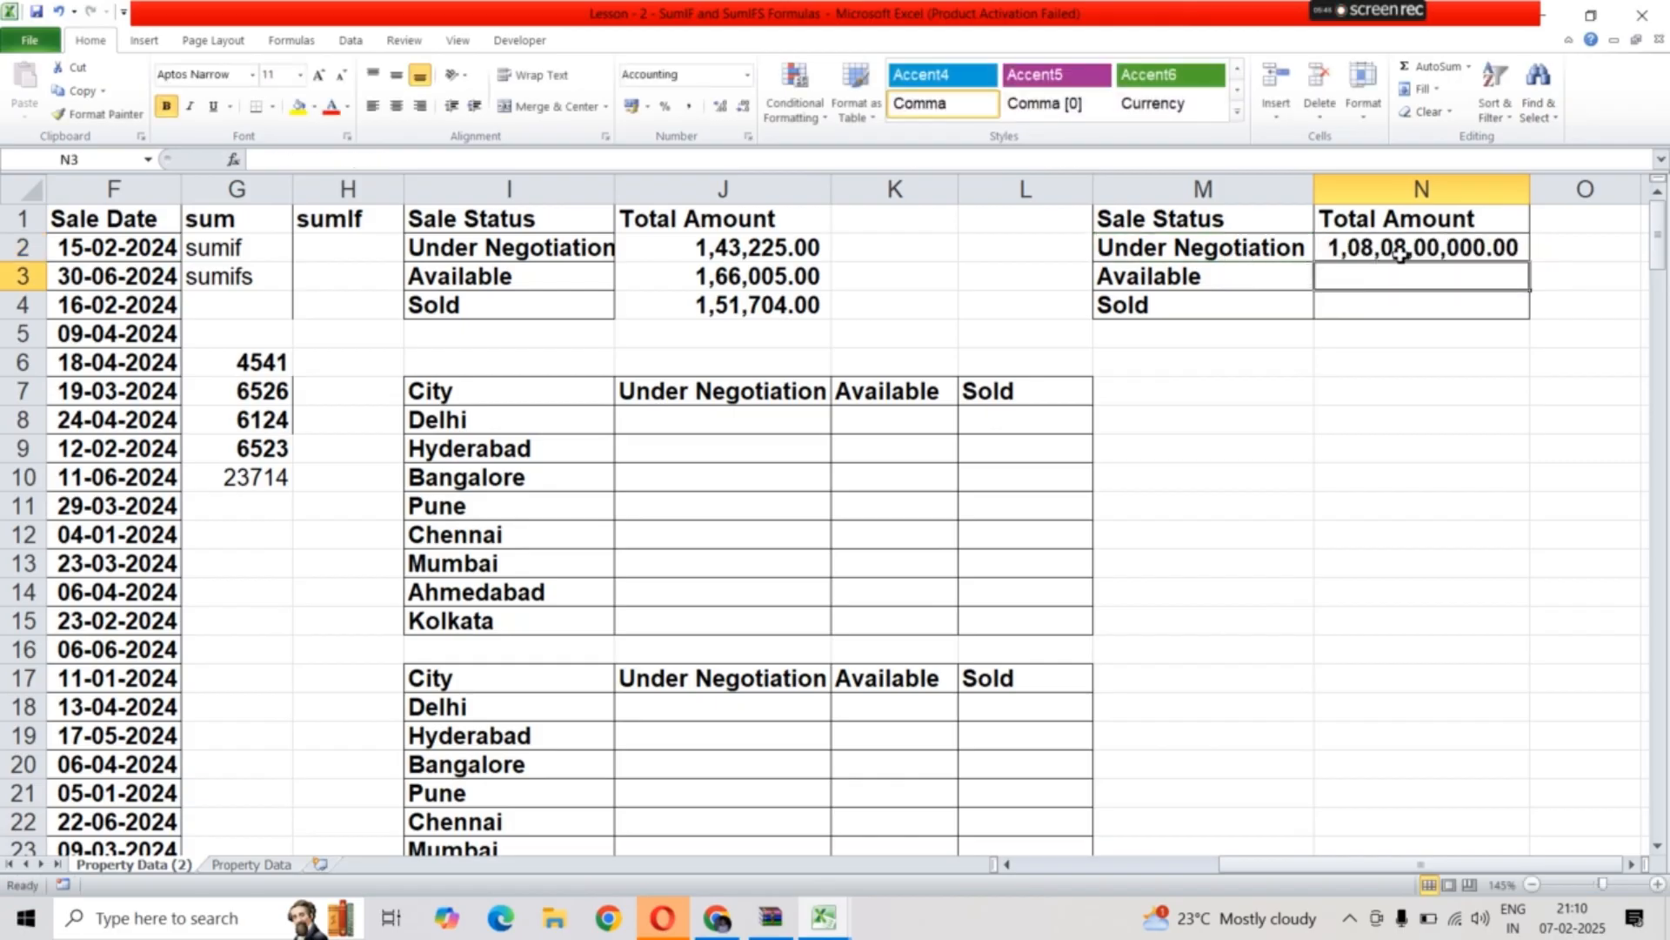
# Fill the price total formula from N2 down to N4 for the Available and Sold statuses
pyautogui.click(1488, 248)
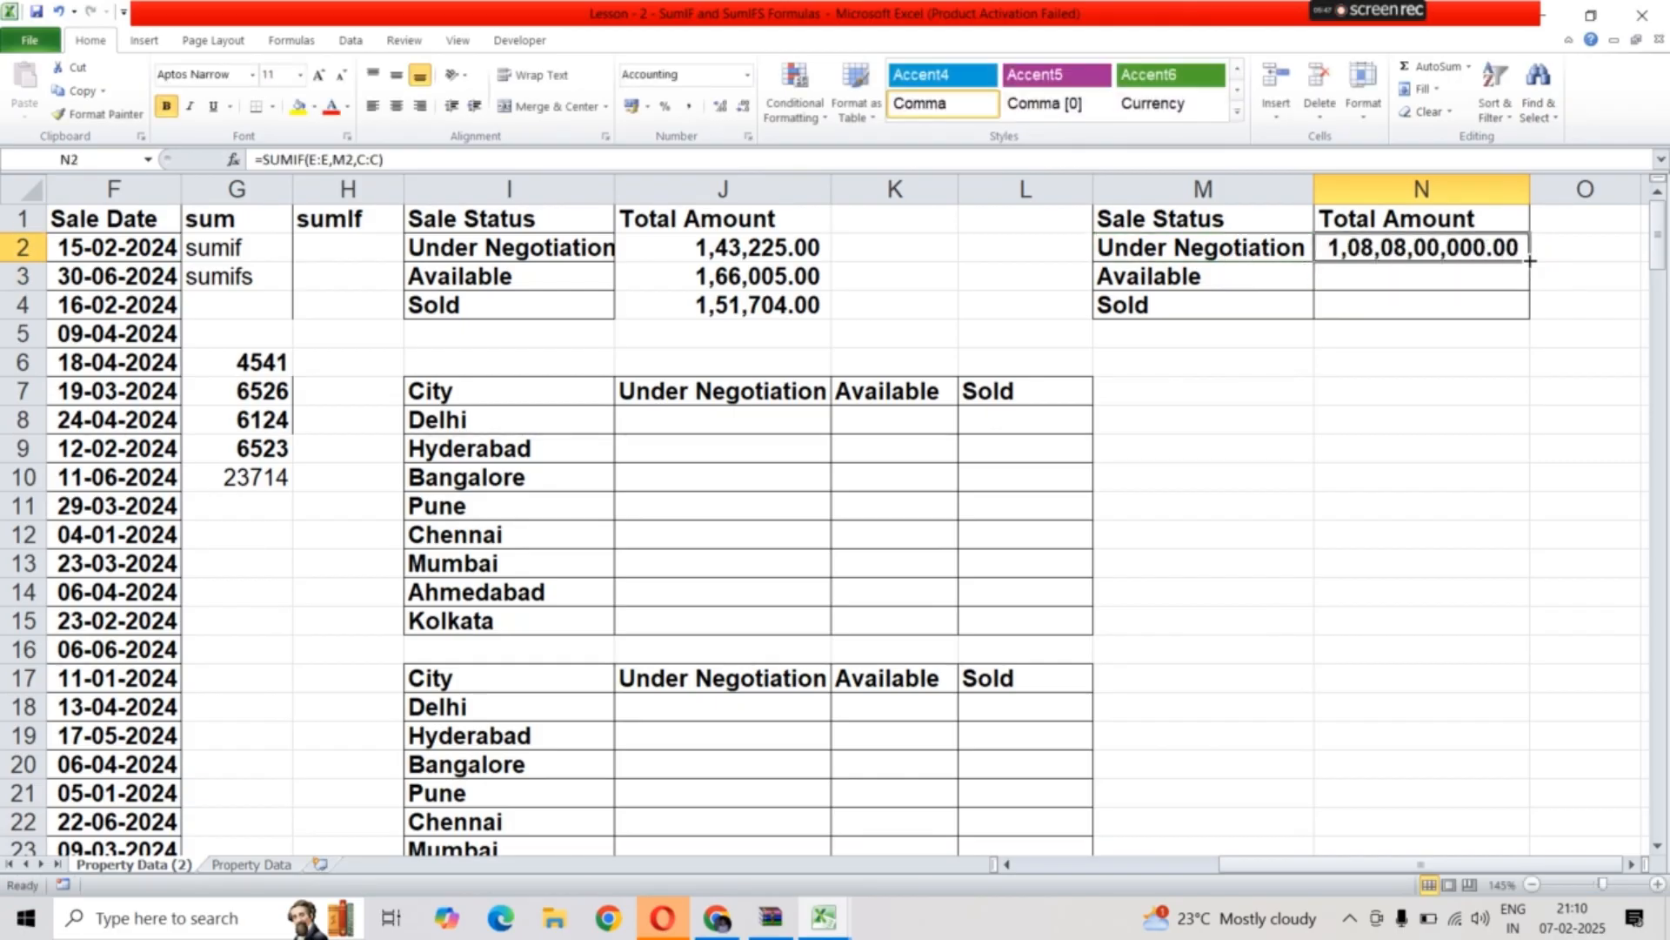
pyautogui.moveTo(1529, 259); pyautogui.dragTo(1523, 311)
pyautogui.click(1427, 423)
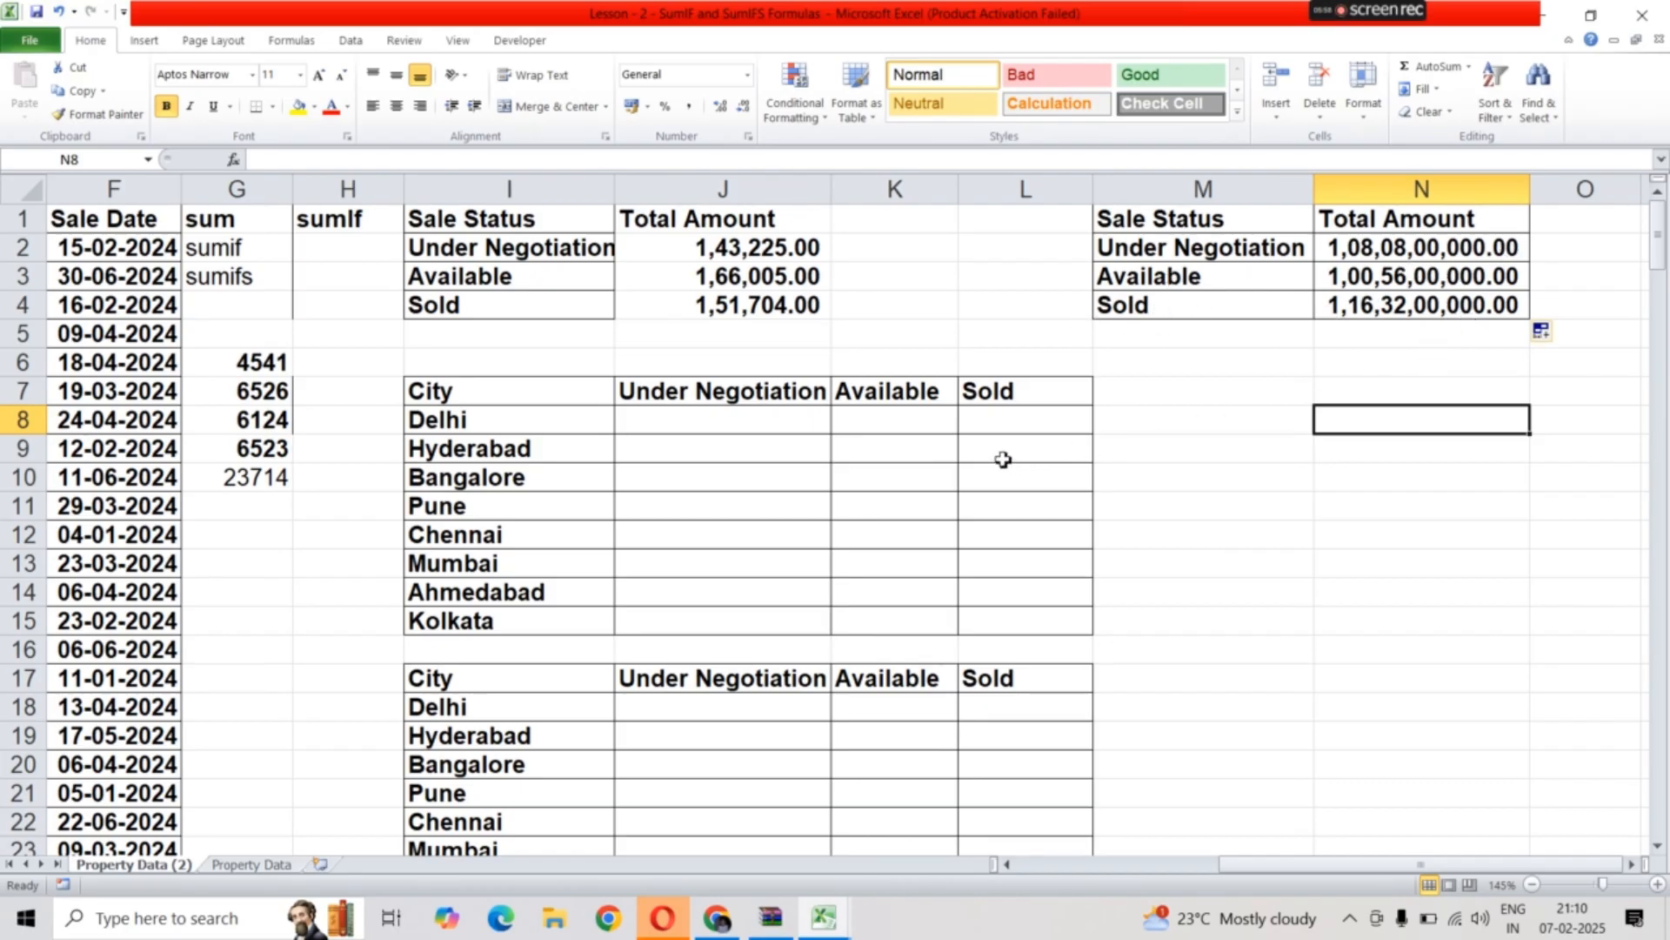
# Start a SUMIFS formula in J8 for Delhi's Under Negotiation total in the upper city table
pyautogui.click(689, 428)
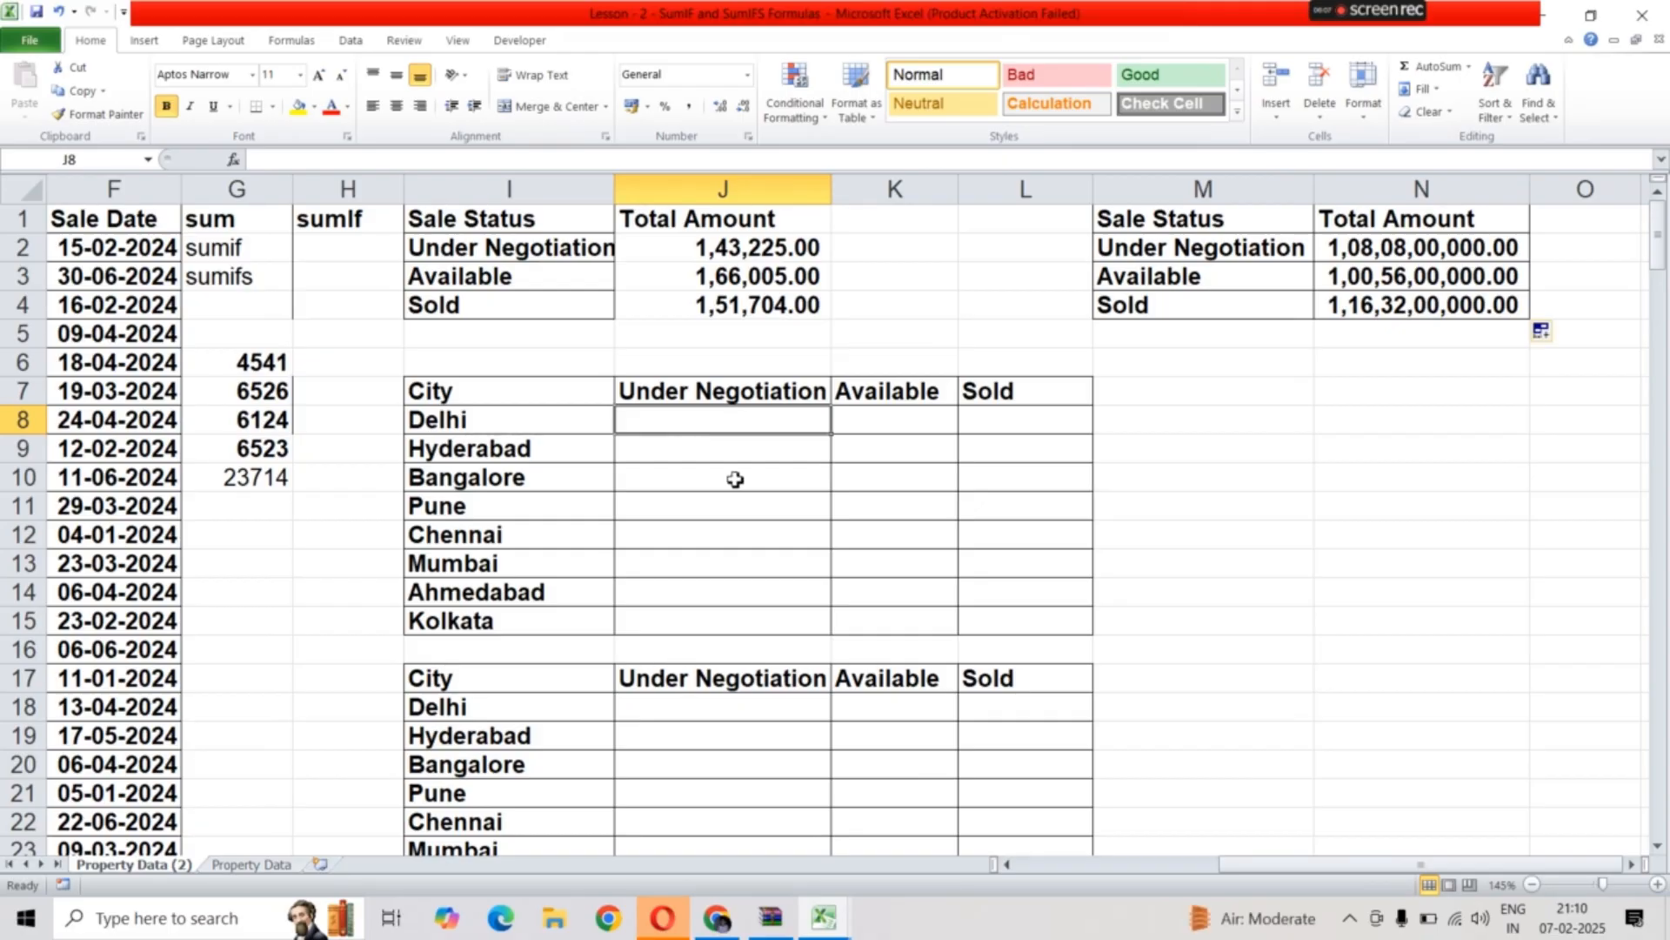
pyautogui.write('=')
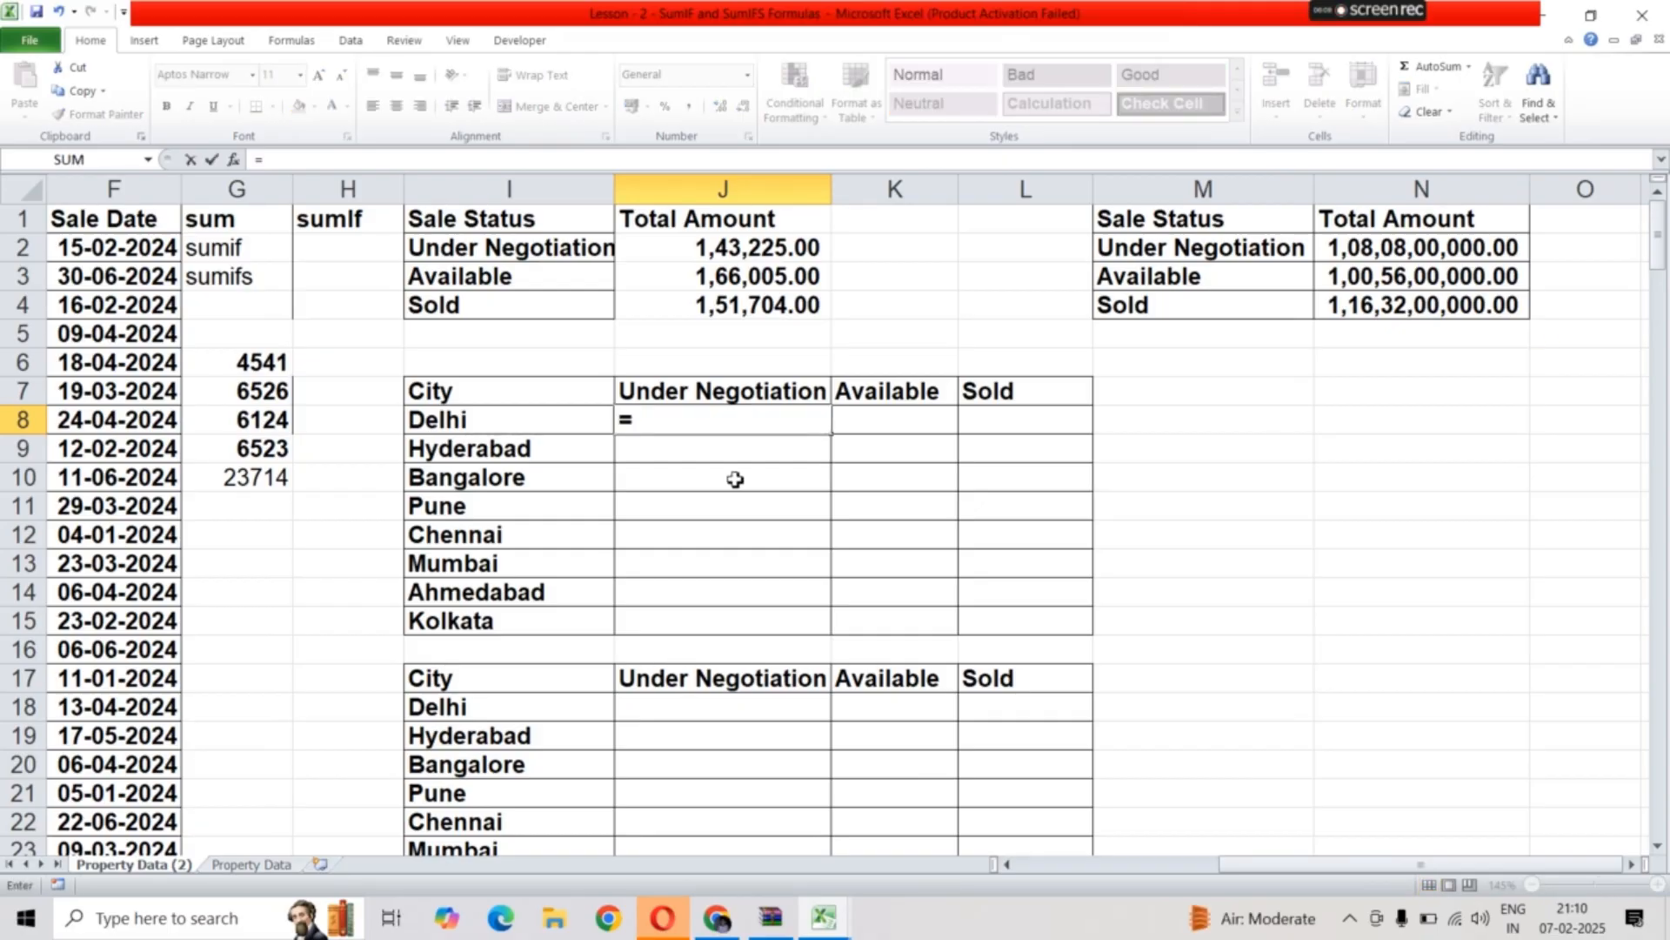
pyautogui.write('sumif')
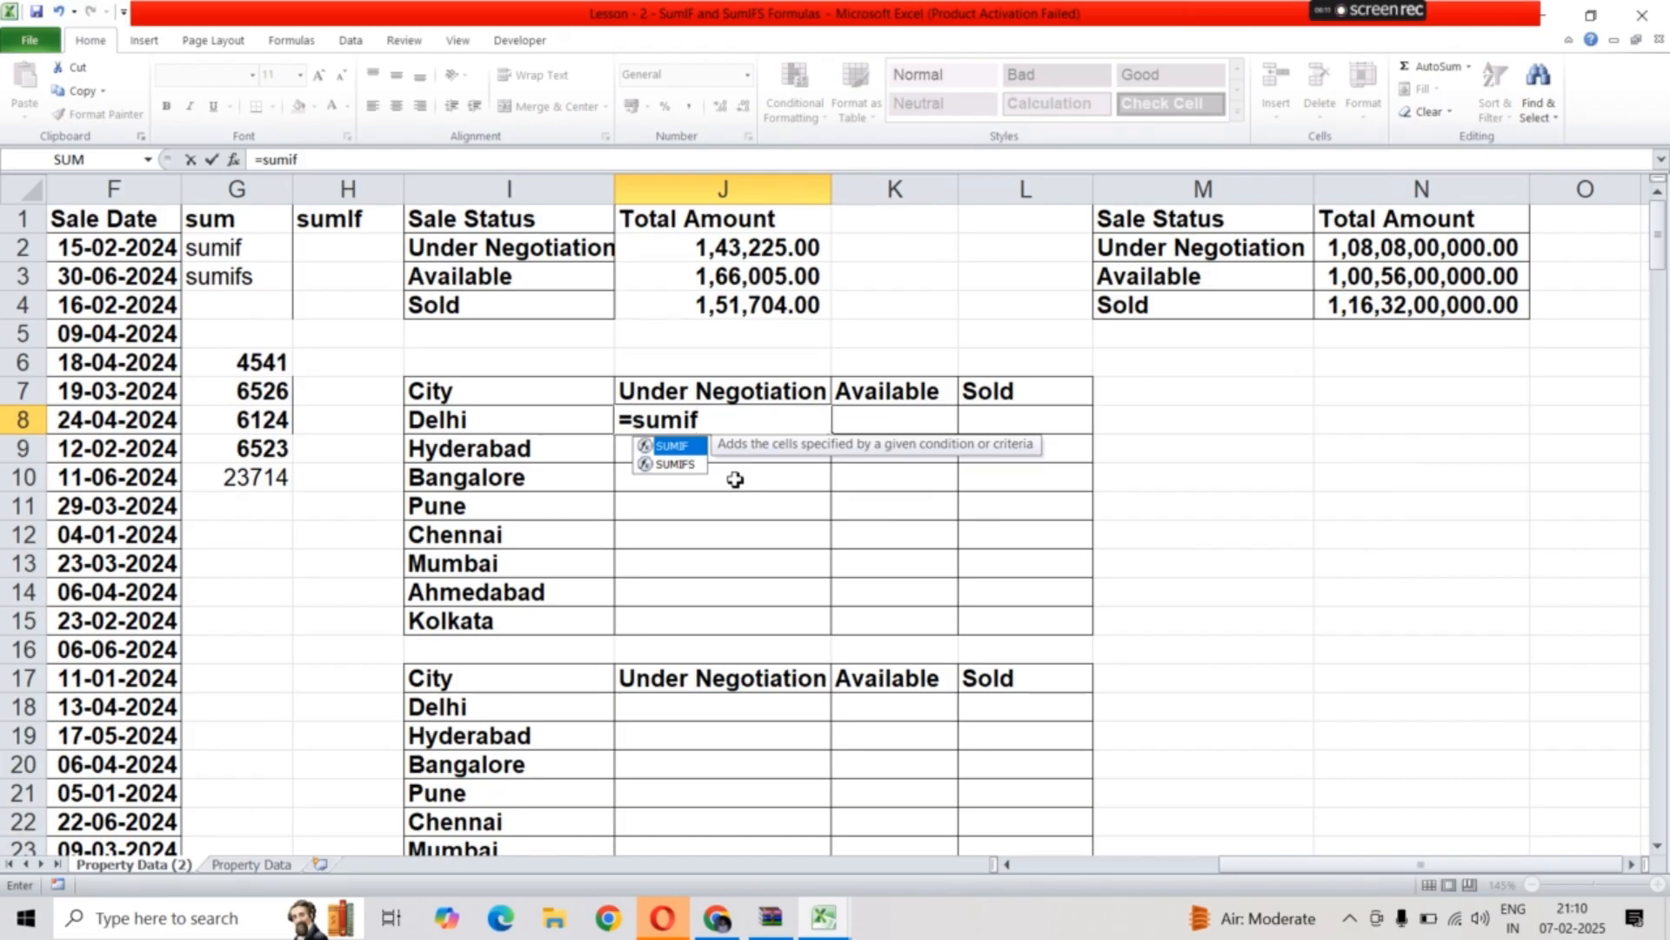
pyautogui.doubleClick(690, 466)
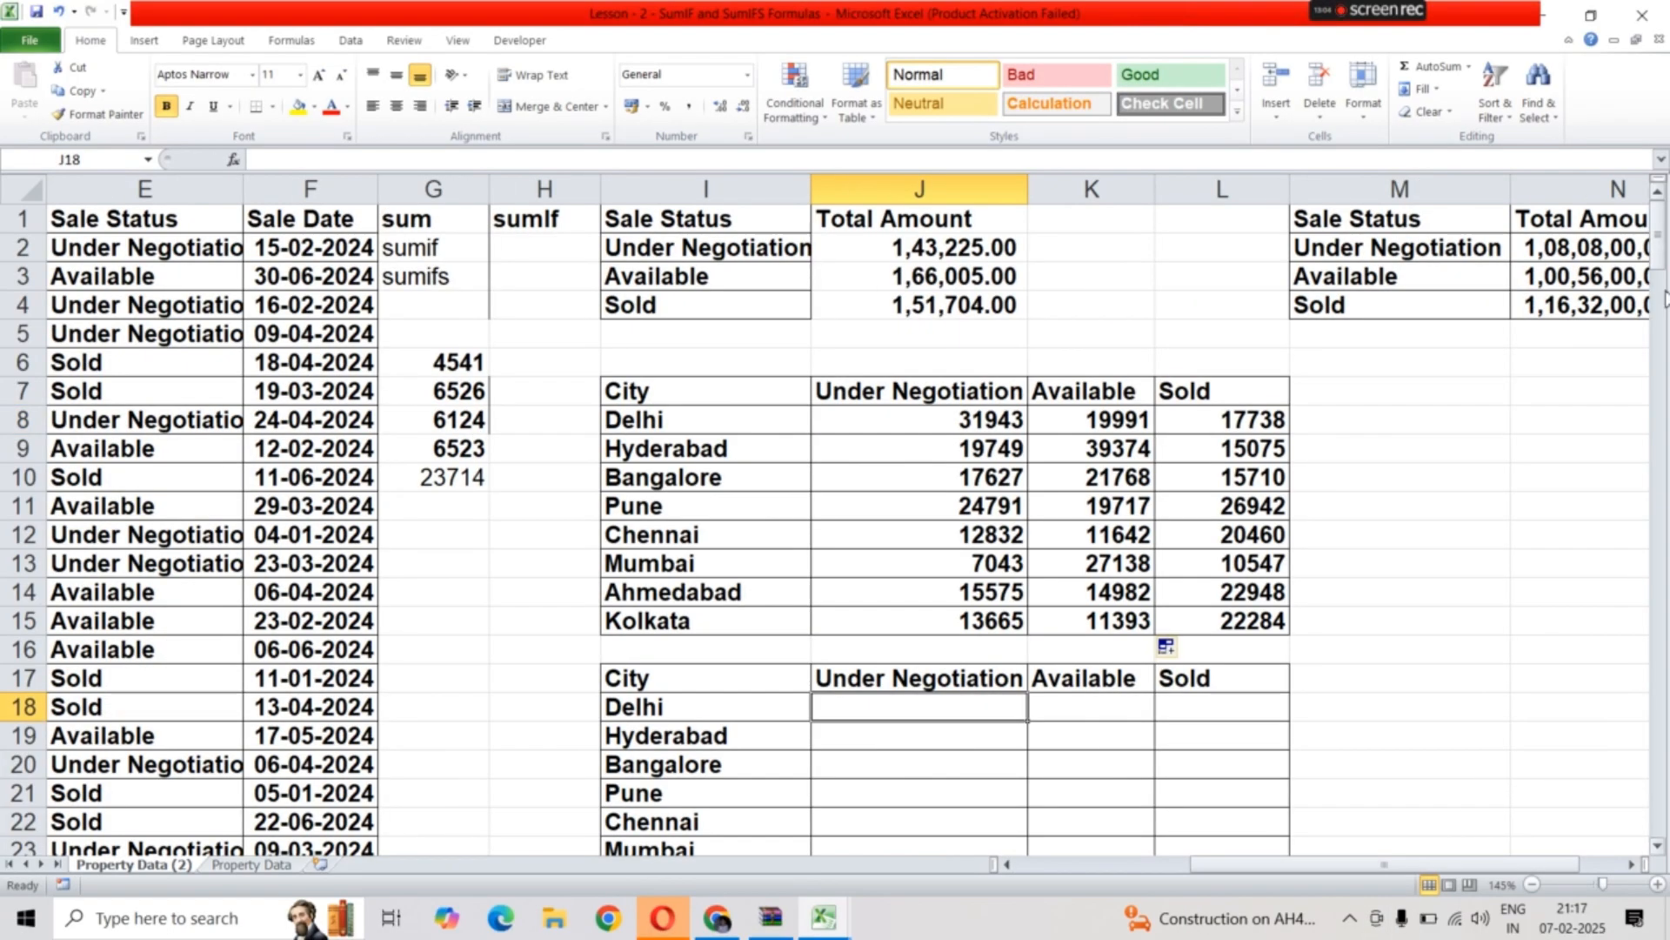
# Start a SUMIFS formula in J18 for Delhi's Under Negotiation area total in the lower city table
pyautogui.moveTo(1660, 248)
pyautogui.mouseDown()
pyautogui.moveTo(1662, 298)
pyautogui.moveTo(1662, 279)
pyautogui.mouseUp()
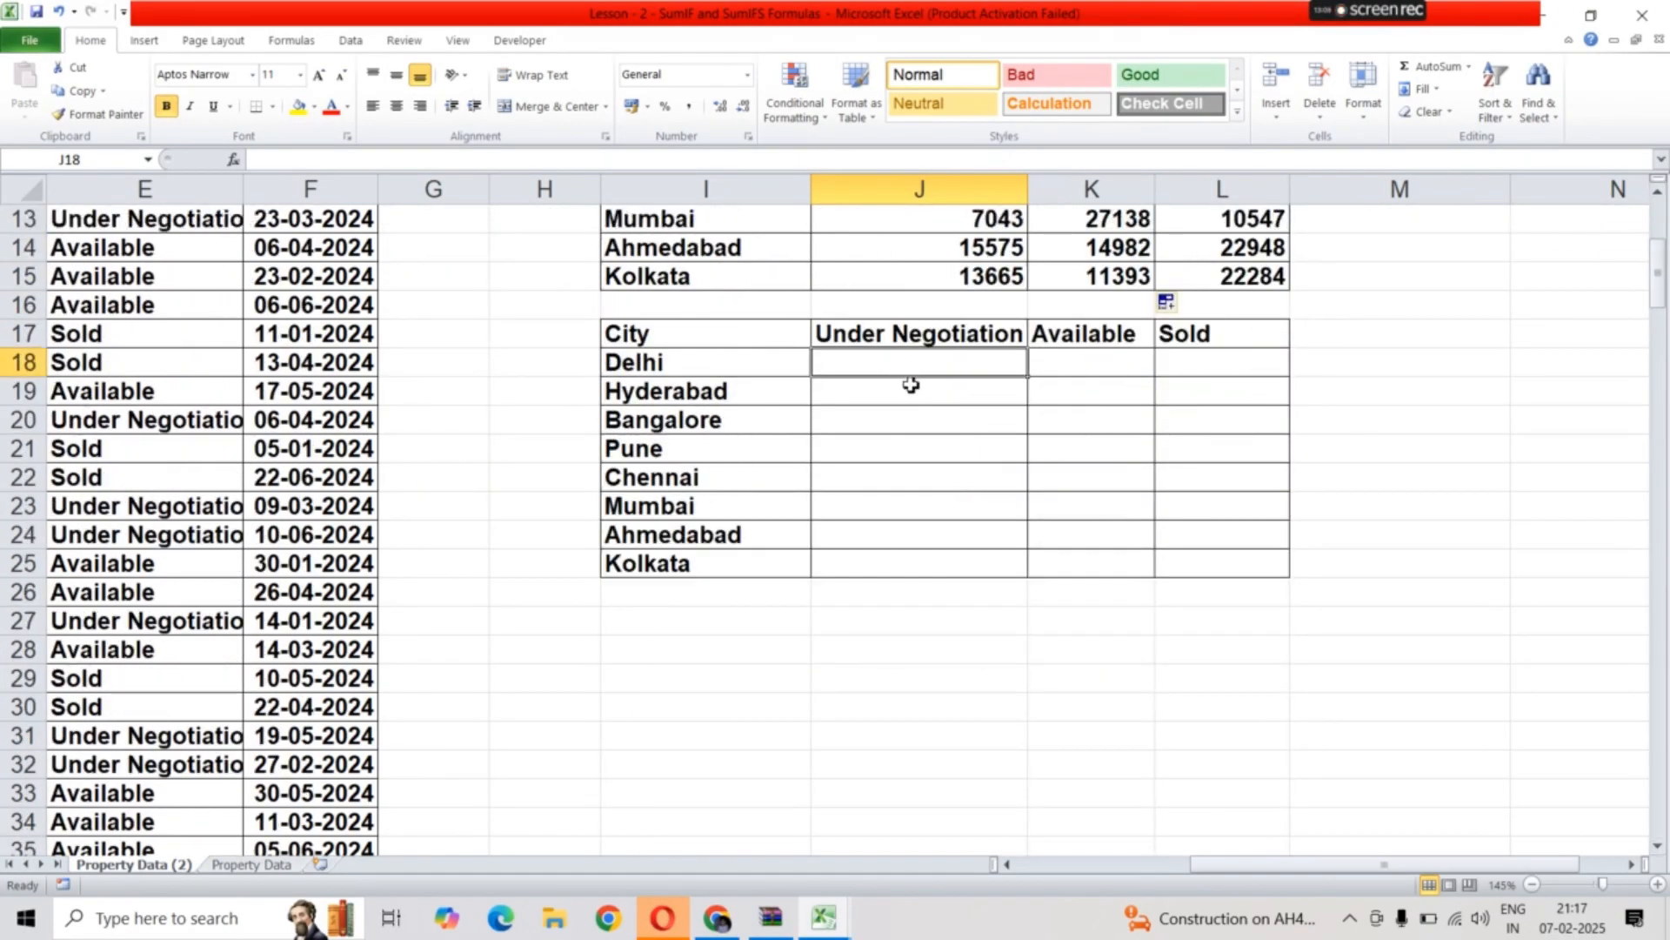
pyautogui.write('=')
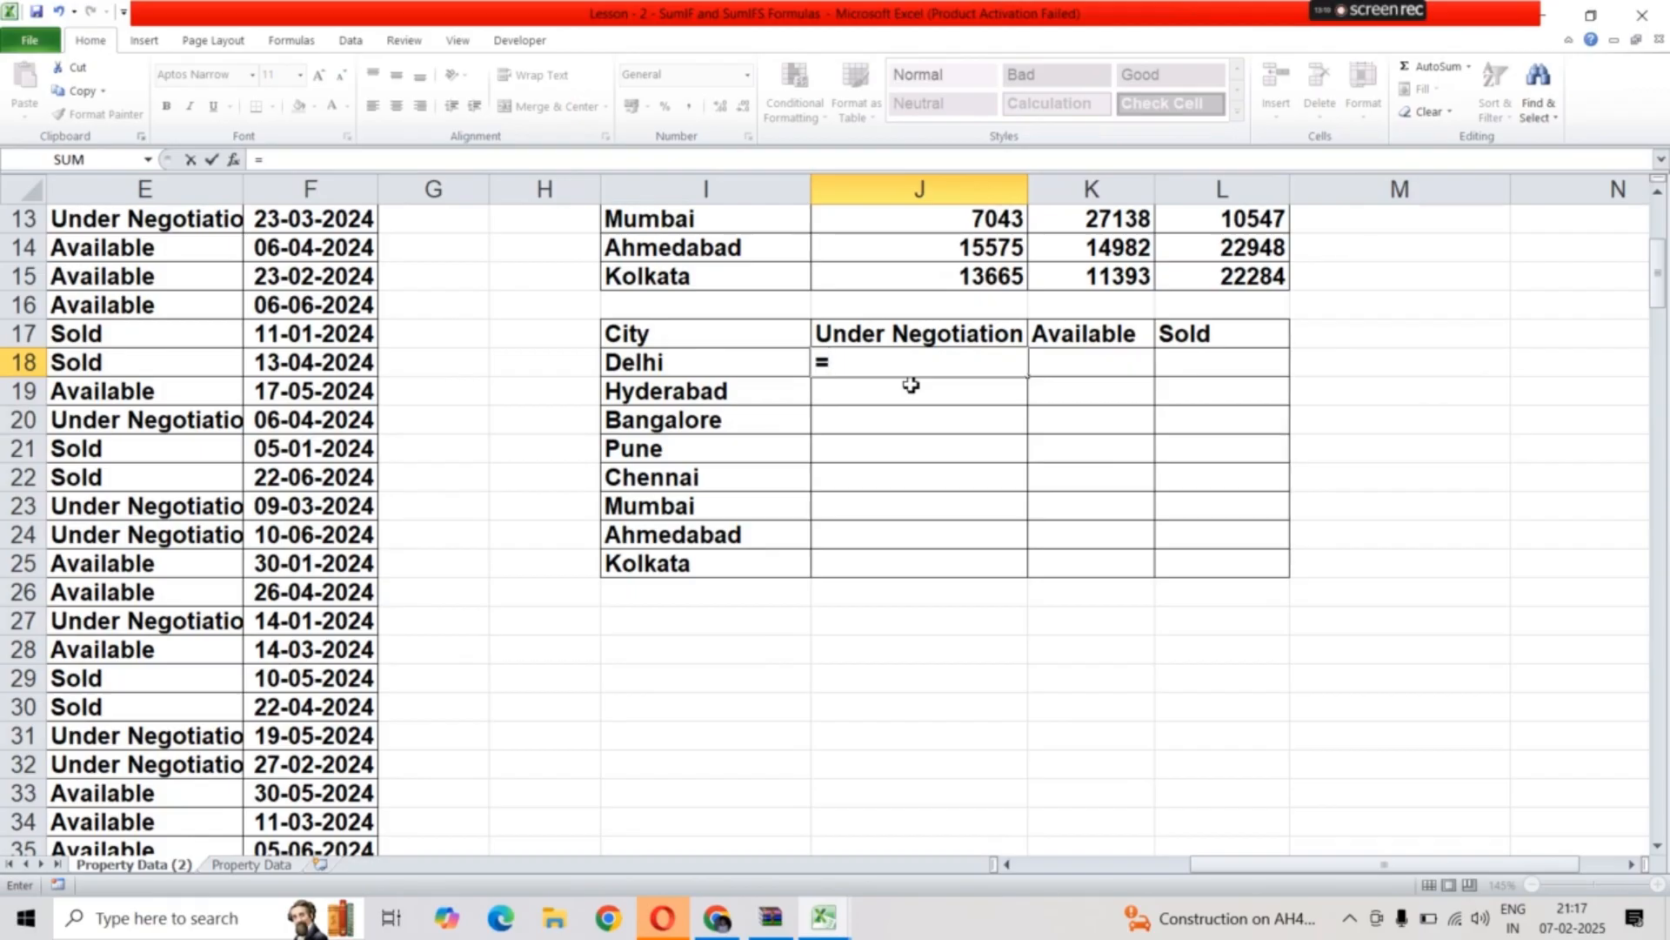
pyautogui.write('su')
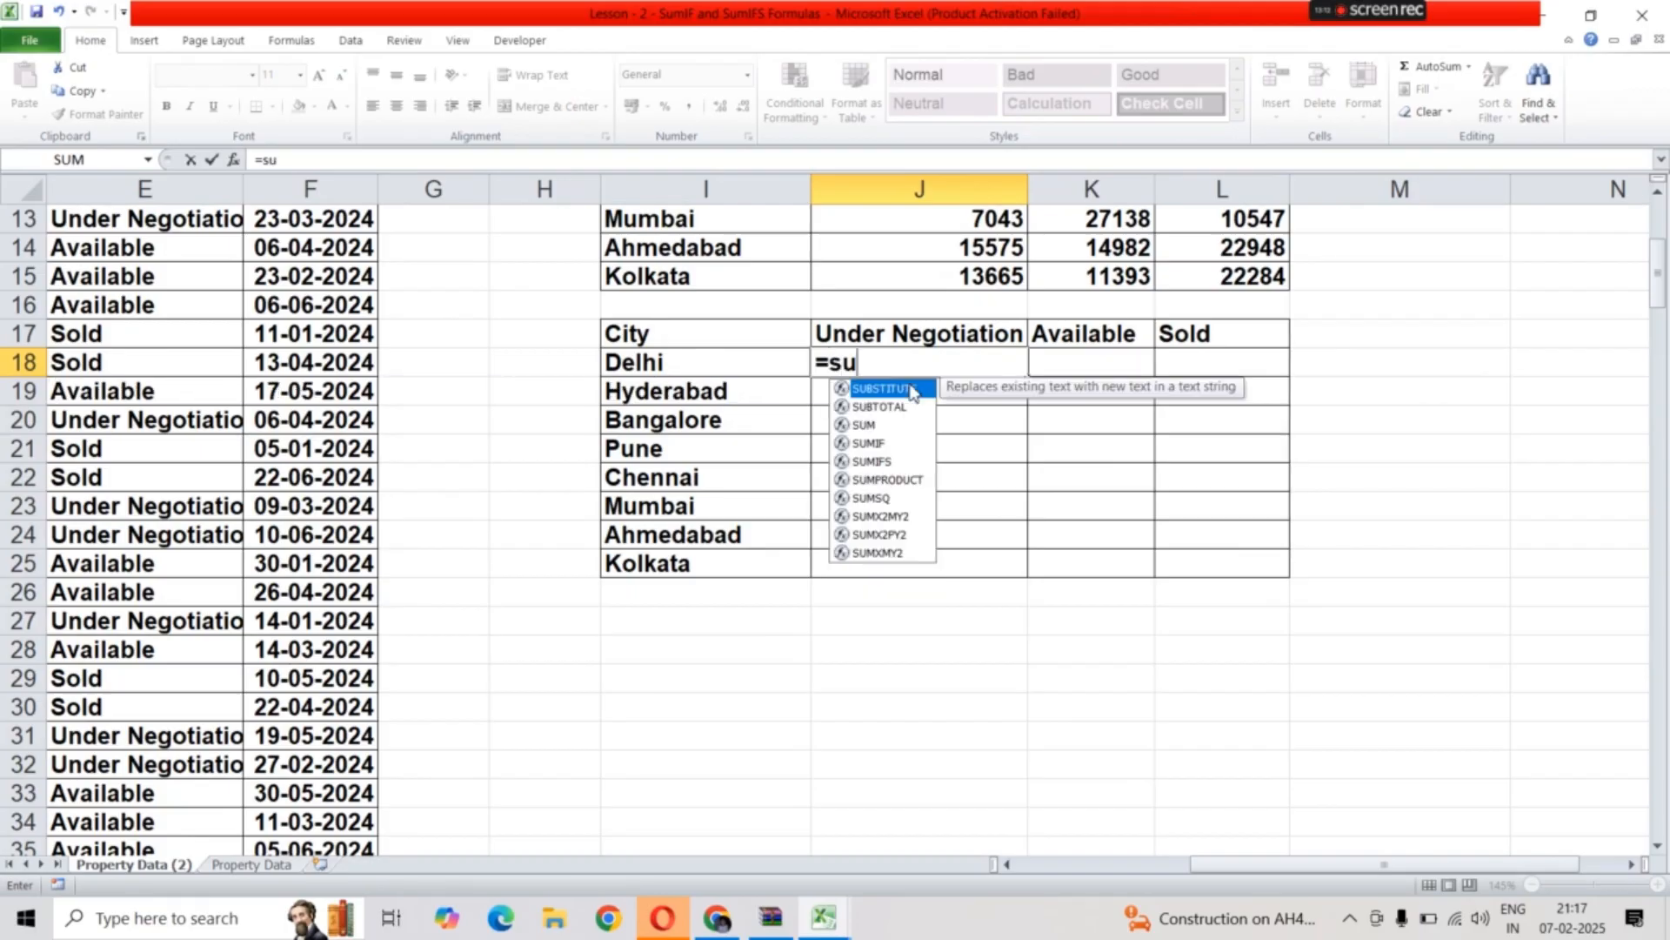
pyautogui.write('mif')
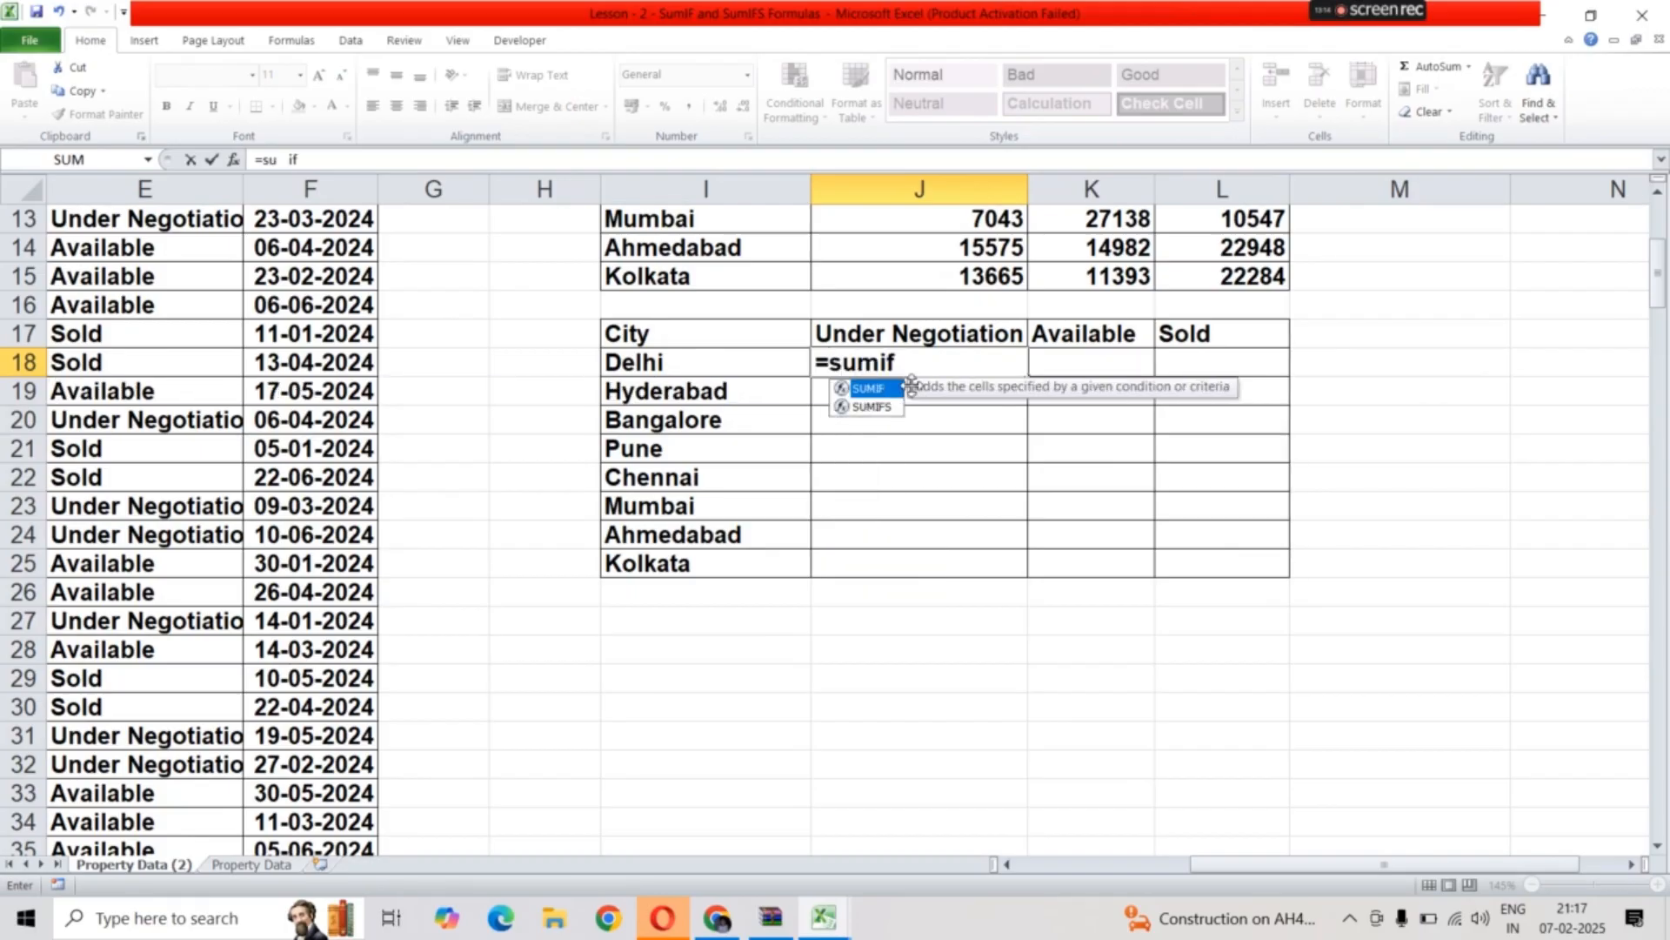
pyautogui.write('s')
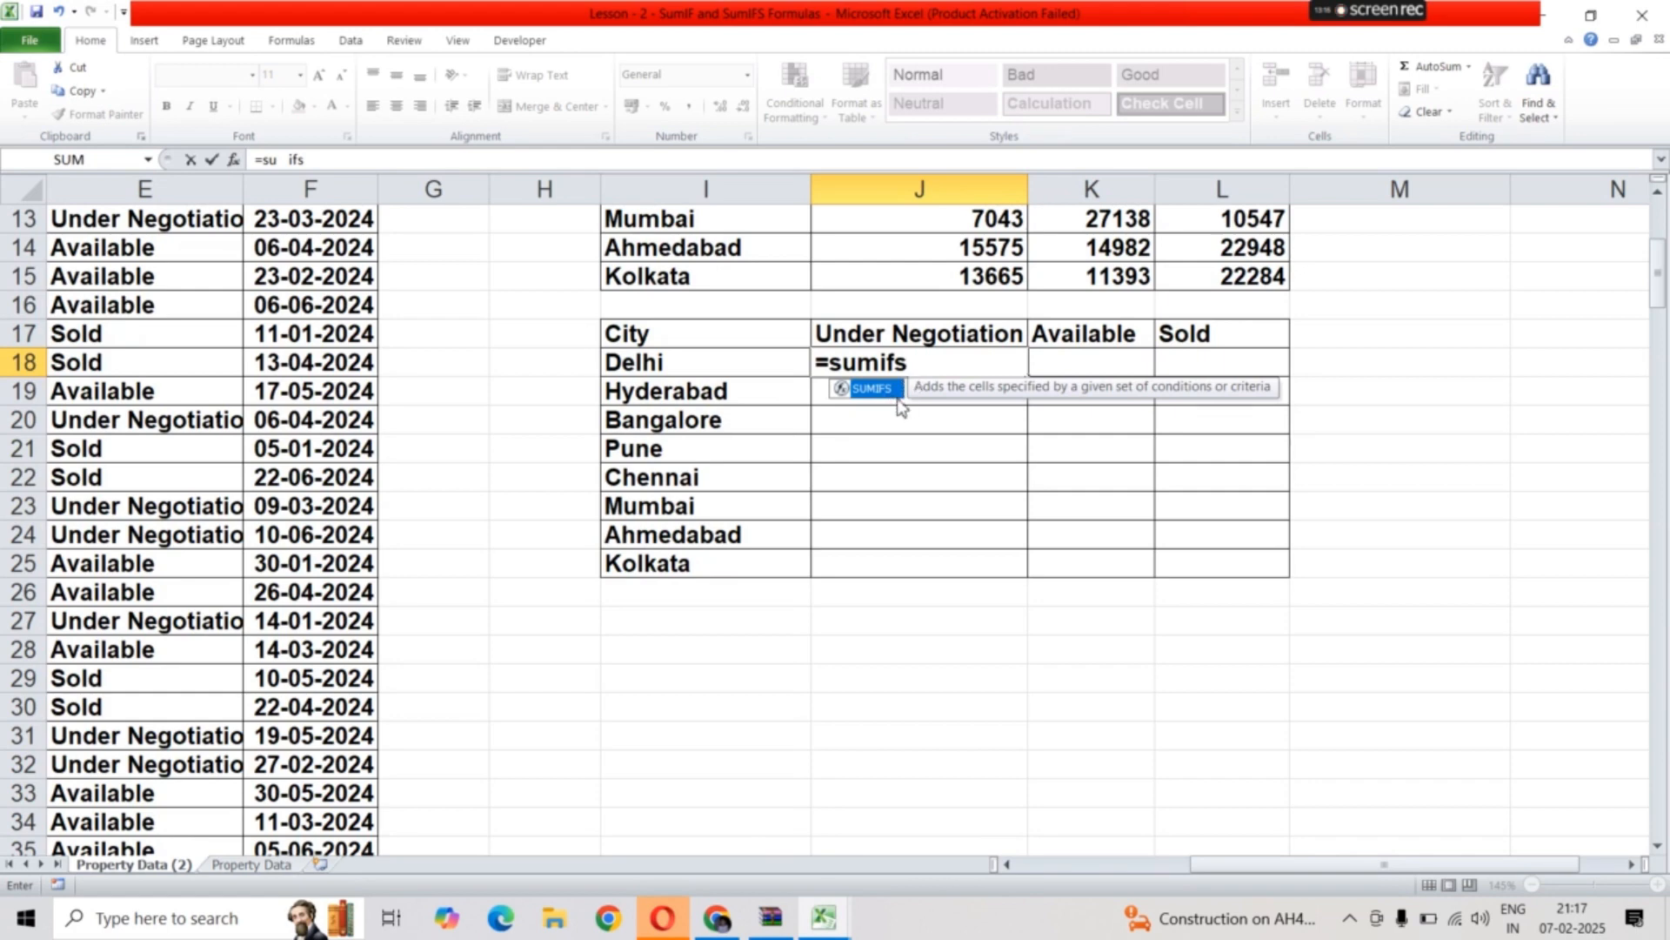
pyautogui.doubleClick(871, 389)
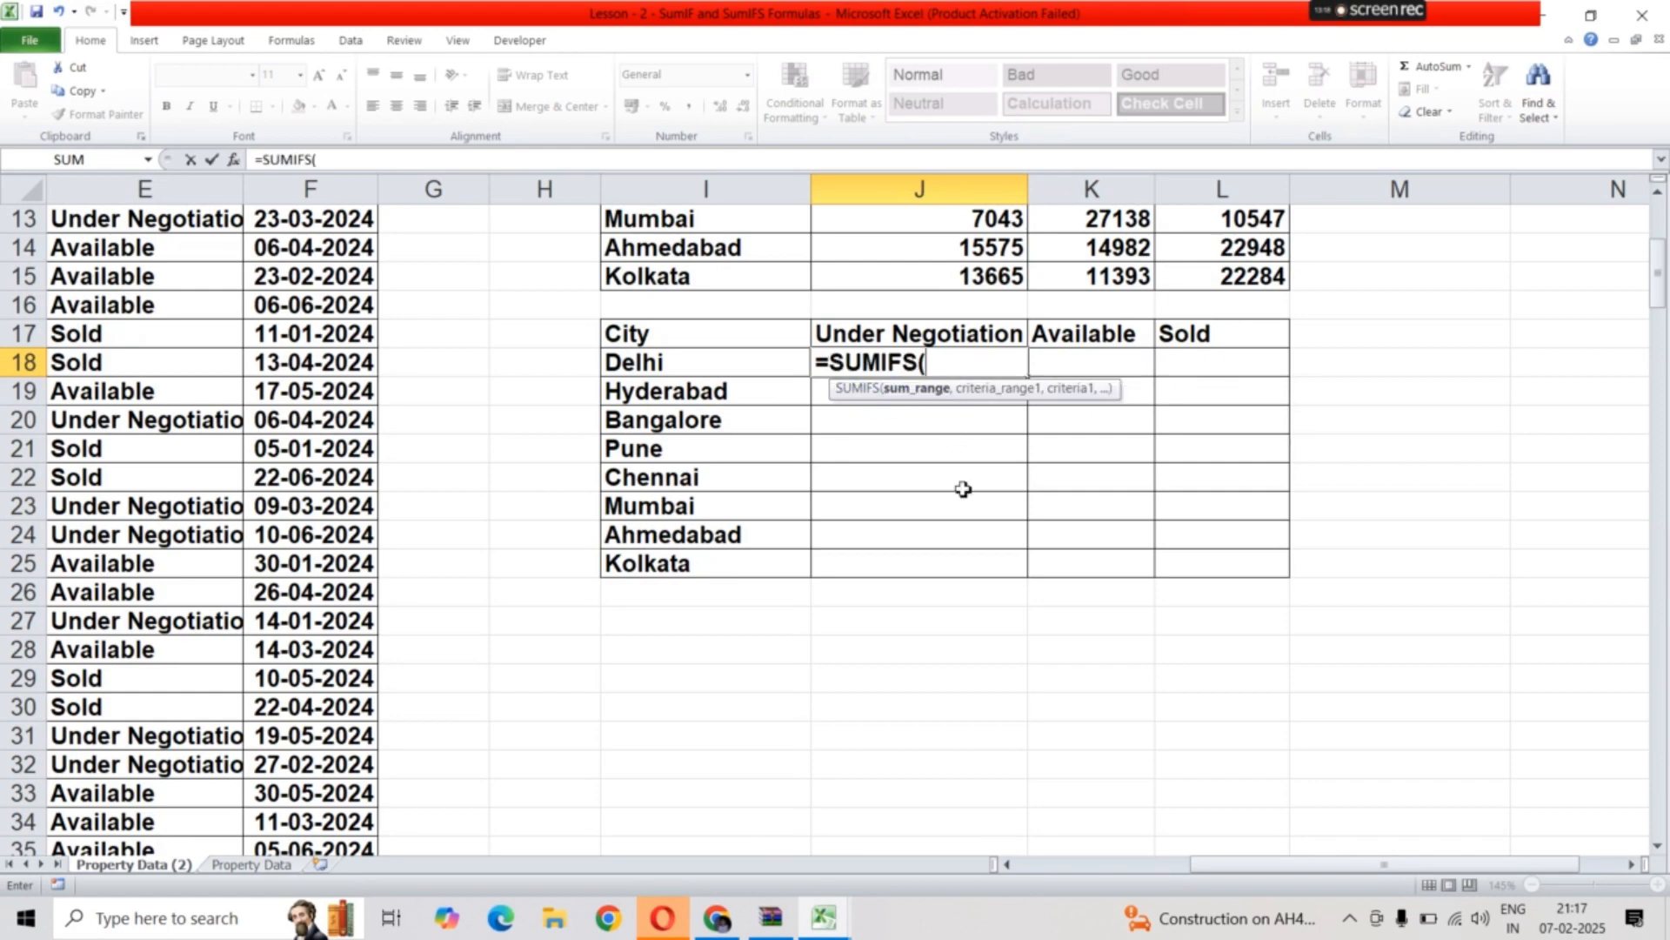
# Set the J18 formula's sum range to the Area (sq. ft.) data as the absolute reference $D$2:$D$201
pyautogui.moveTo(1287, 868); pyautogui.dragTo(1123, 891)
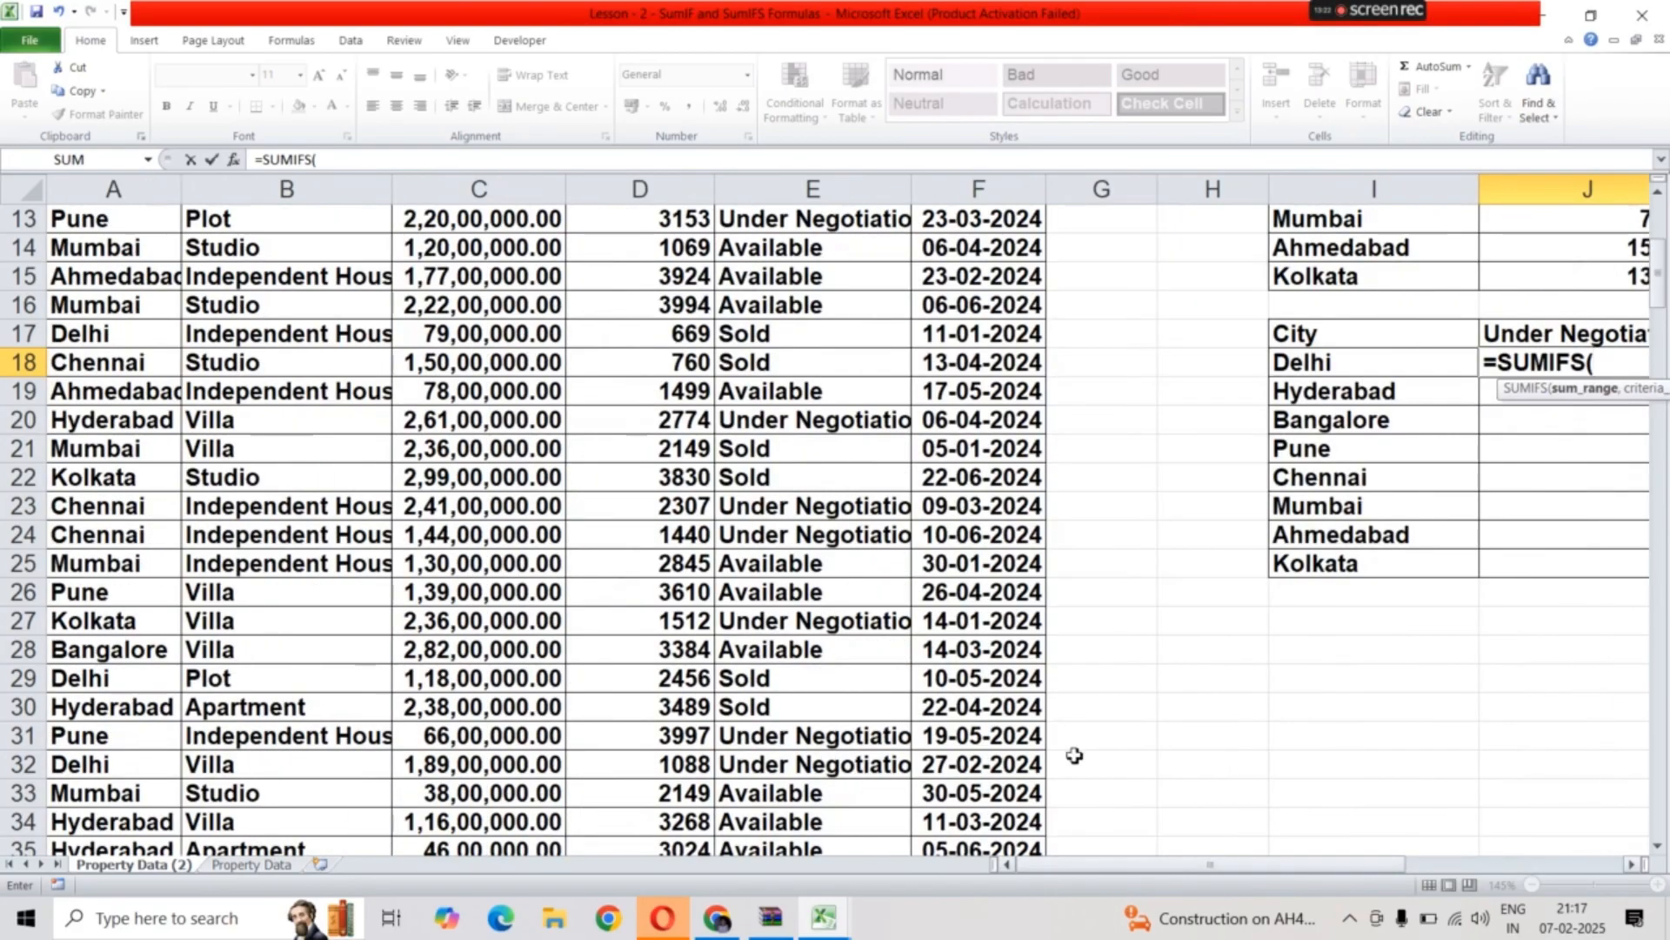
pyautogui.scroll(4, 497, 537)
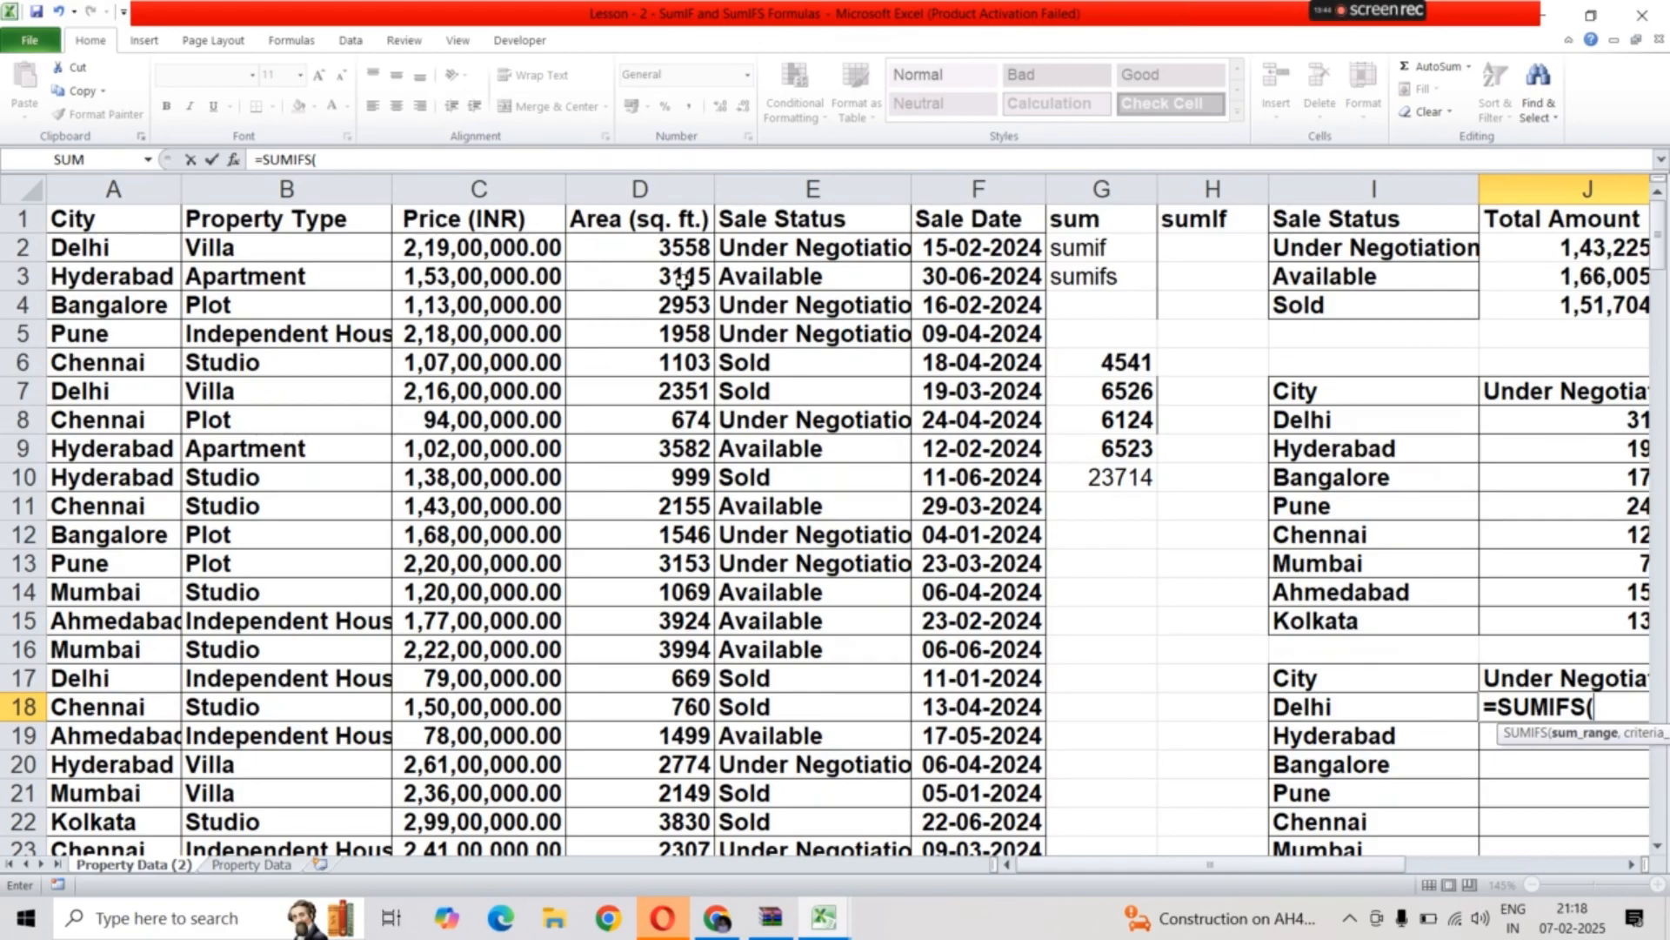
pyautogui.click(647, 249)
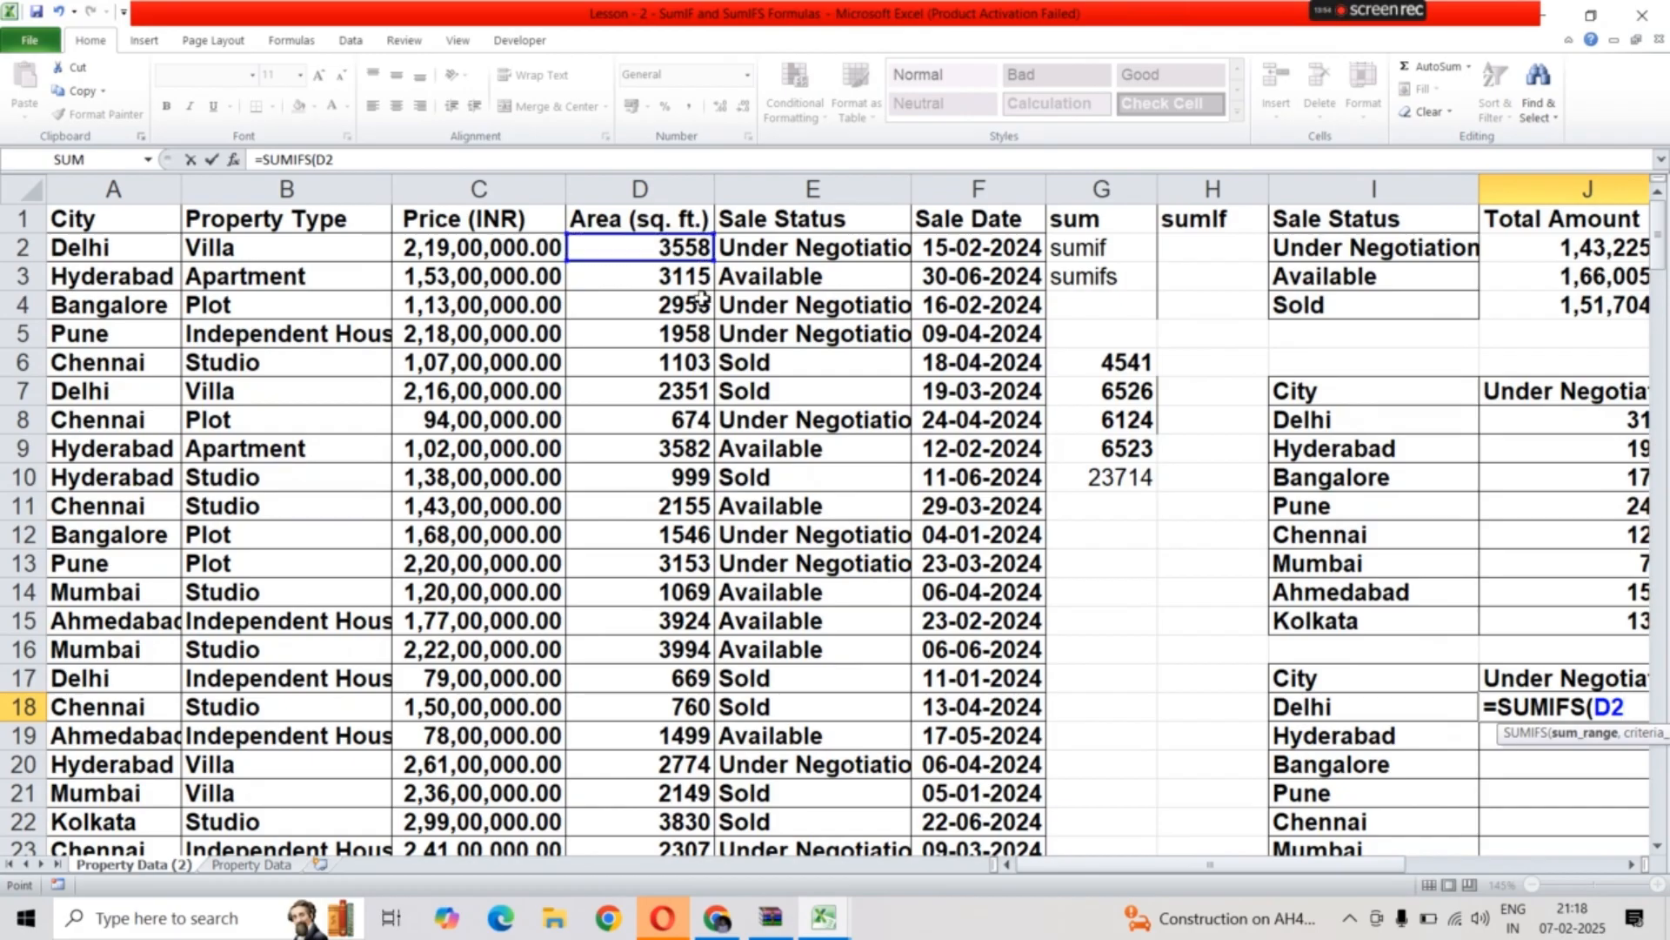
pyautogui.hotkey('ctrl', 'shift', 'Down')
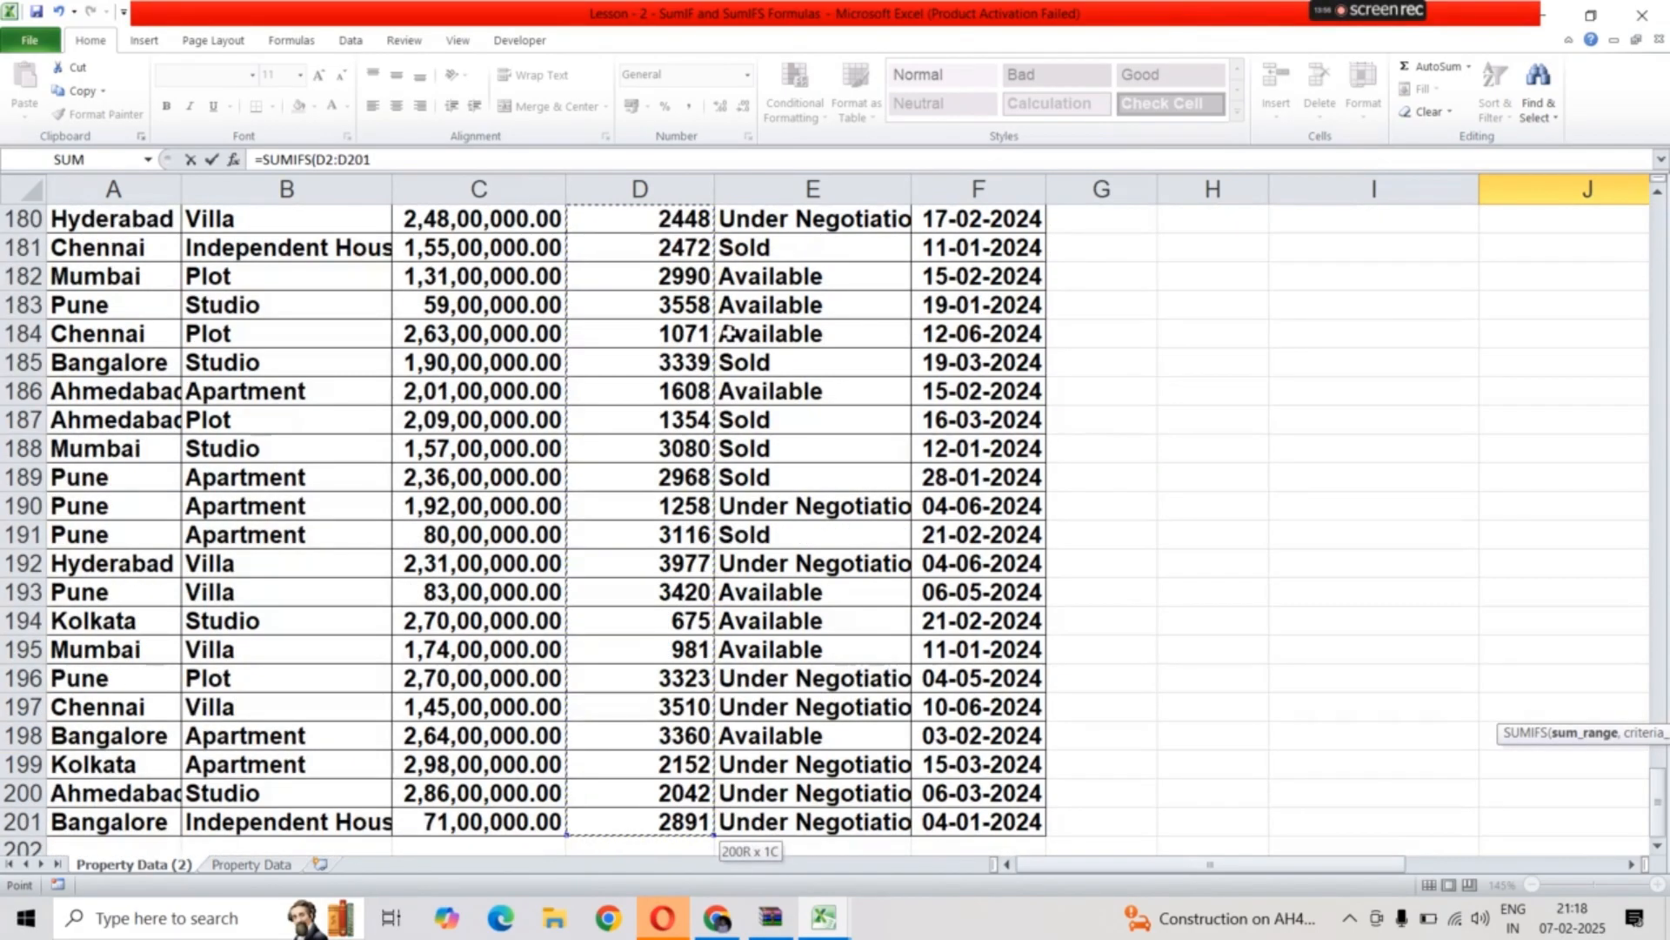
pyautogui.hotkey('ctrl', 'BackSpace')
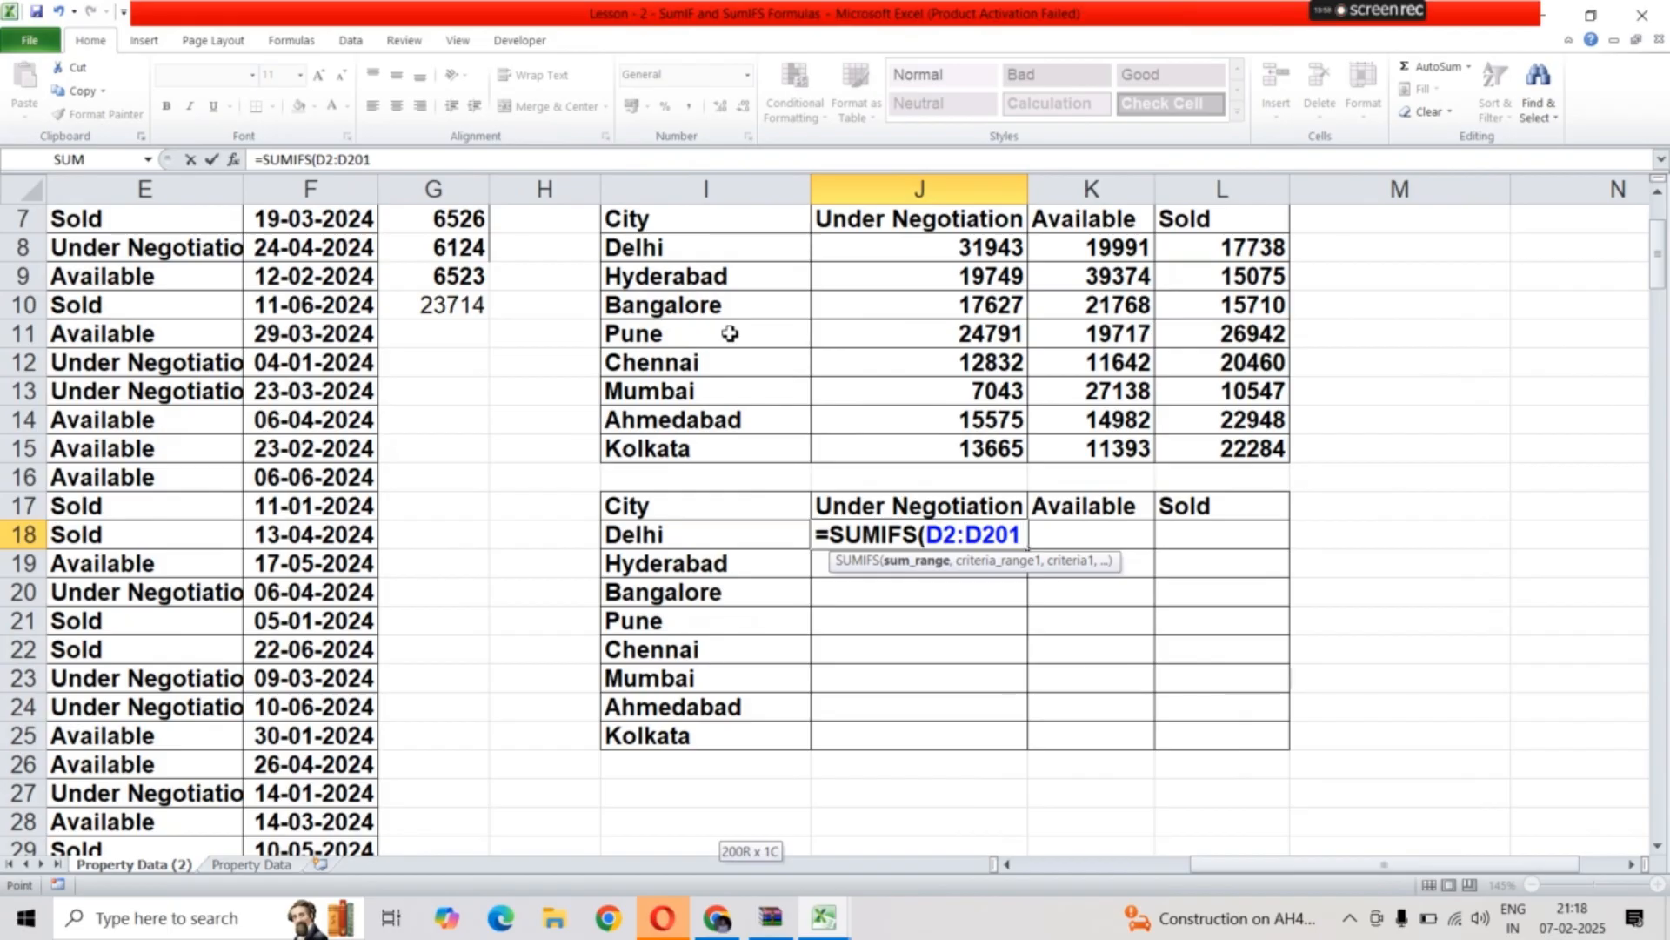
pyautogui.press('F4')
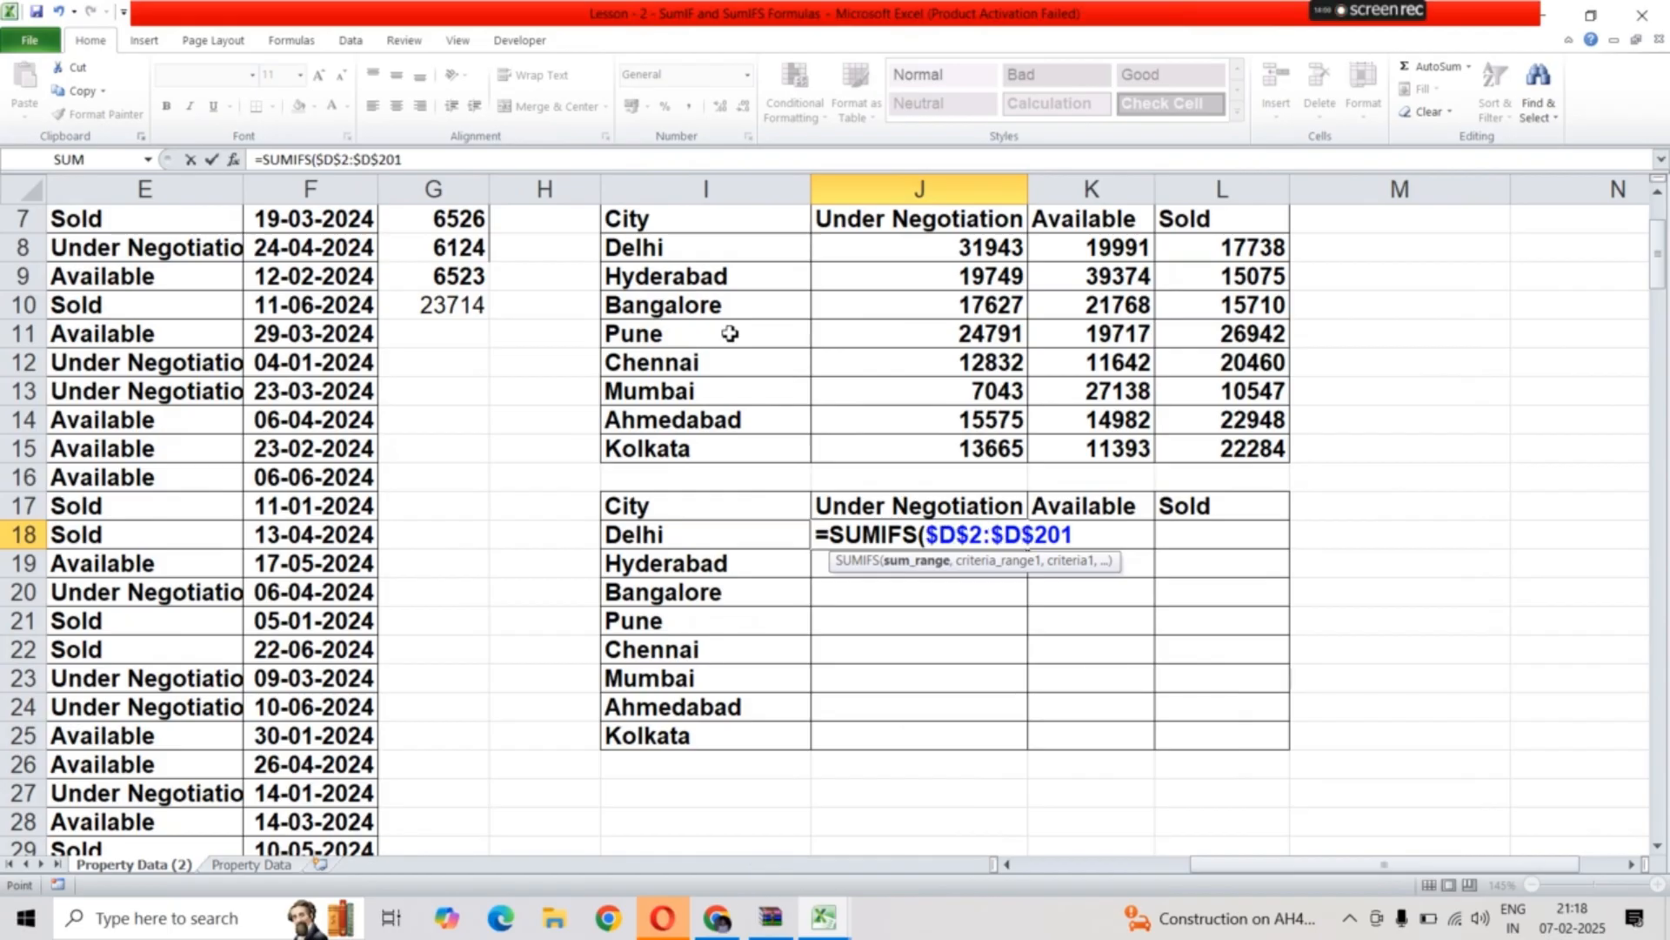
pyautogui.write(',')
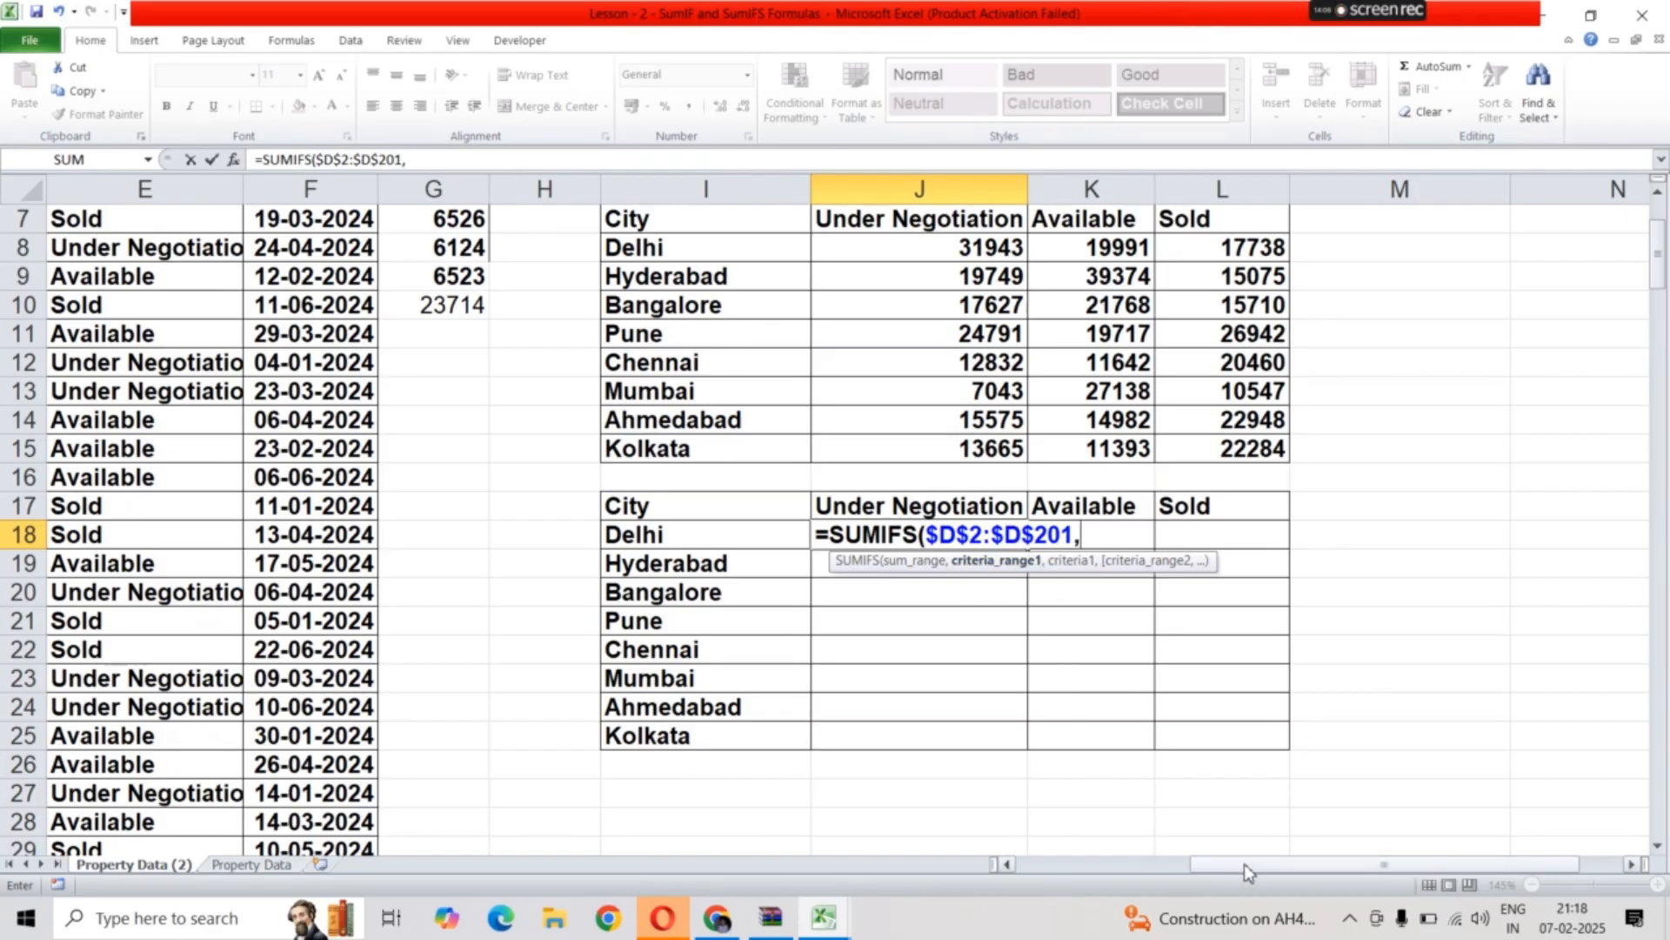
# Add the City column data as the first criteria range, locked as $A$2:$A$201
pyautogui.moveTo(1245, 863); pyautogui.dragTo(1079, 879)
pyautogui.scroll(2, 107, 250)
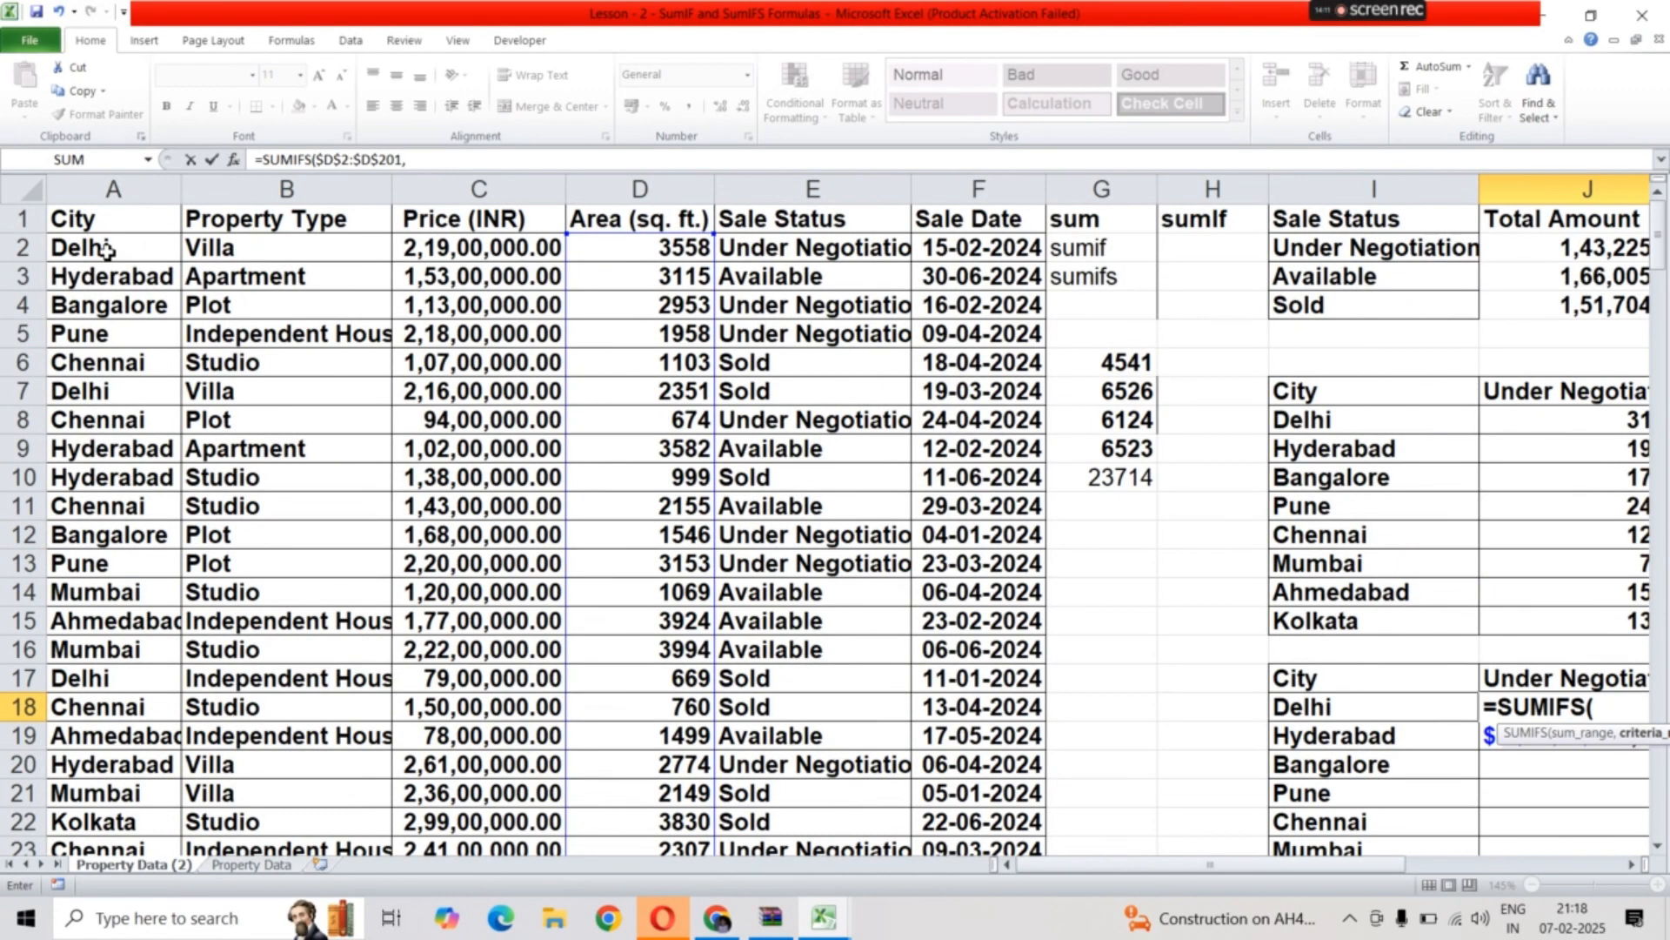
pyautogui.click(106, 250)
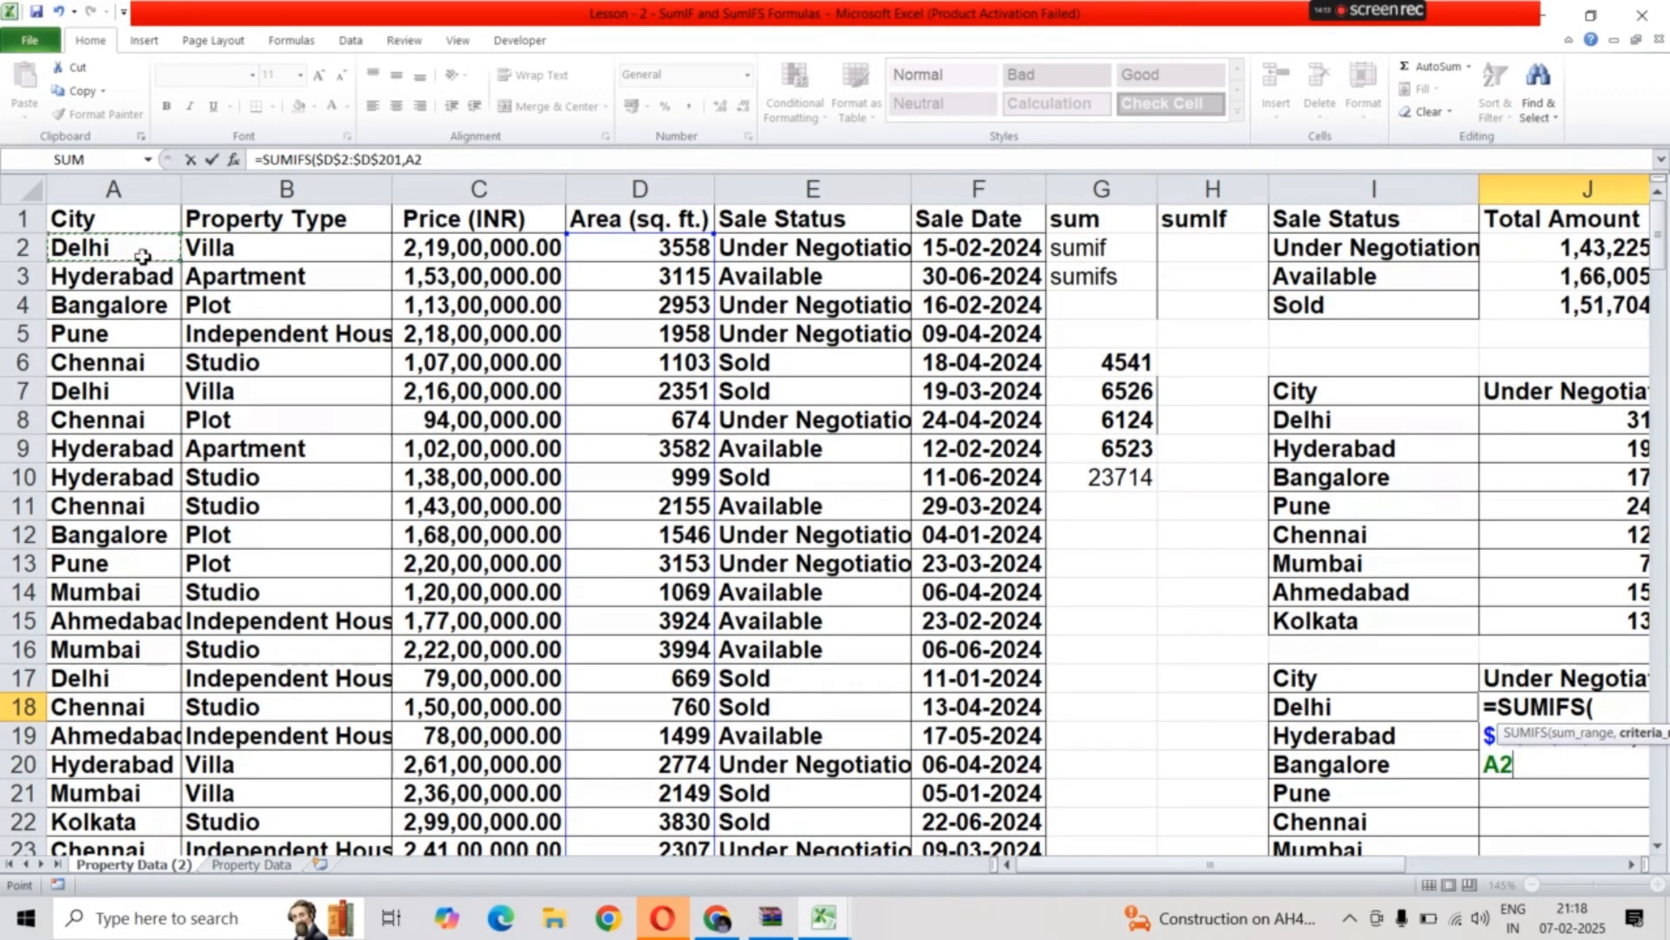
pyautogui.hotkey('ctrl', 'shift', 'Down')
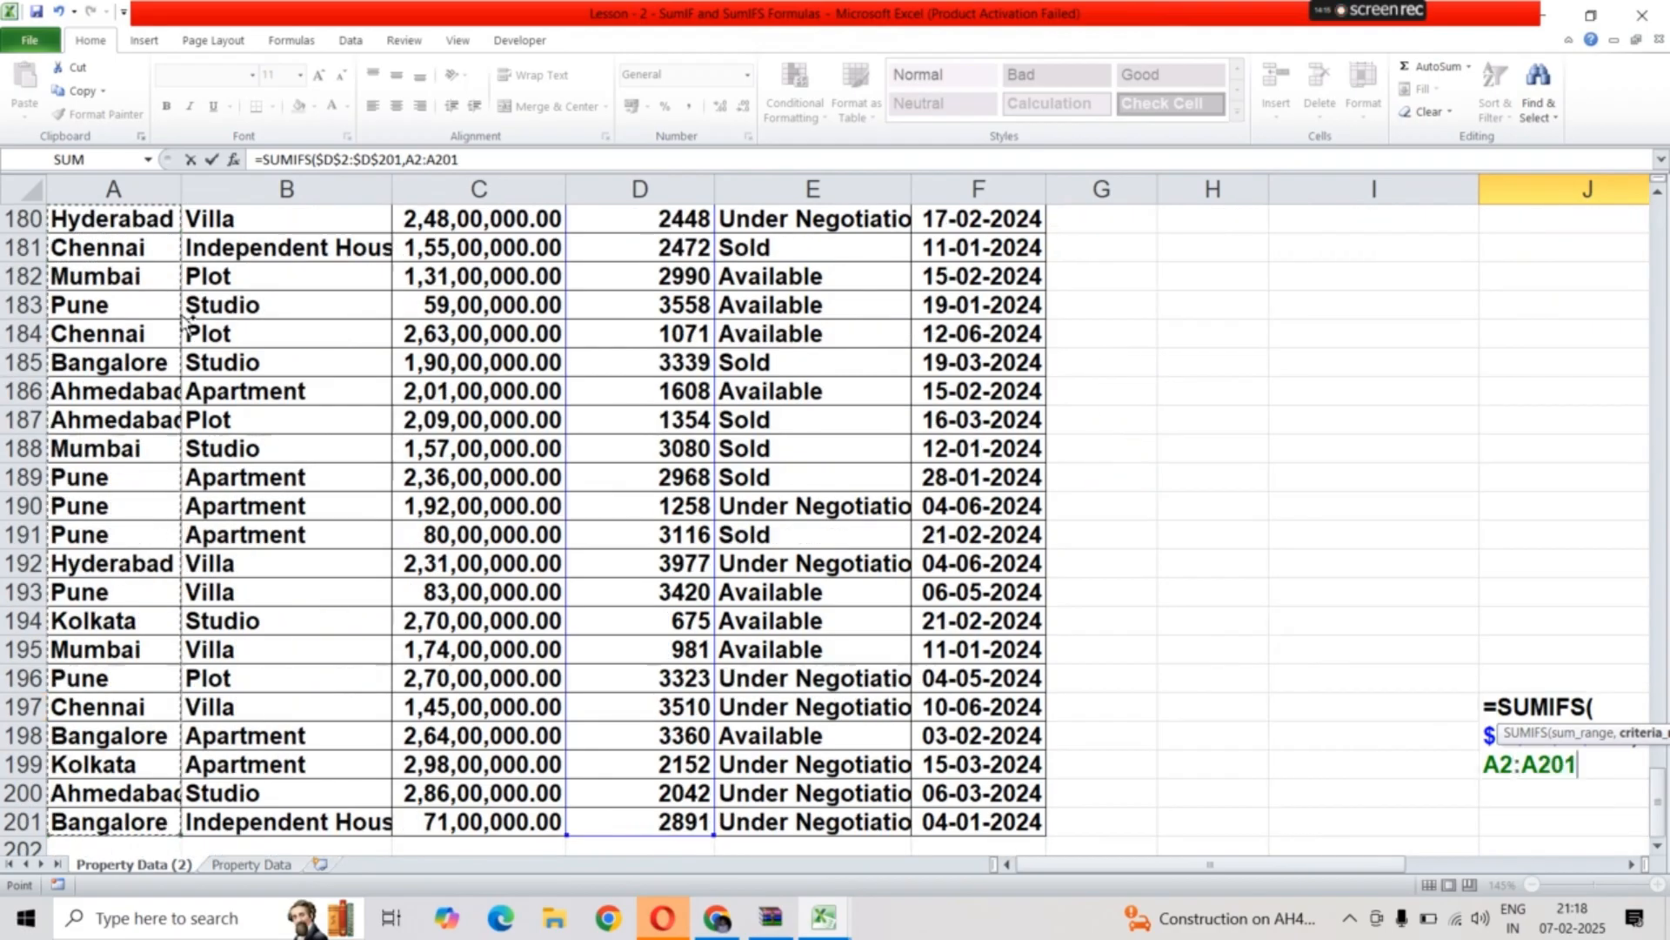
pyautogui.hotkey('ctrl', 'BackSpace')
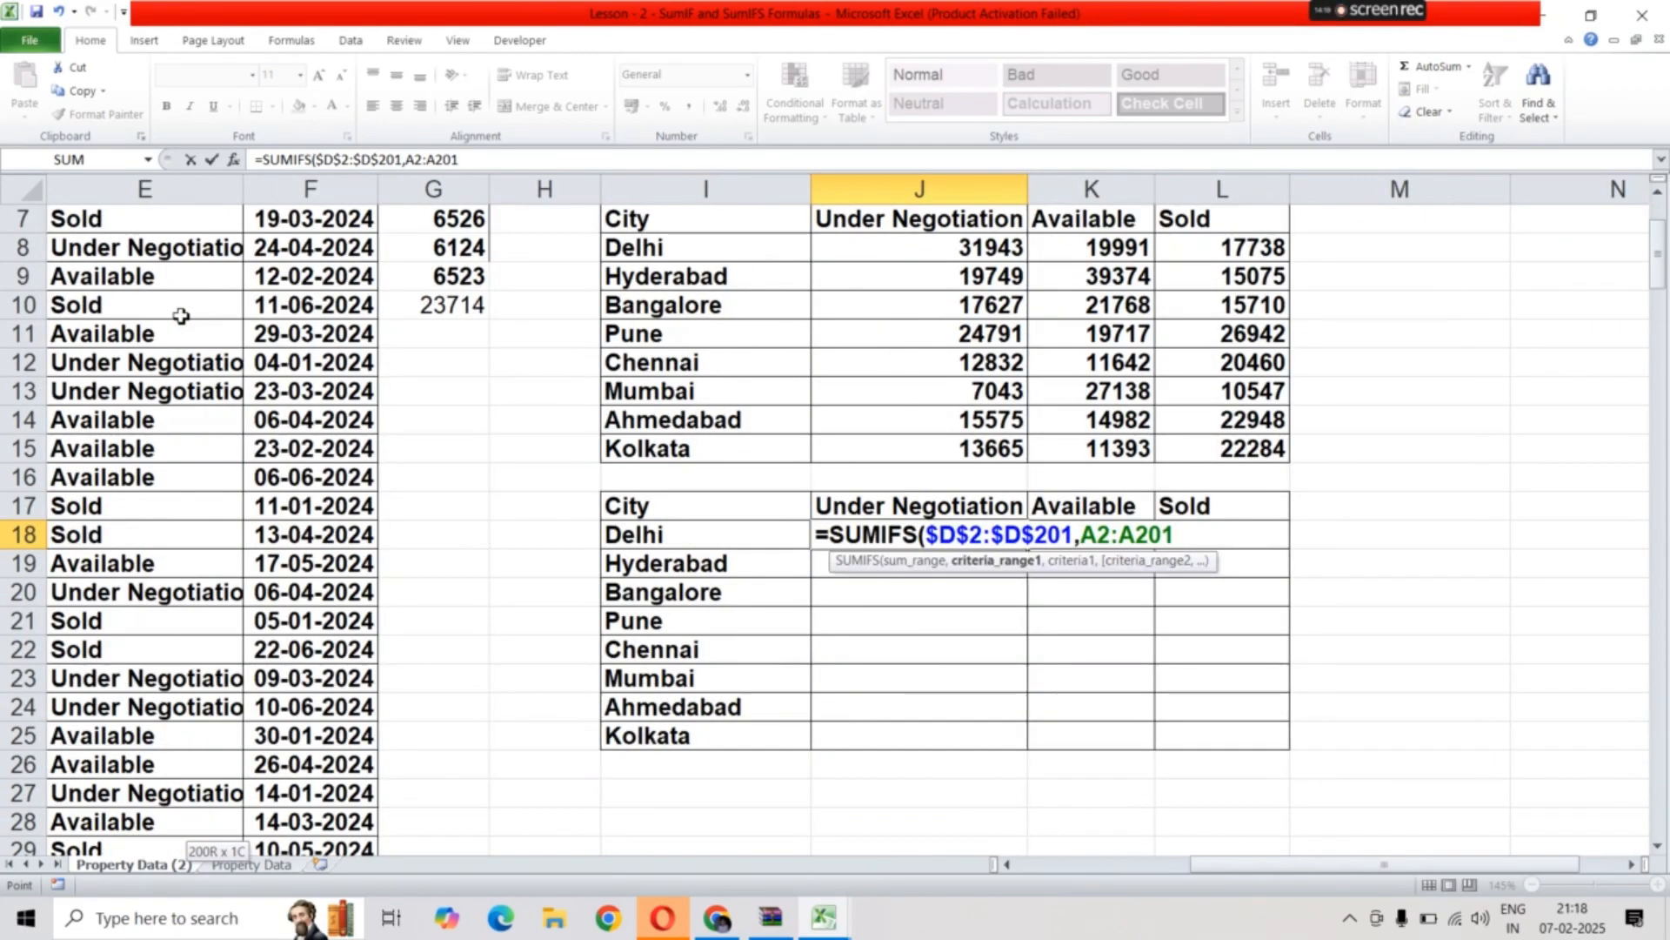
pyautogui.press('F4')
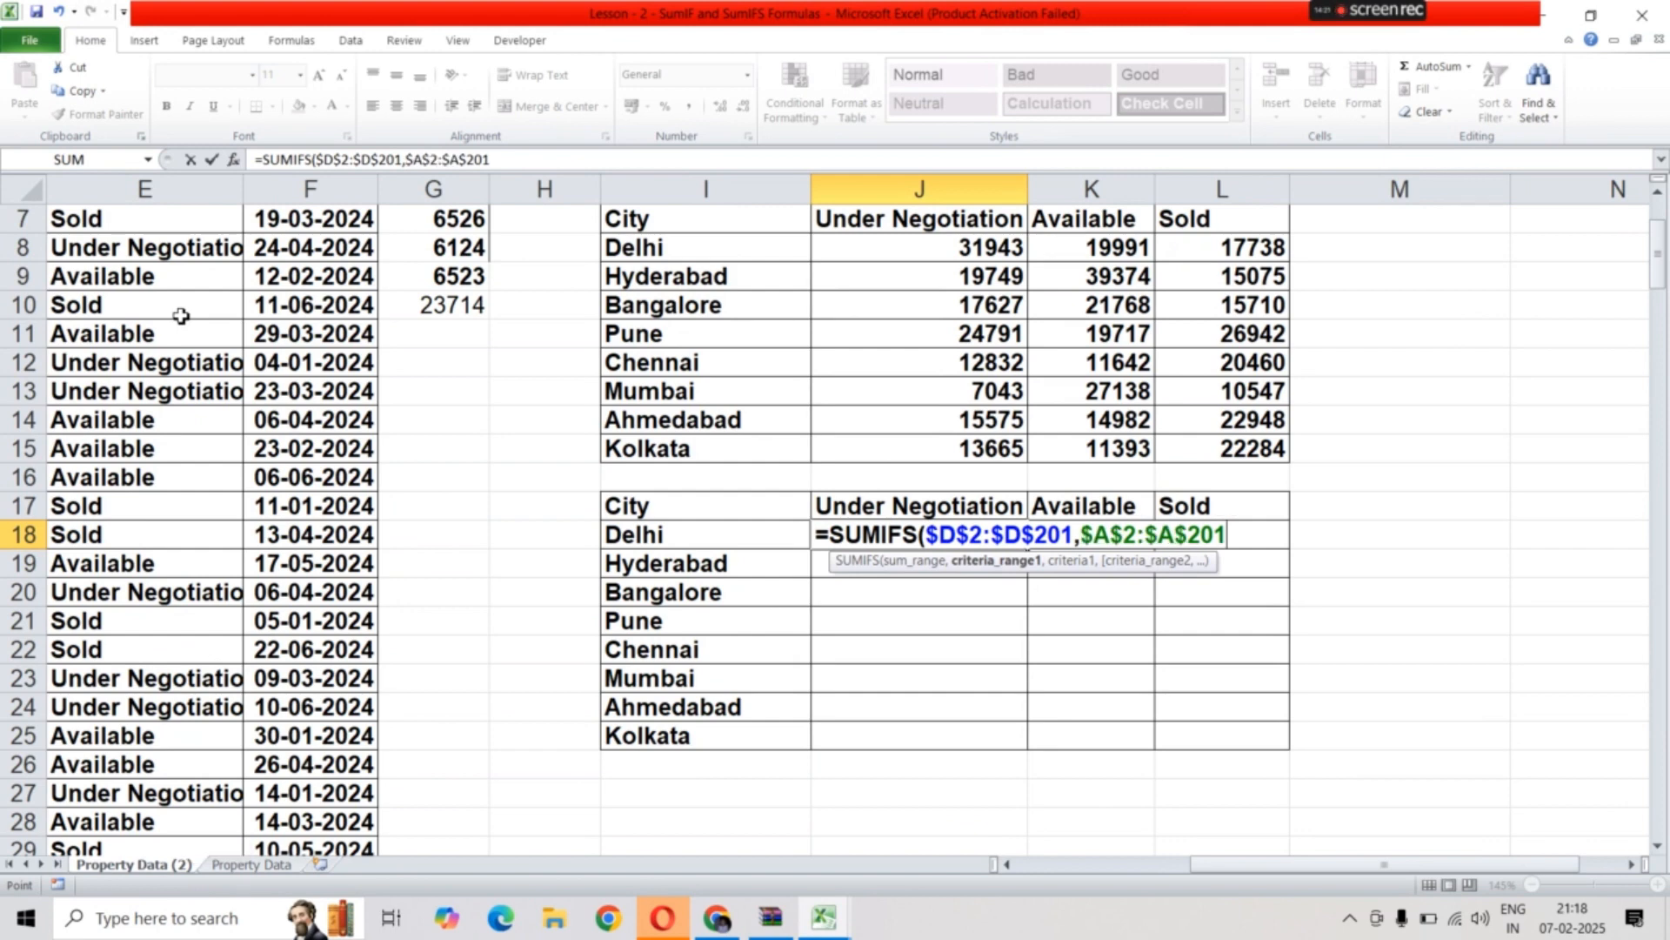
pyautogui.write(',')
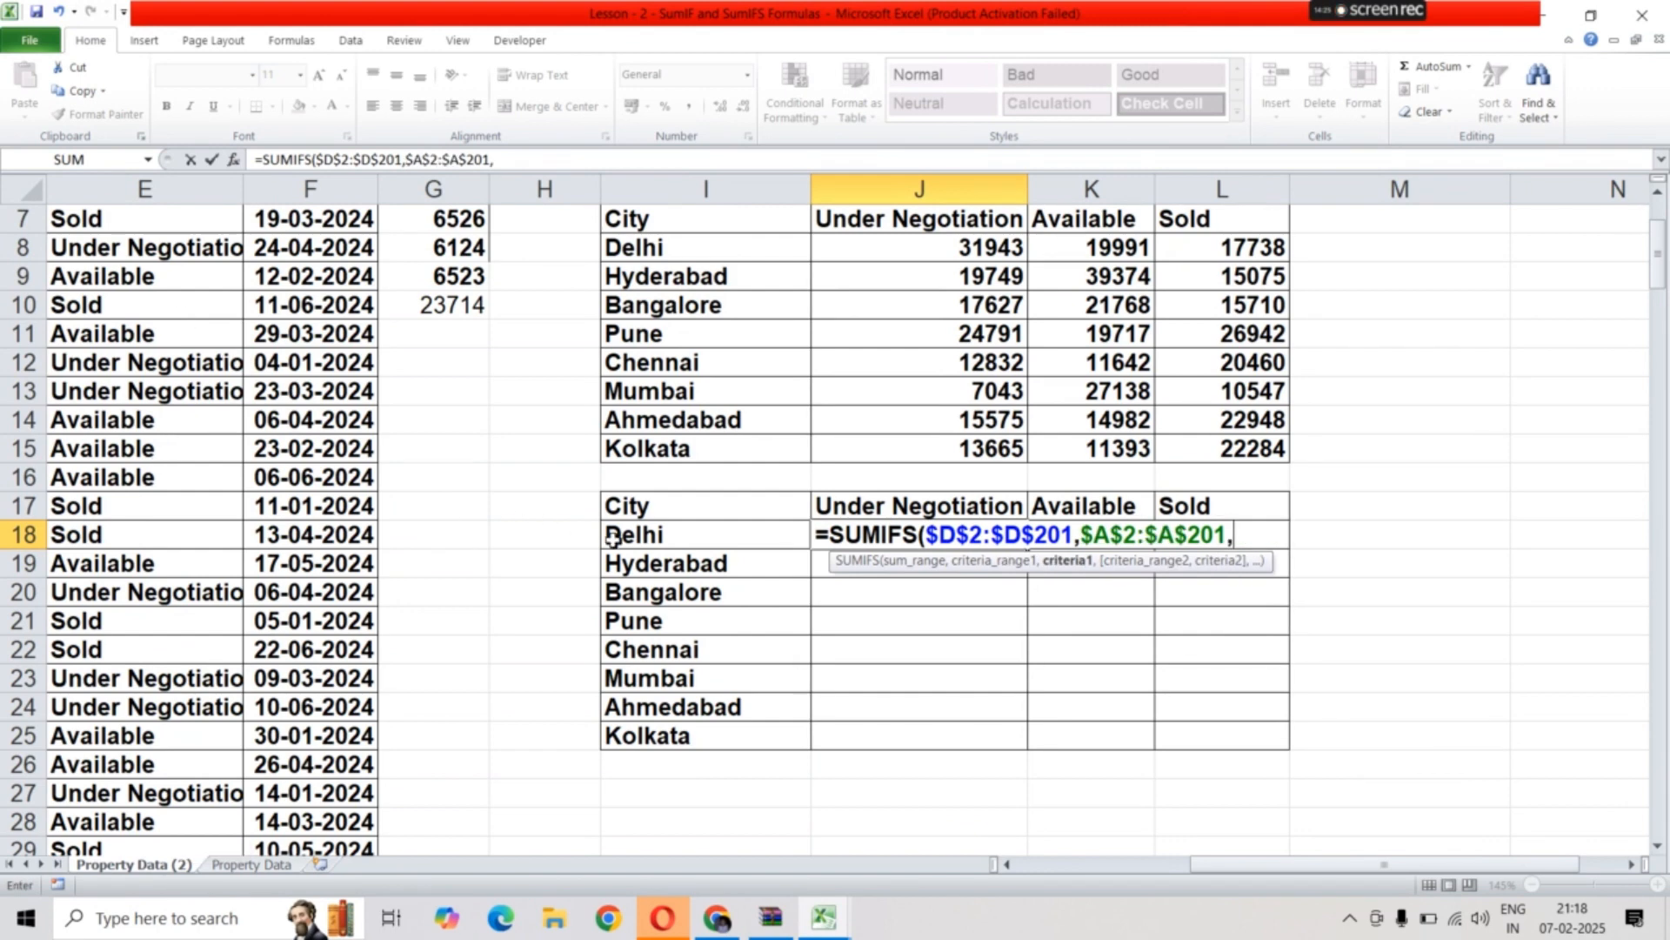
# Use the Delhi cell as the first criterion with only its column locked, as $I18
pyautogui.click(661, 540)
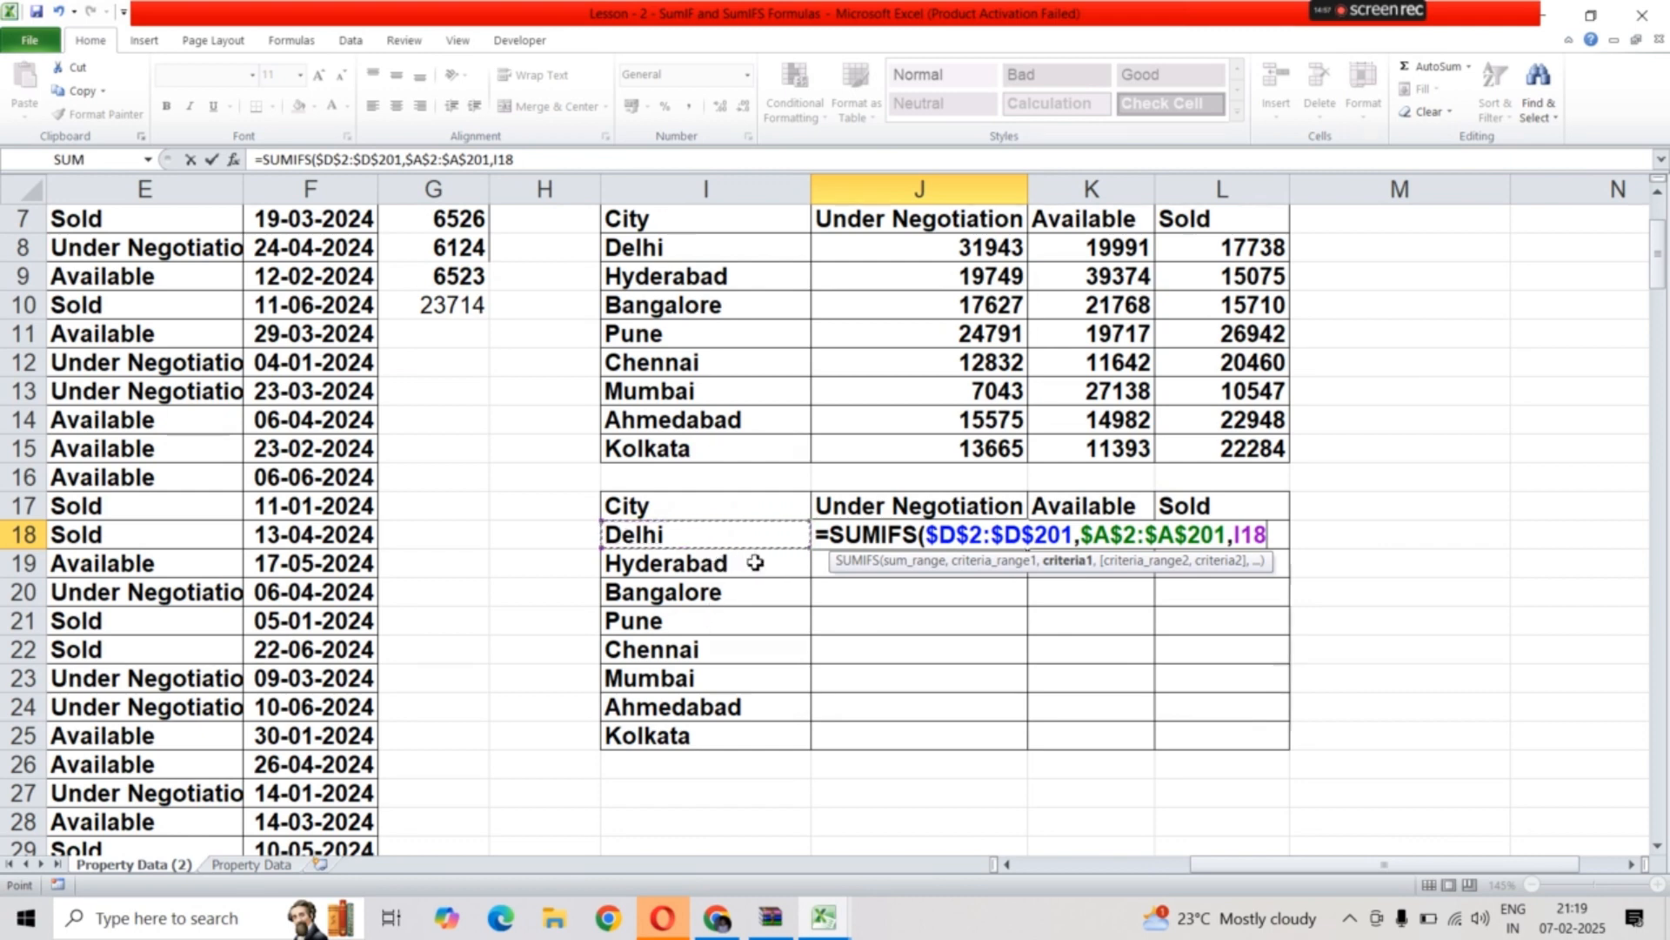
pyautogui.press('F4')
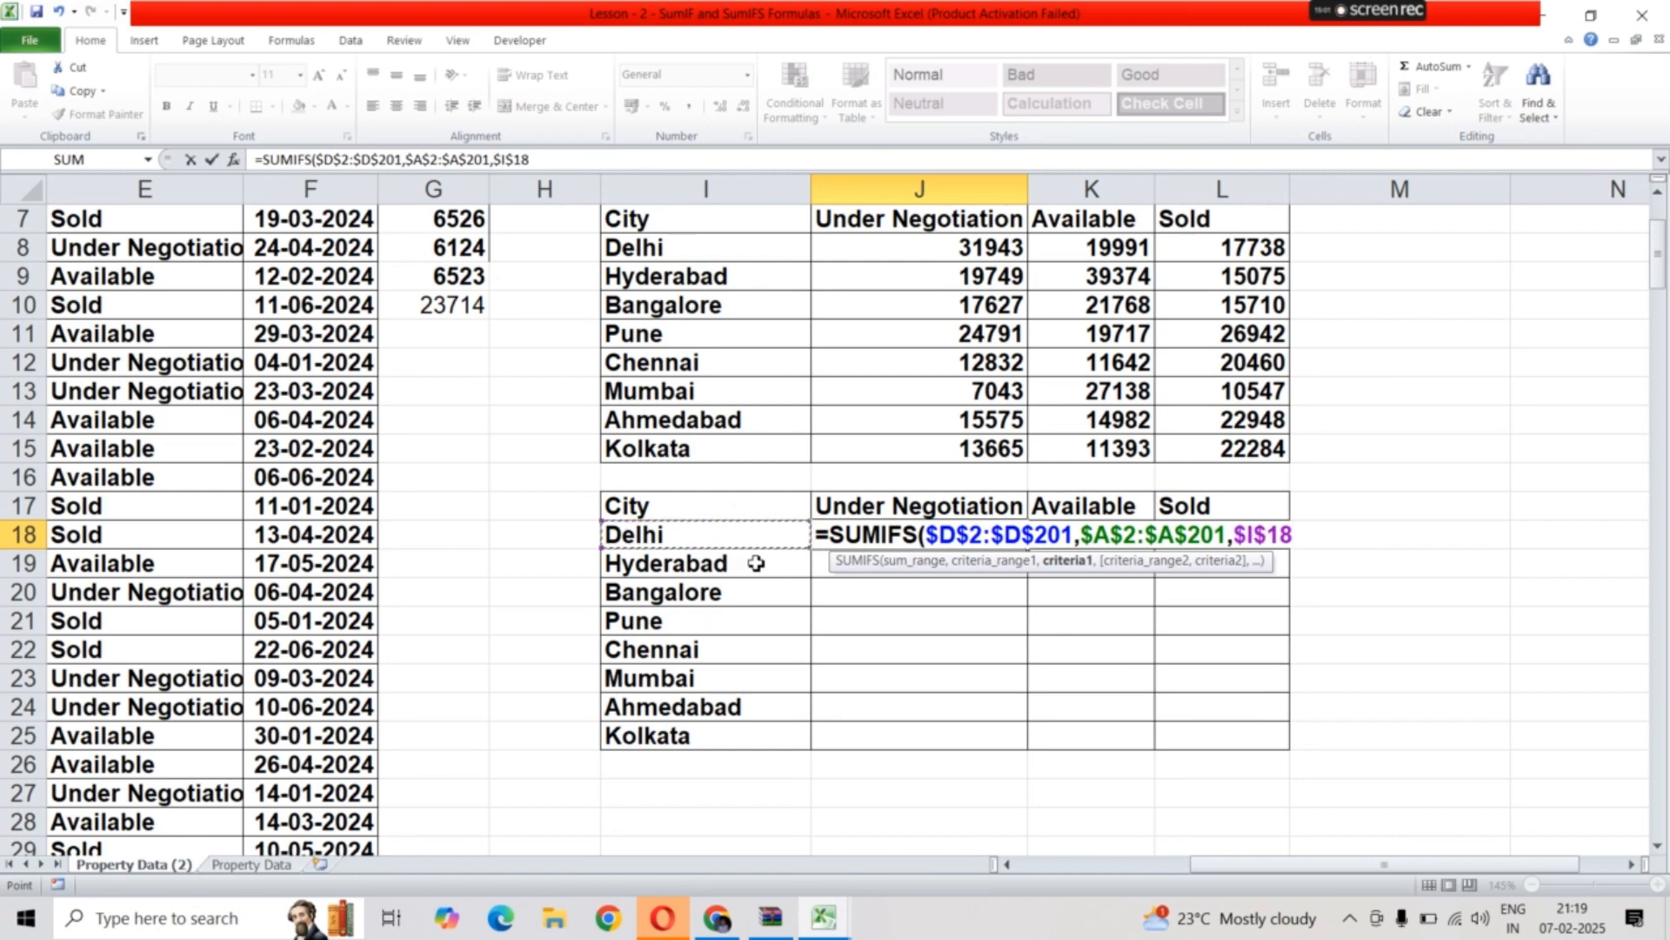
pyautogui.press('F4')
pyautogui.write(',')
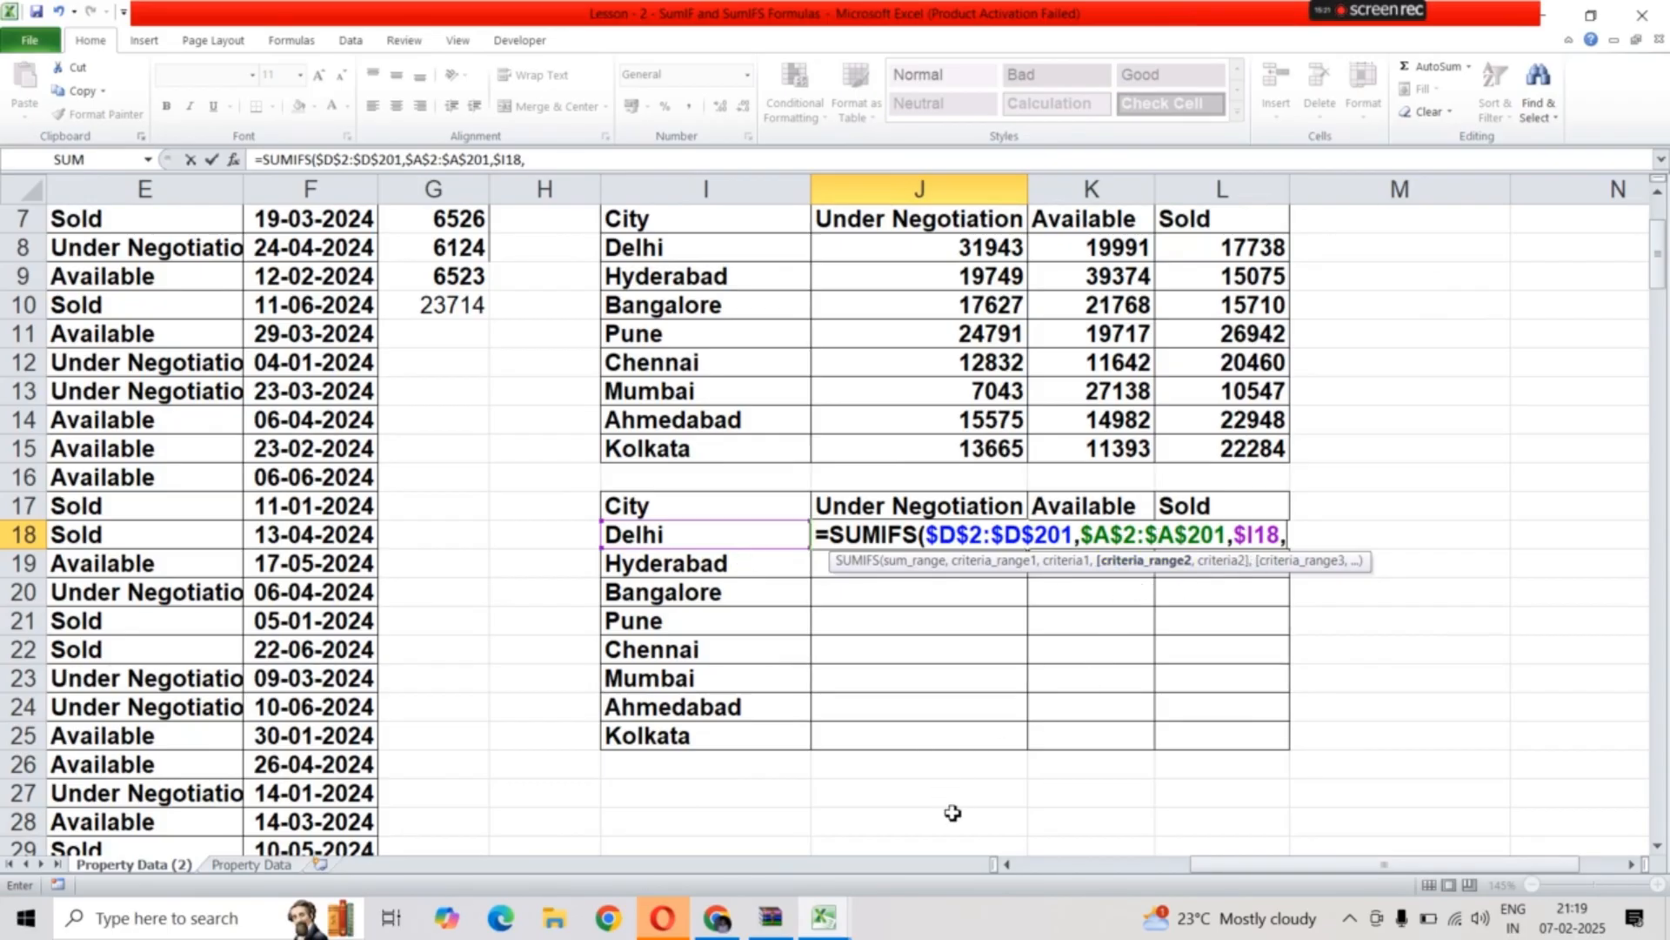
# Add the Sale Status column data as the second criteria range, locked as $E$2:$E$201
pyautogui.moveTo(1271, 864); pyautogui.dragTo(1228, 868)
pyautogui.scroll(2, 440, 570)
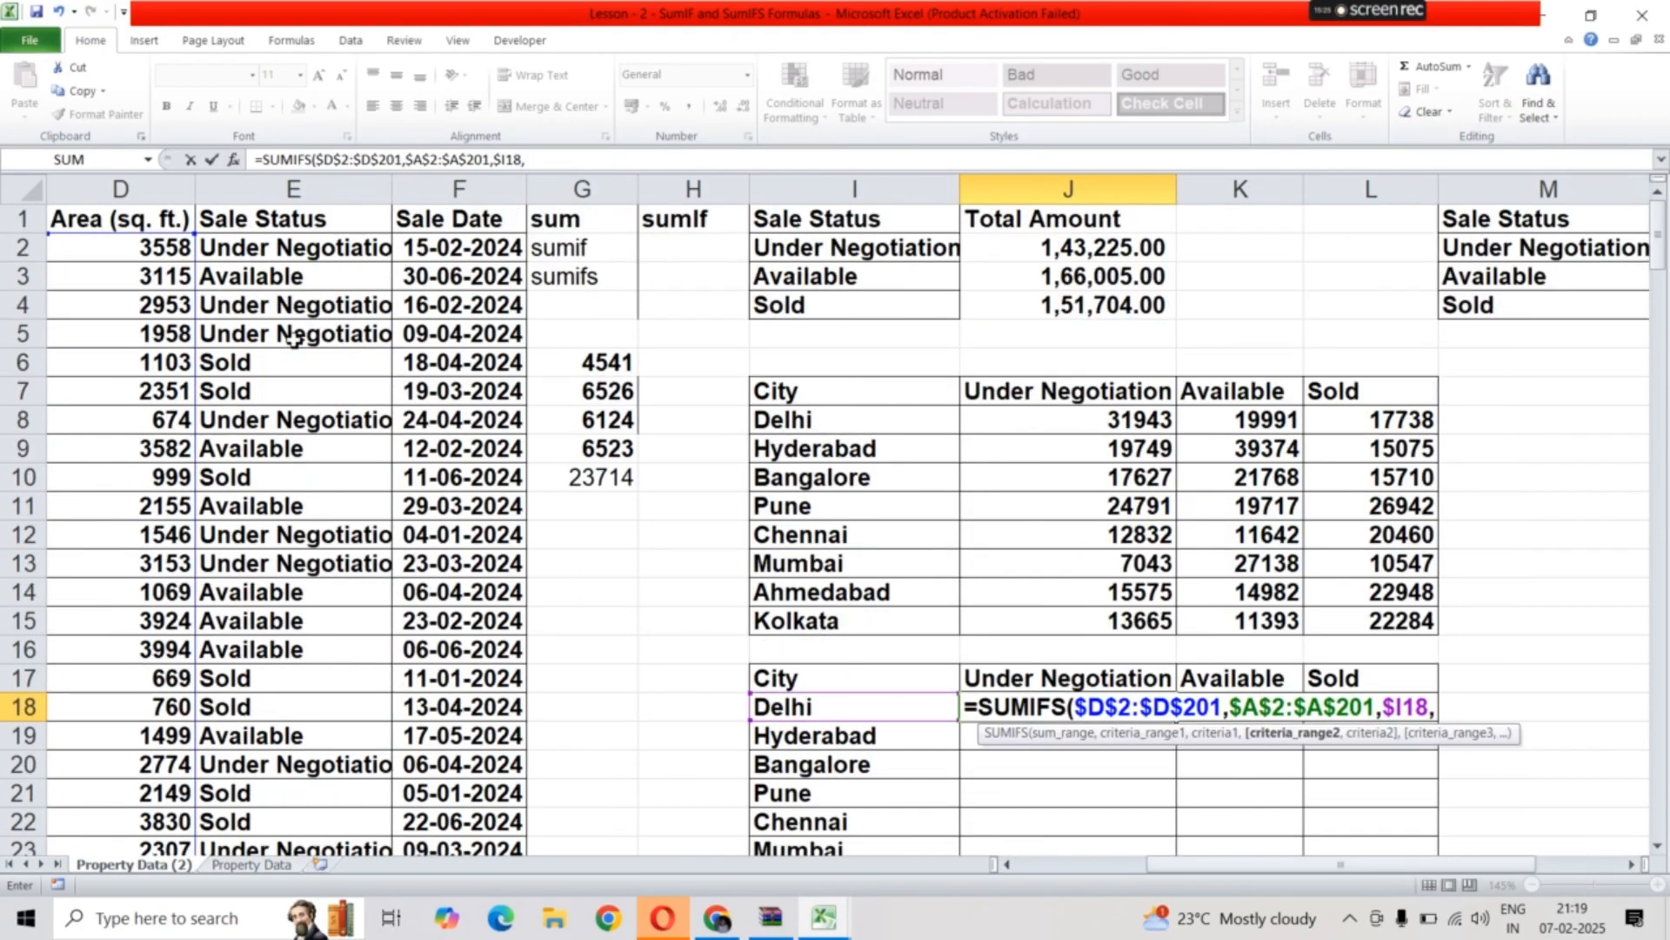
pyautogui.click(267, 252)
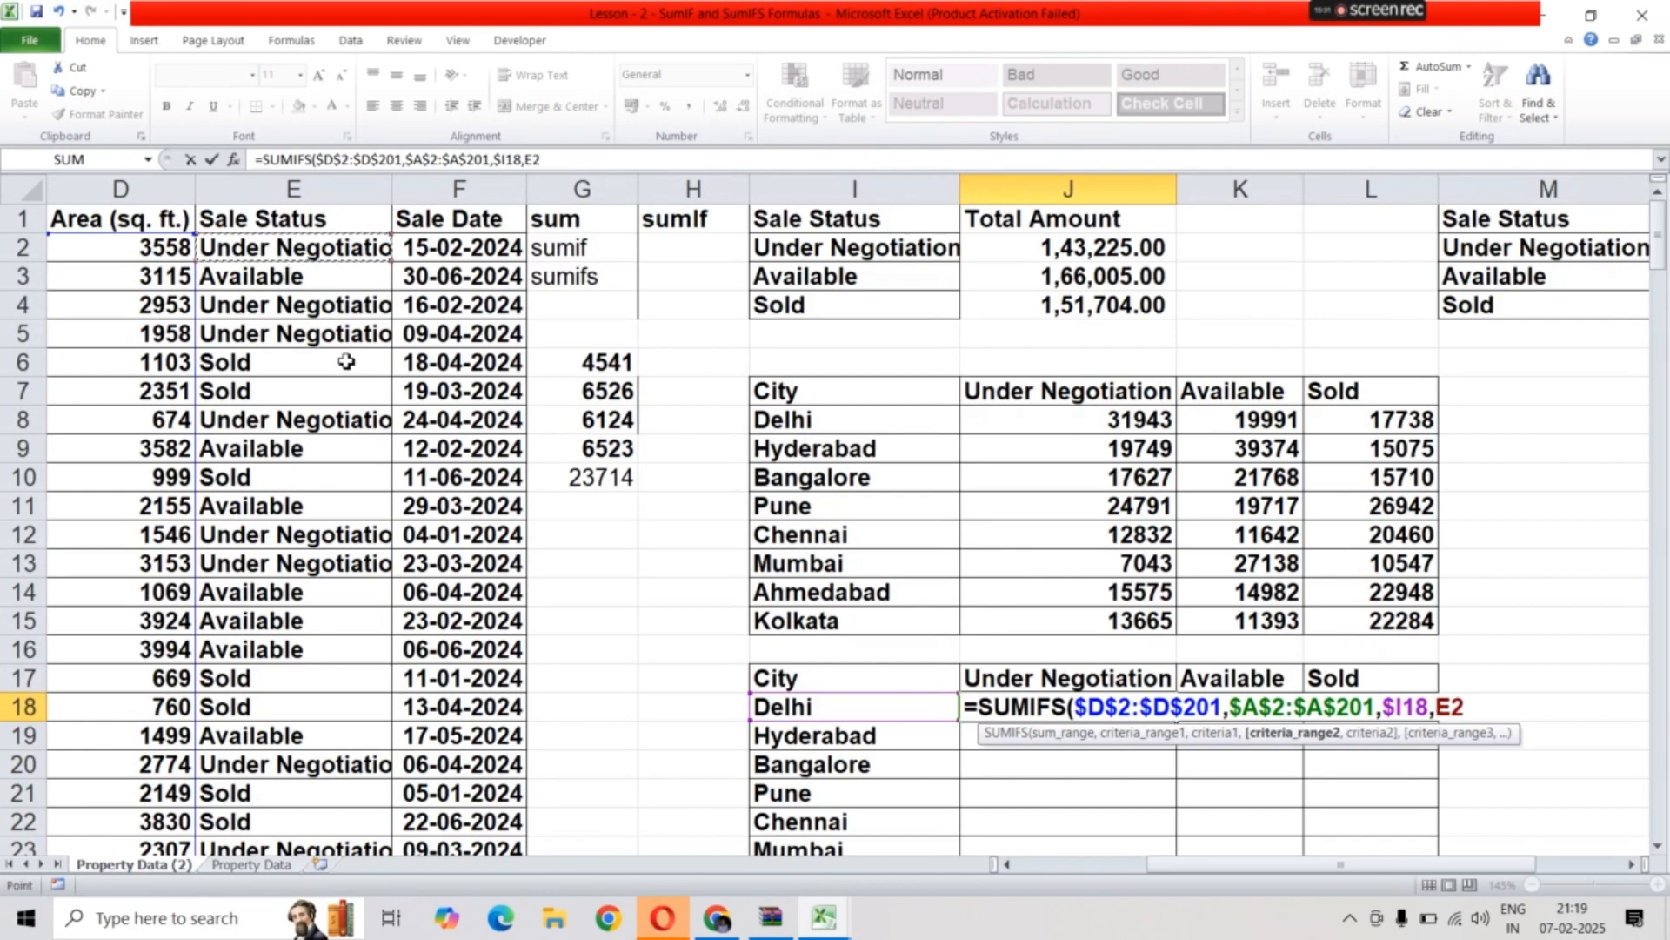
pyautogui.hotkey('ctrl', 'shift', 'Down')
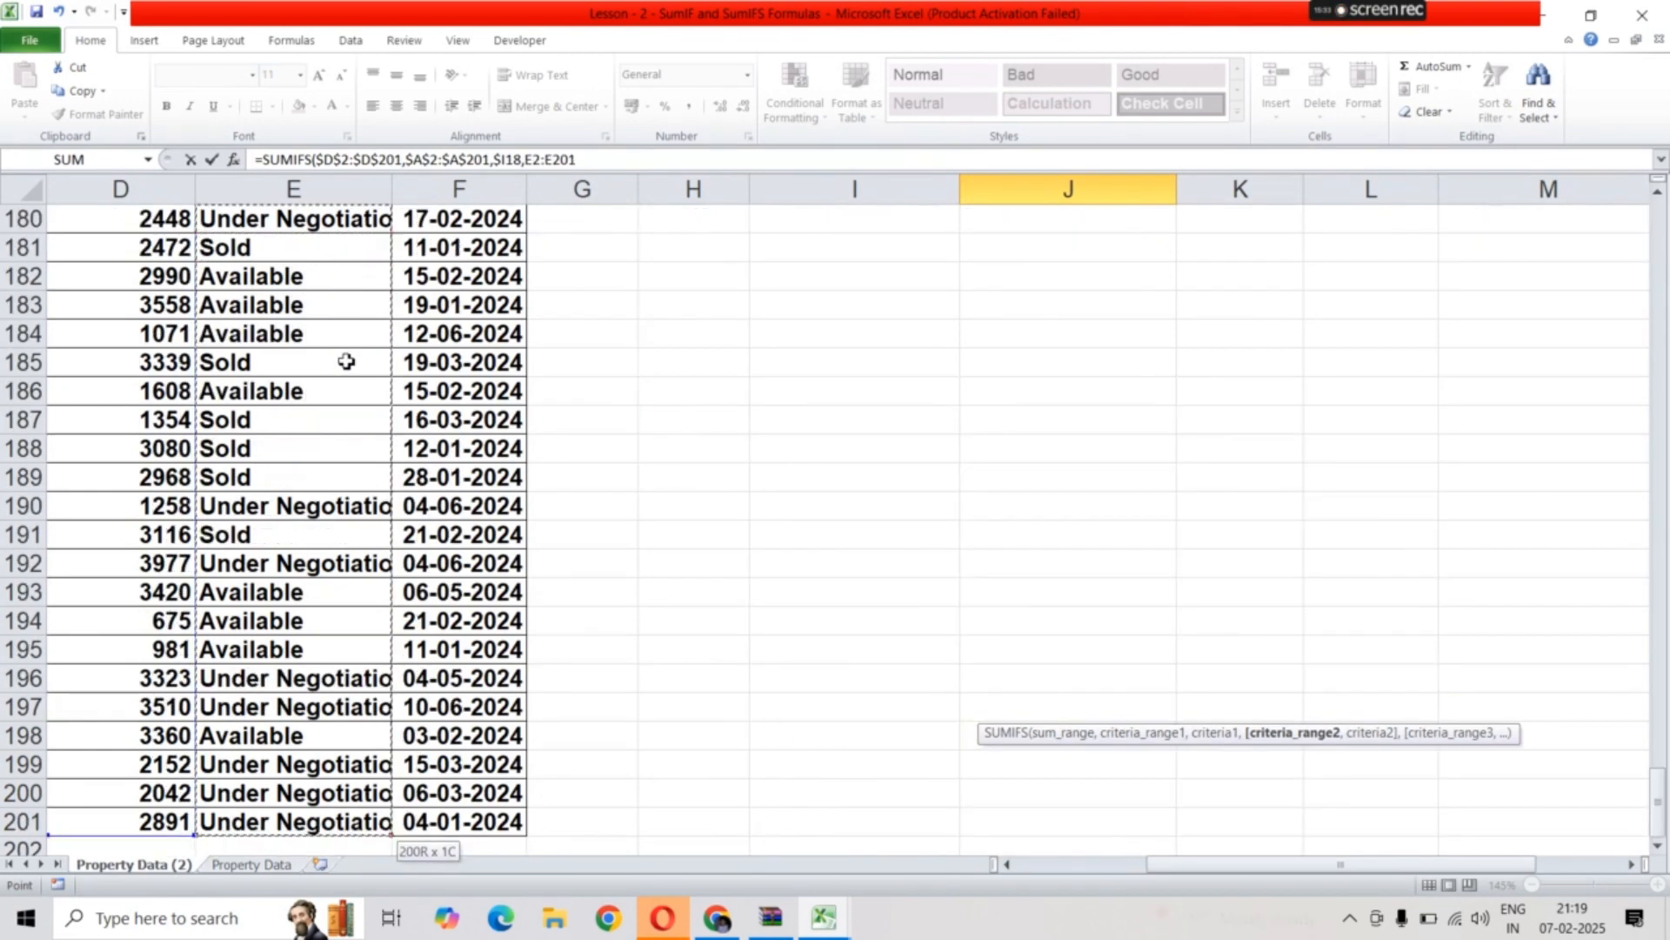
pyautogui.hotkey('ctrl', 'BackSpace')
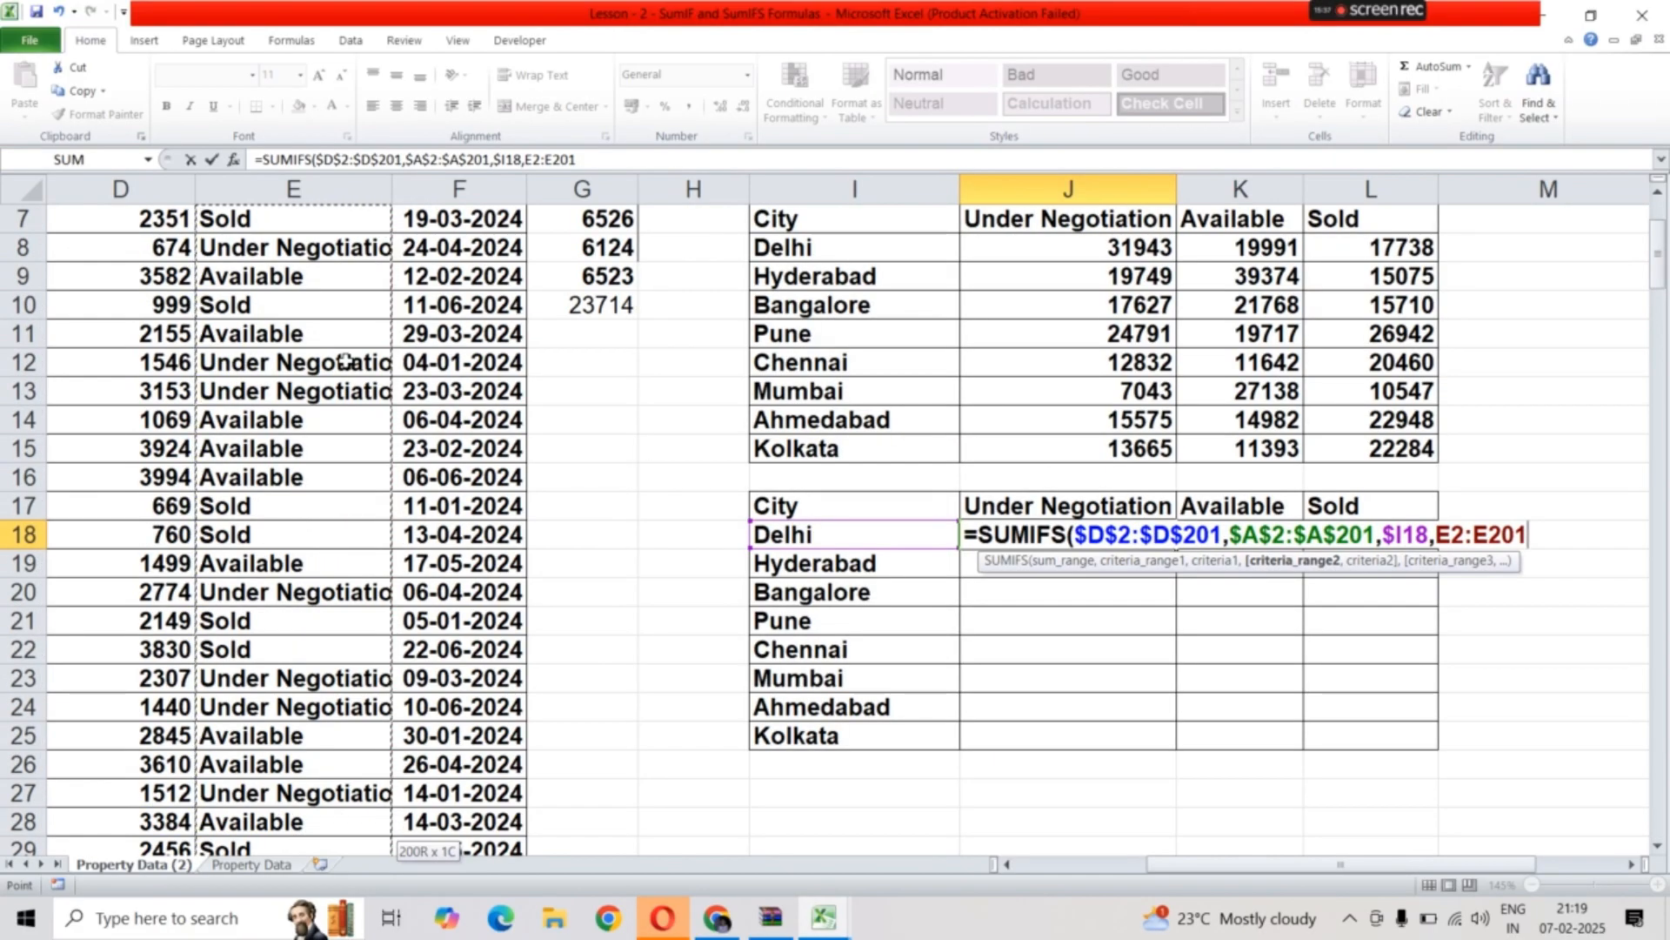
pyautogui.press('F4')
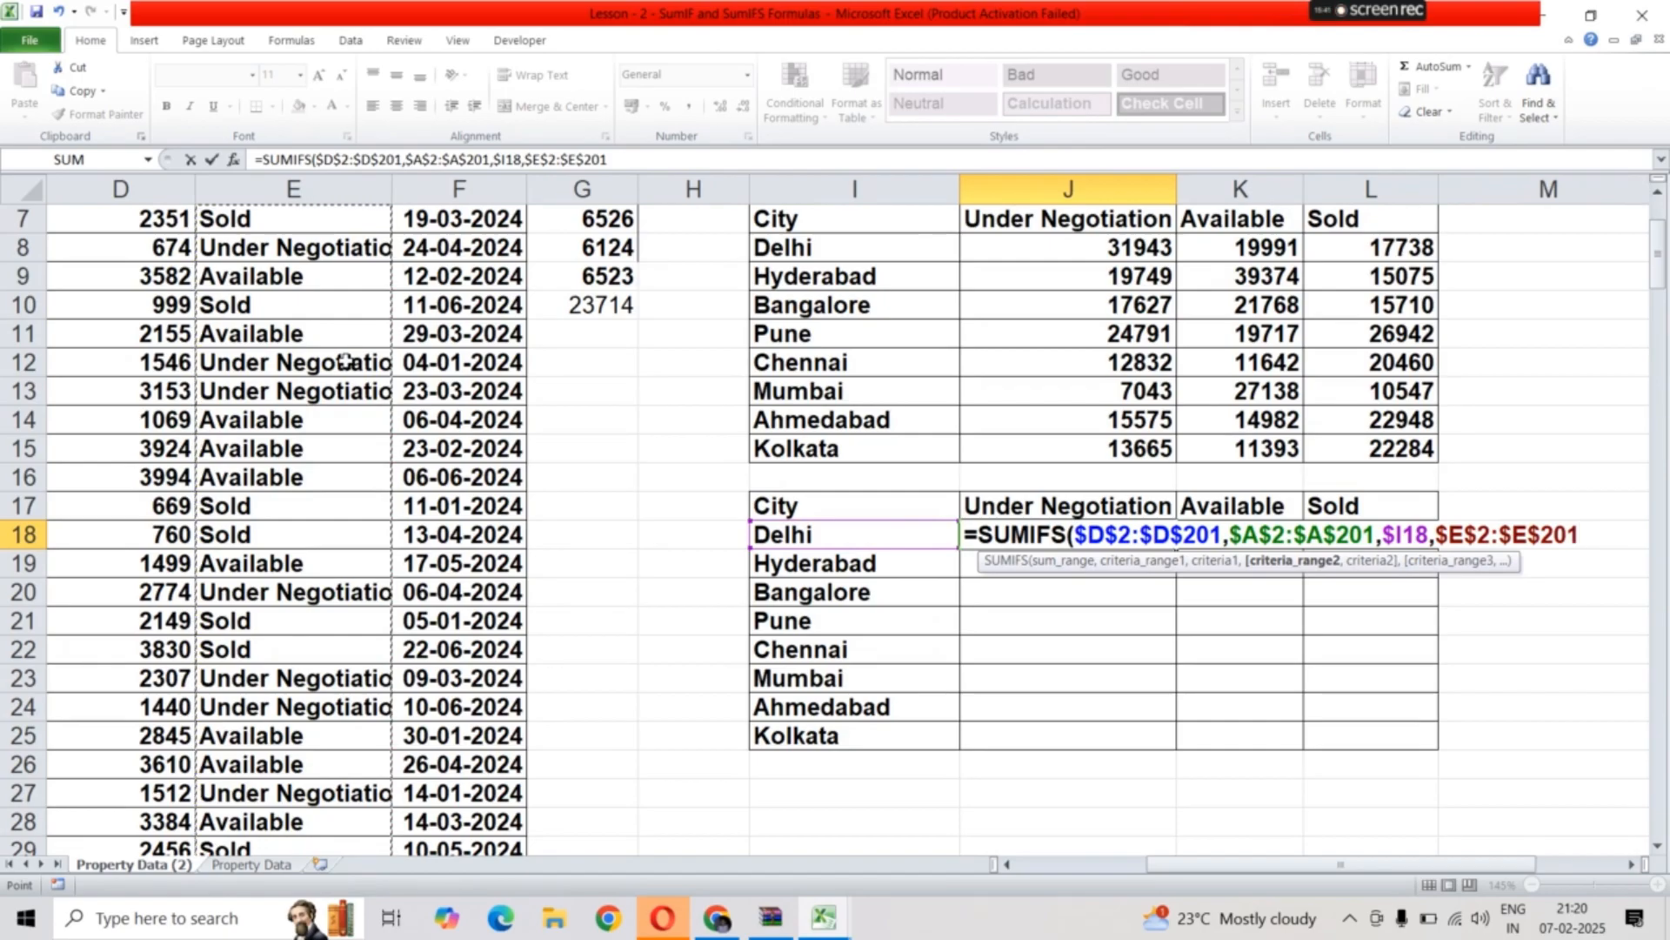
pyautogui.write(',')
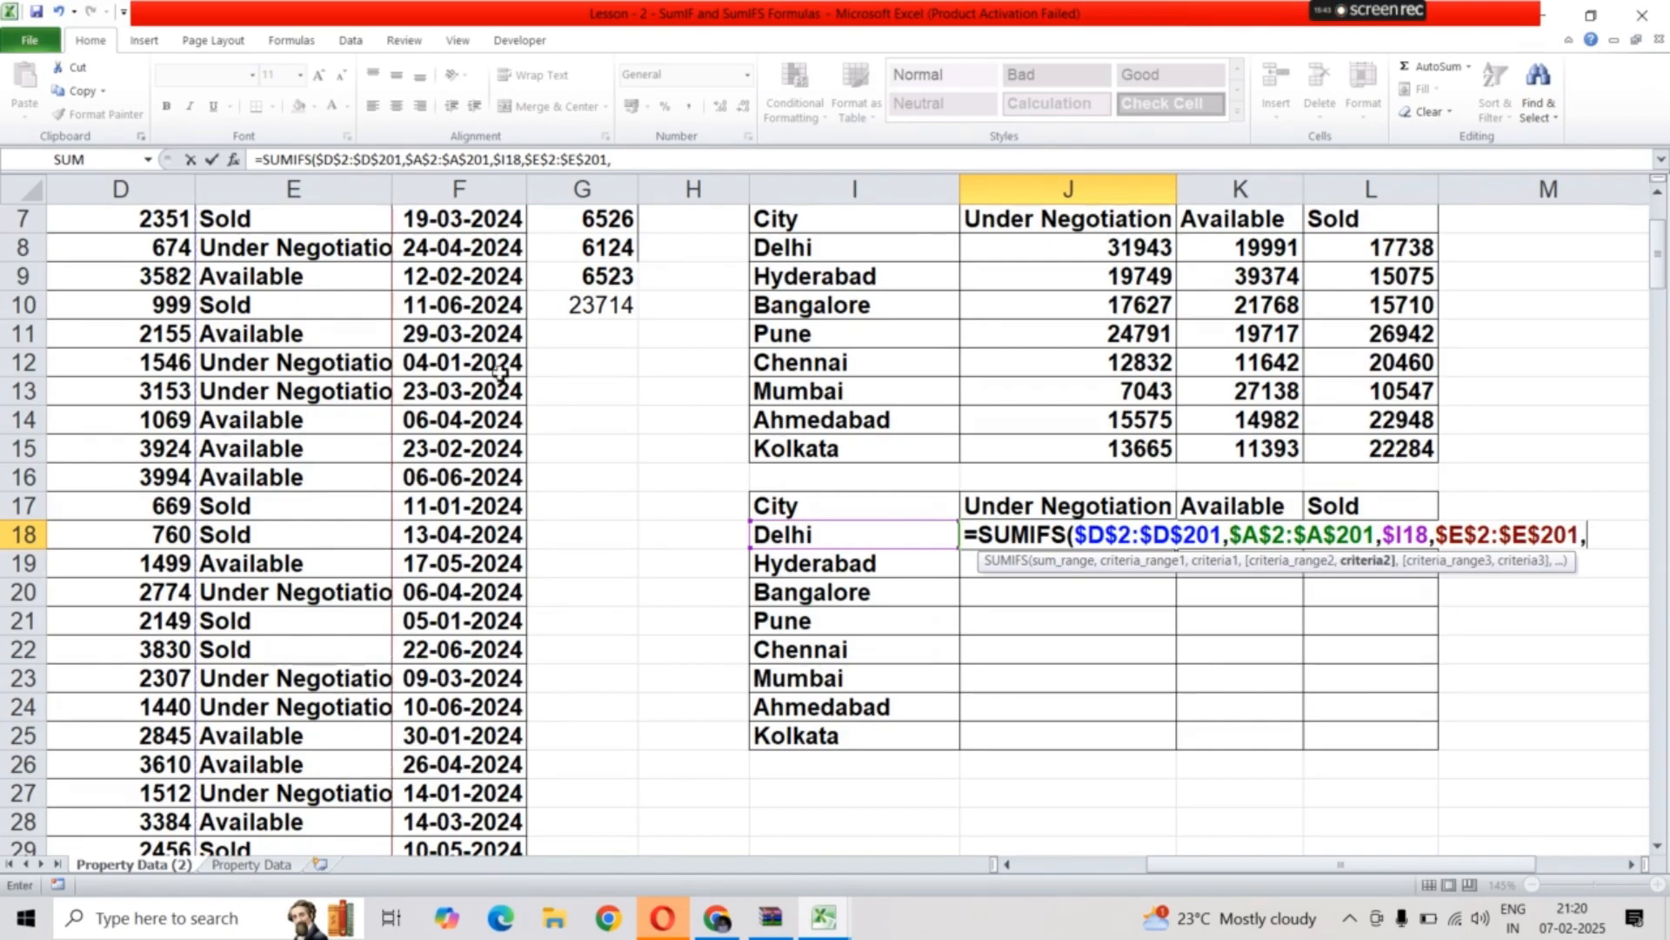
# Use the Under Negotiation header as the second criterion with its row locked, as J$17, and complete the formula
pyautogui.click(1042, 503)
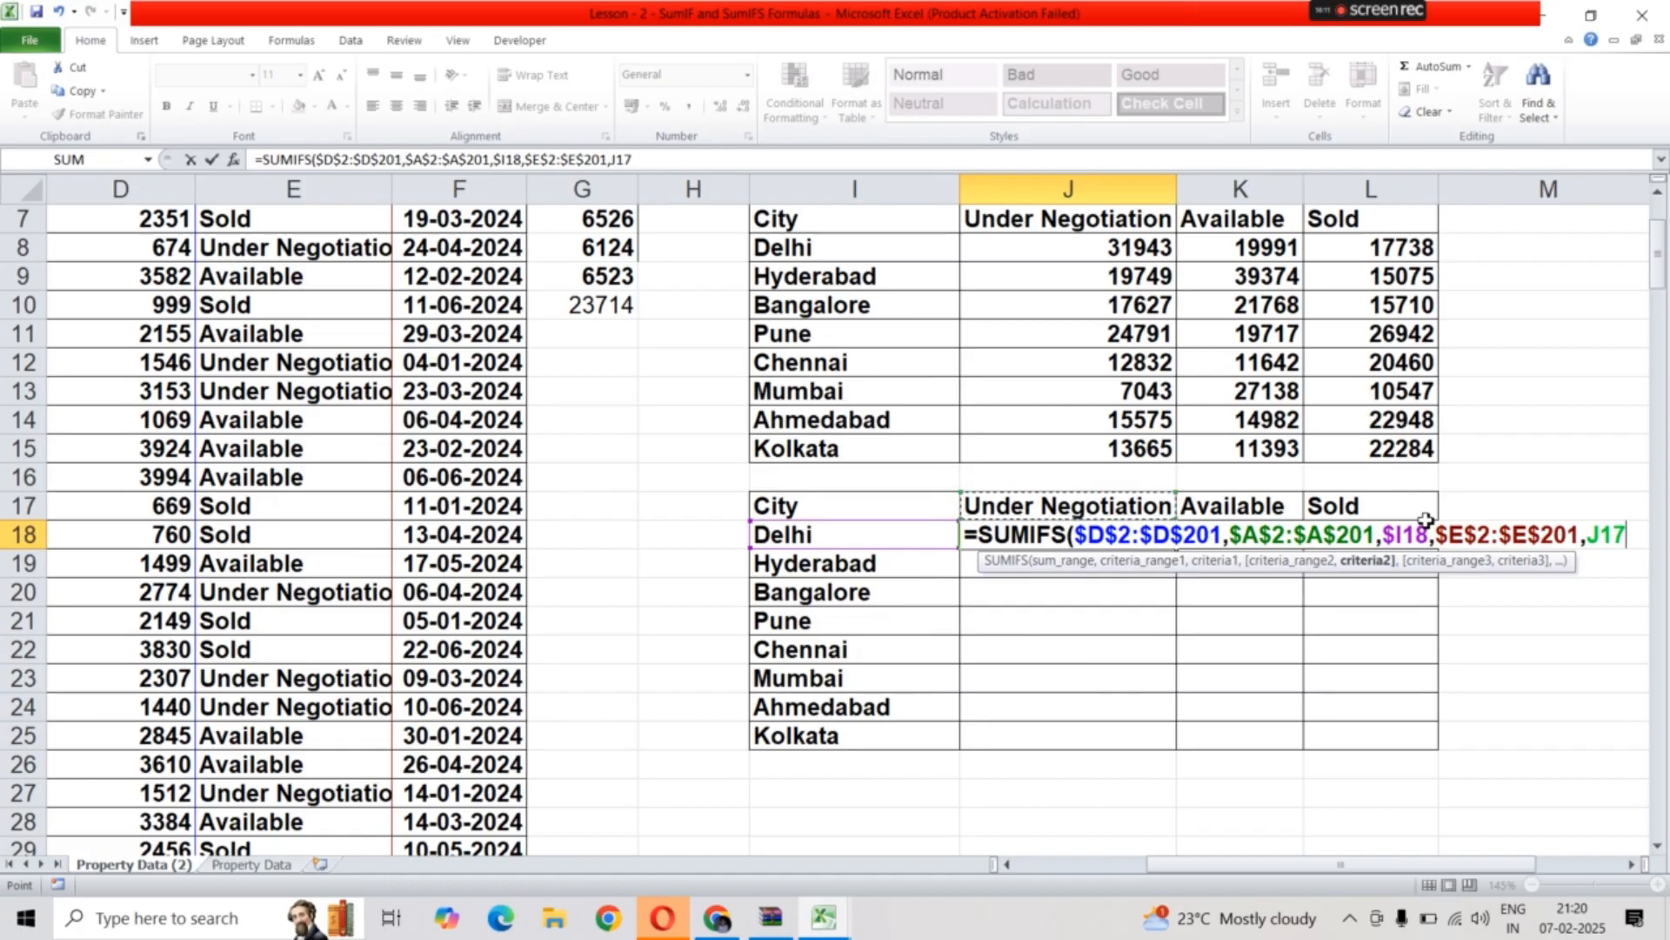
pyautogui.press('F4')
pyautogui.press('F4')
pyautogui.press('Return')
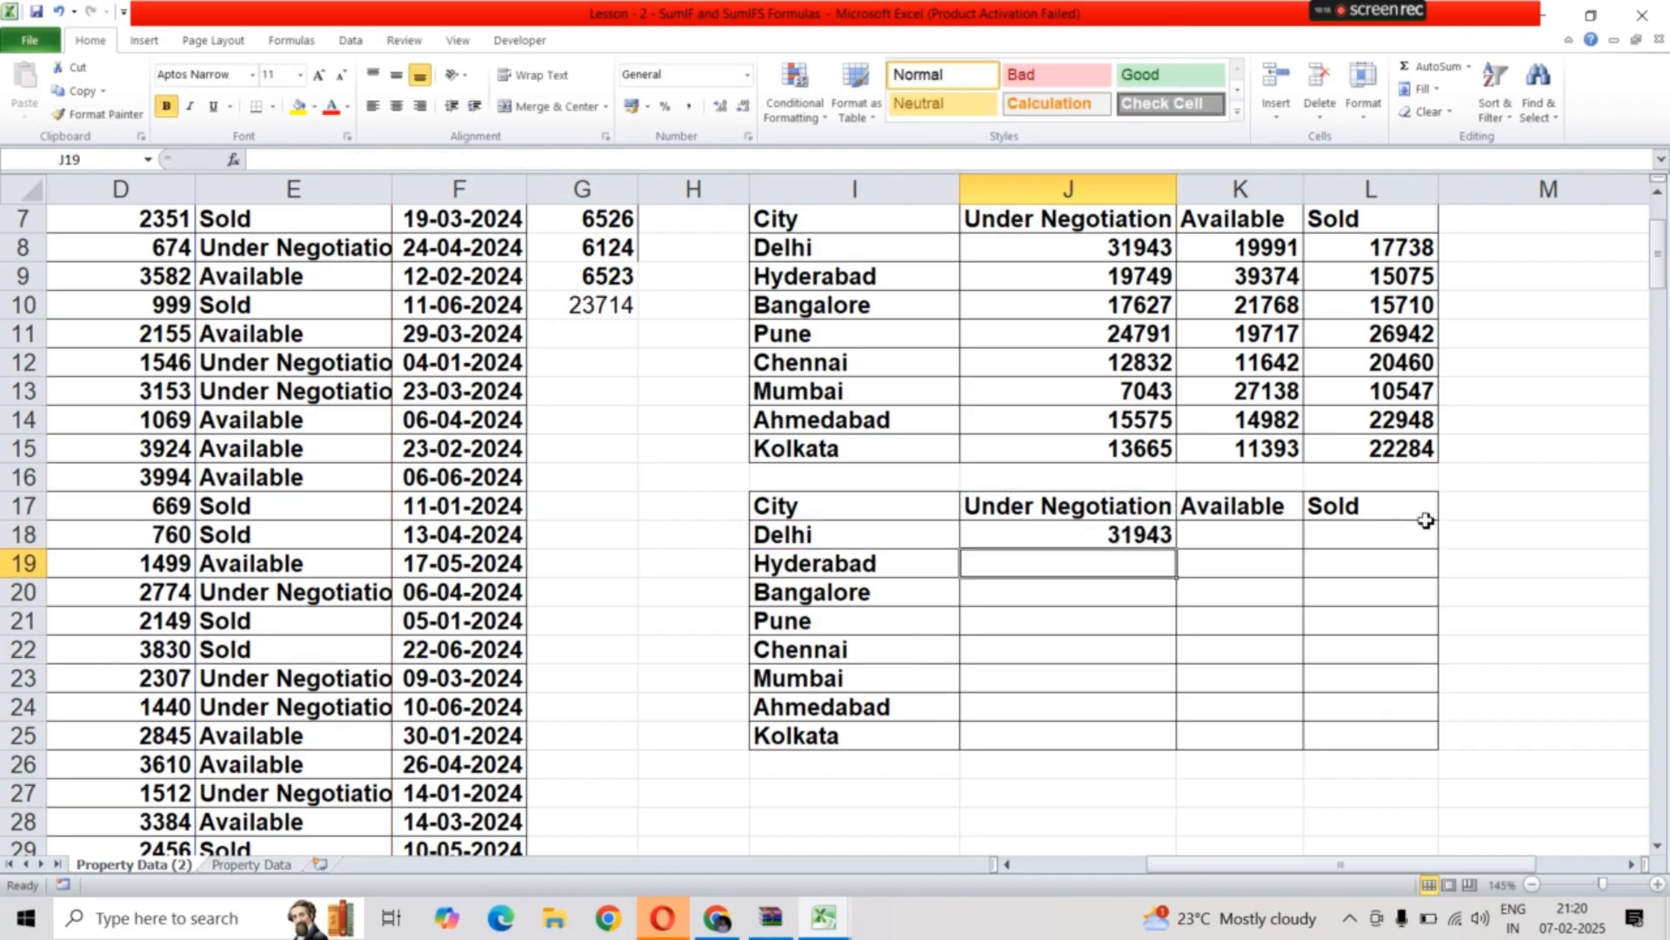
# Fill the J18 formula through J18:L25 for all cities and sale statuses, and apply the Comma number style to the totals
pyautogui.click(1164, 535)
pyautogui.moveTo(1178, 551); pyautogui.dragTo(1174, 749)
pyautogui.click(1153, 527)
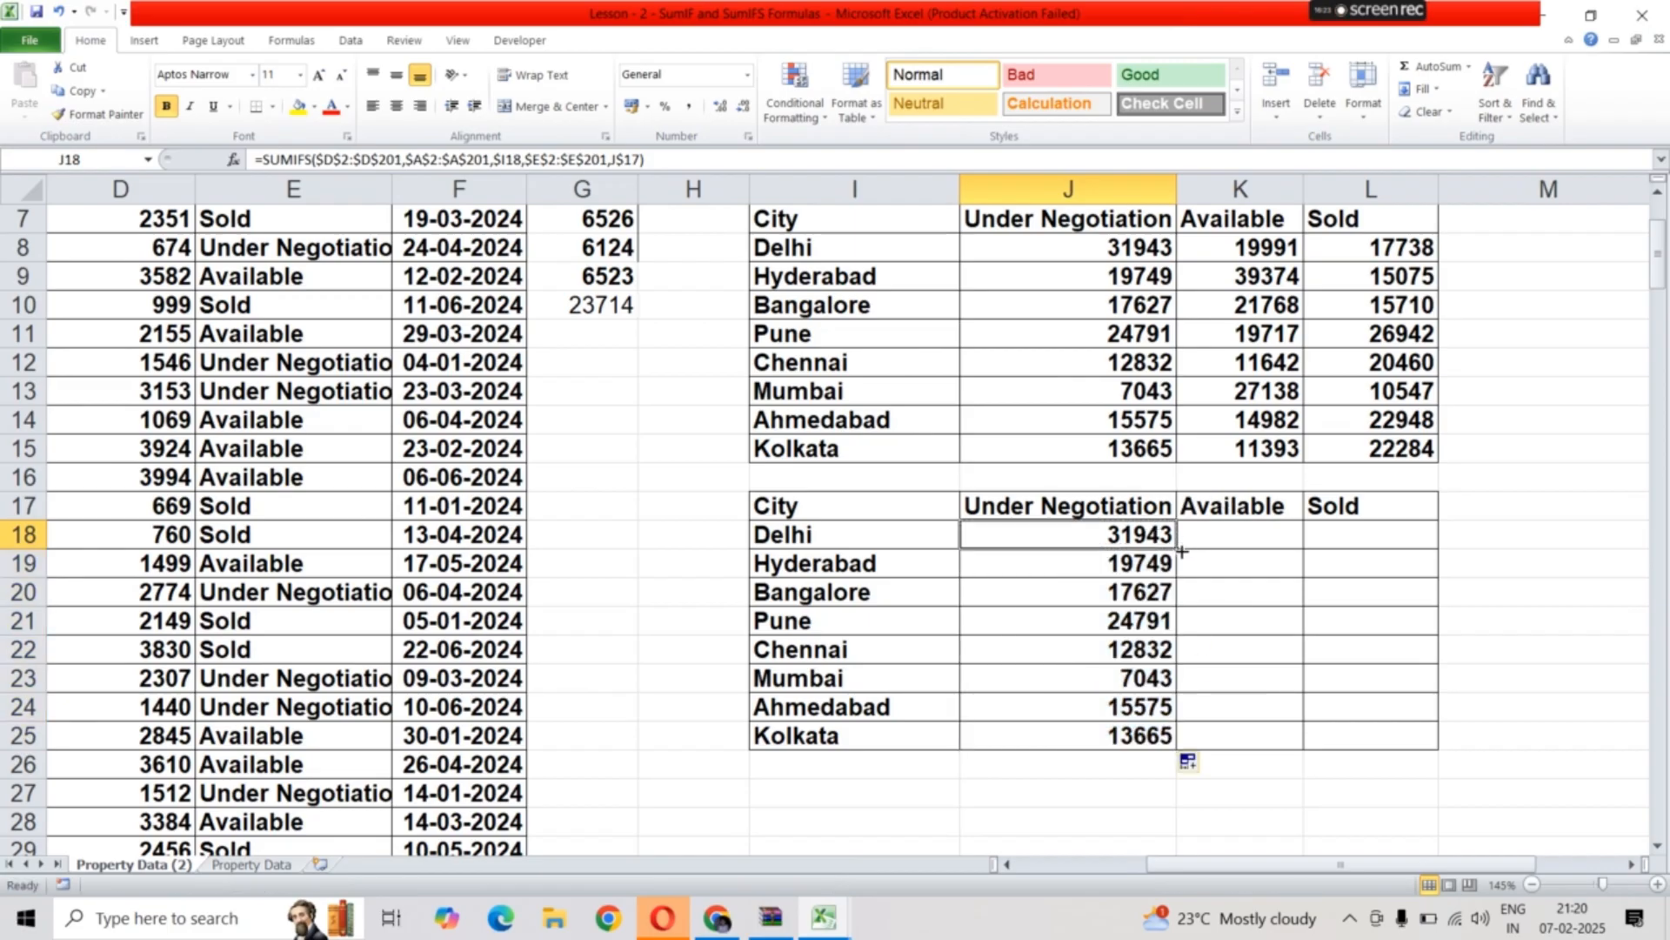
pyautogui.moveTo(1178, 552); pyautogui.dragTo(1424, 738)
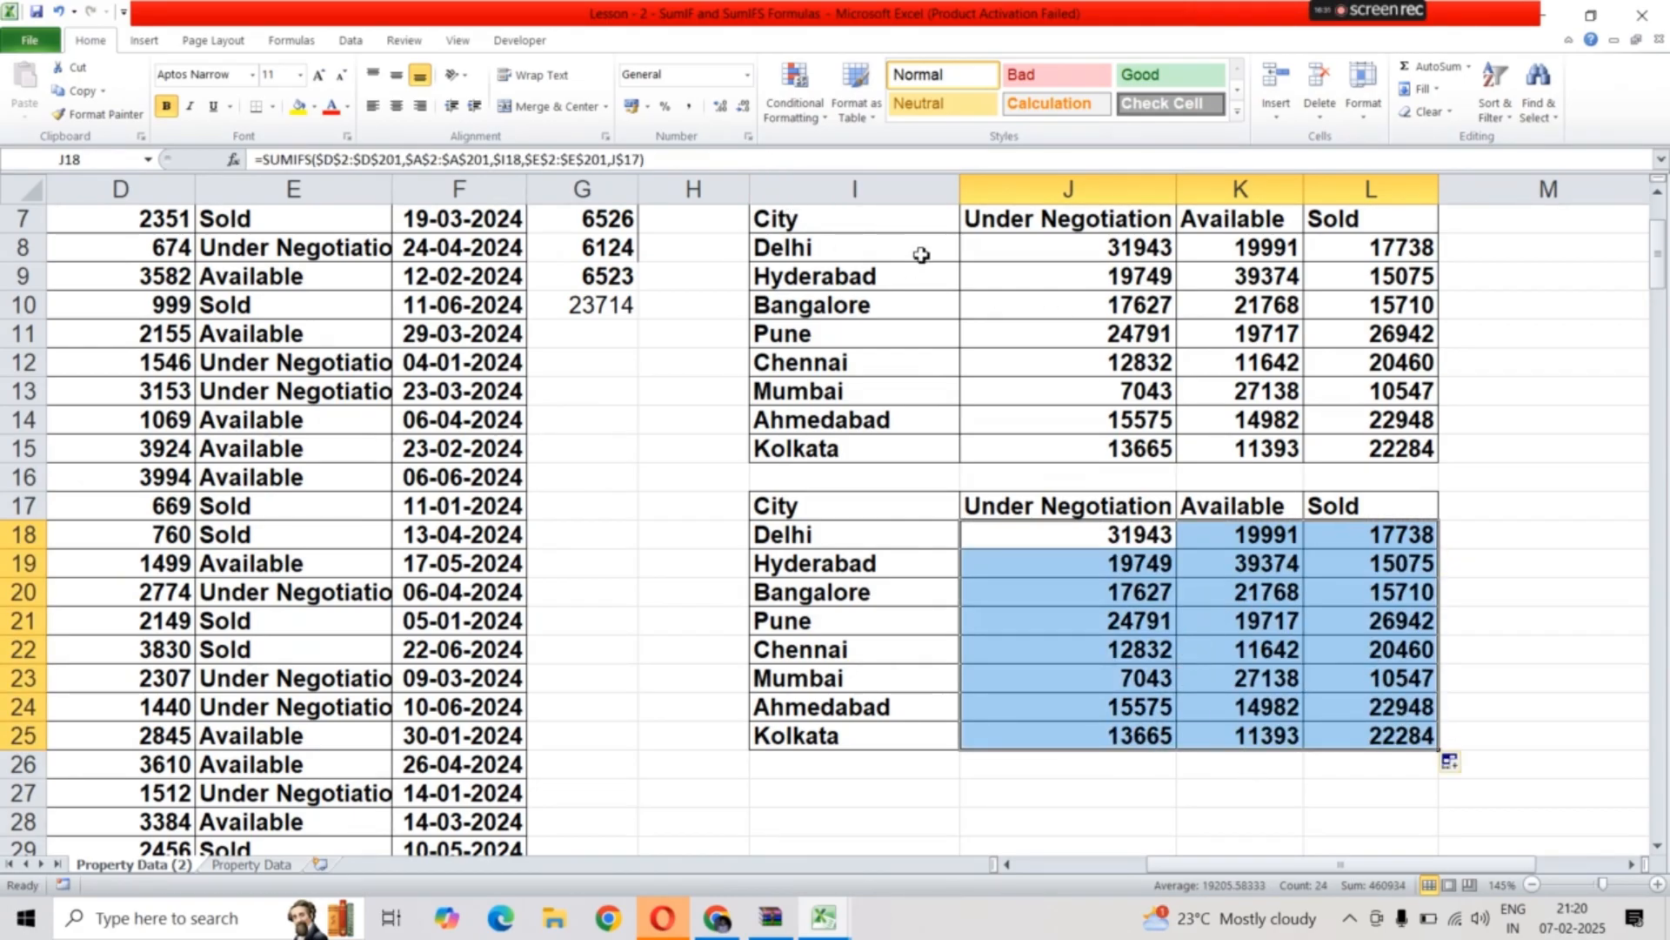
pyautogui.click(688, 106)
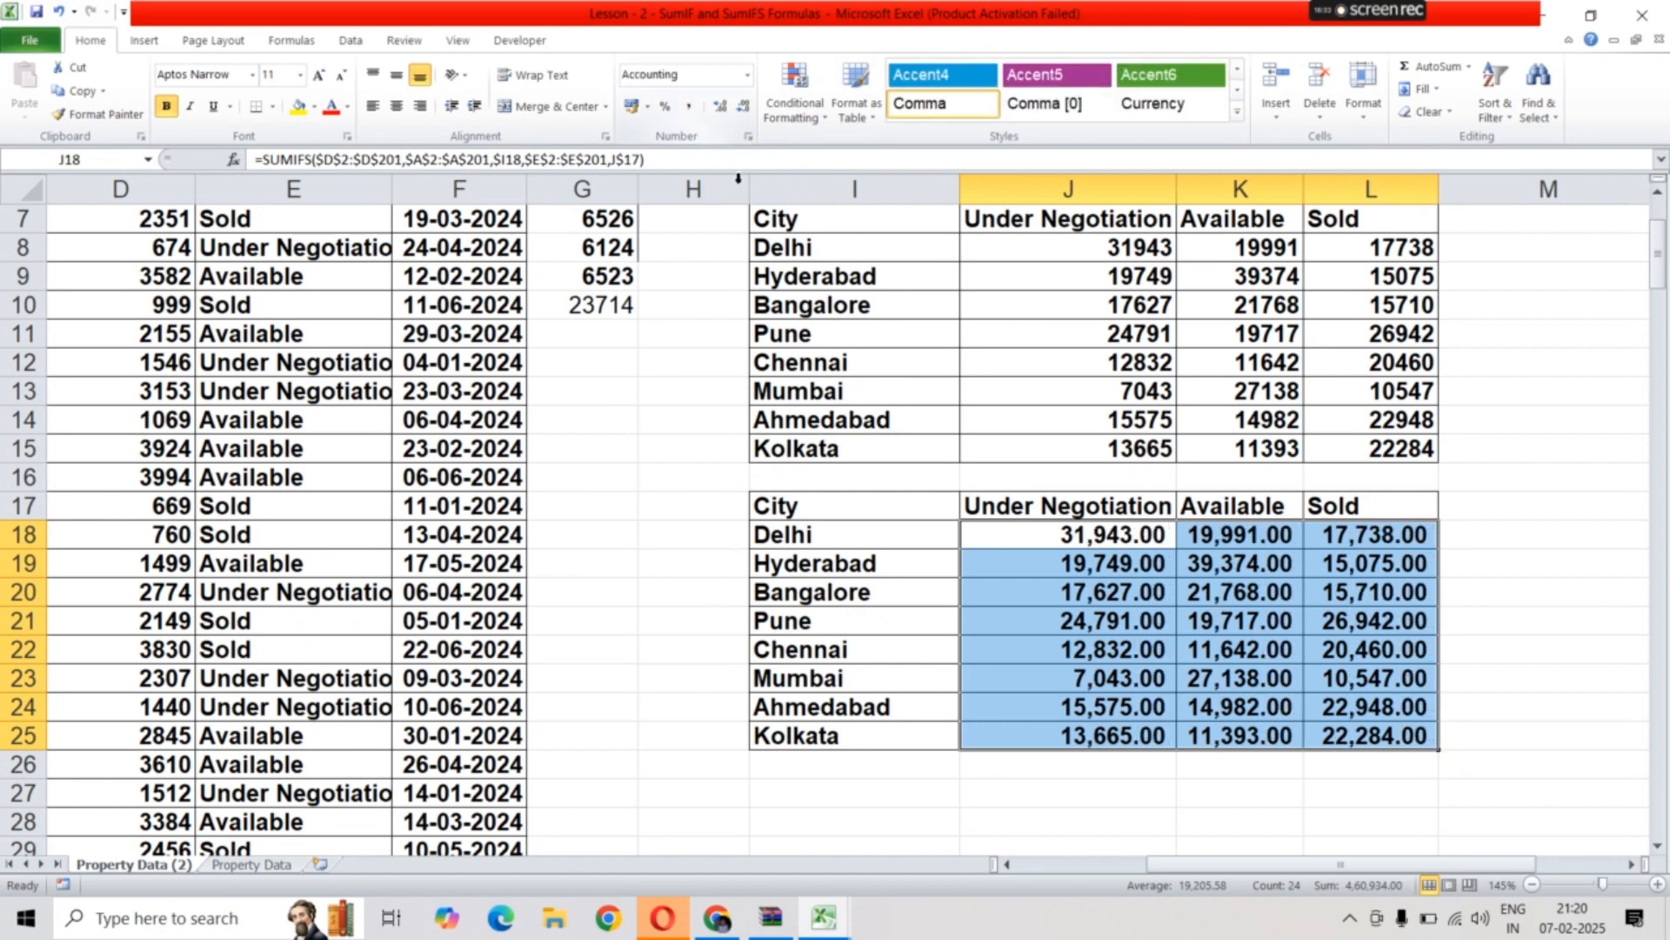
pyautogui.click(1267, 644)
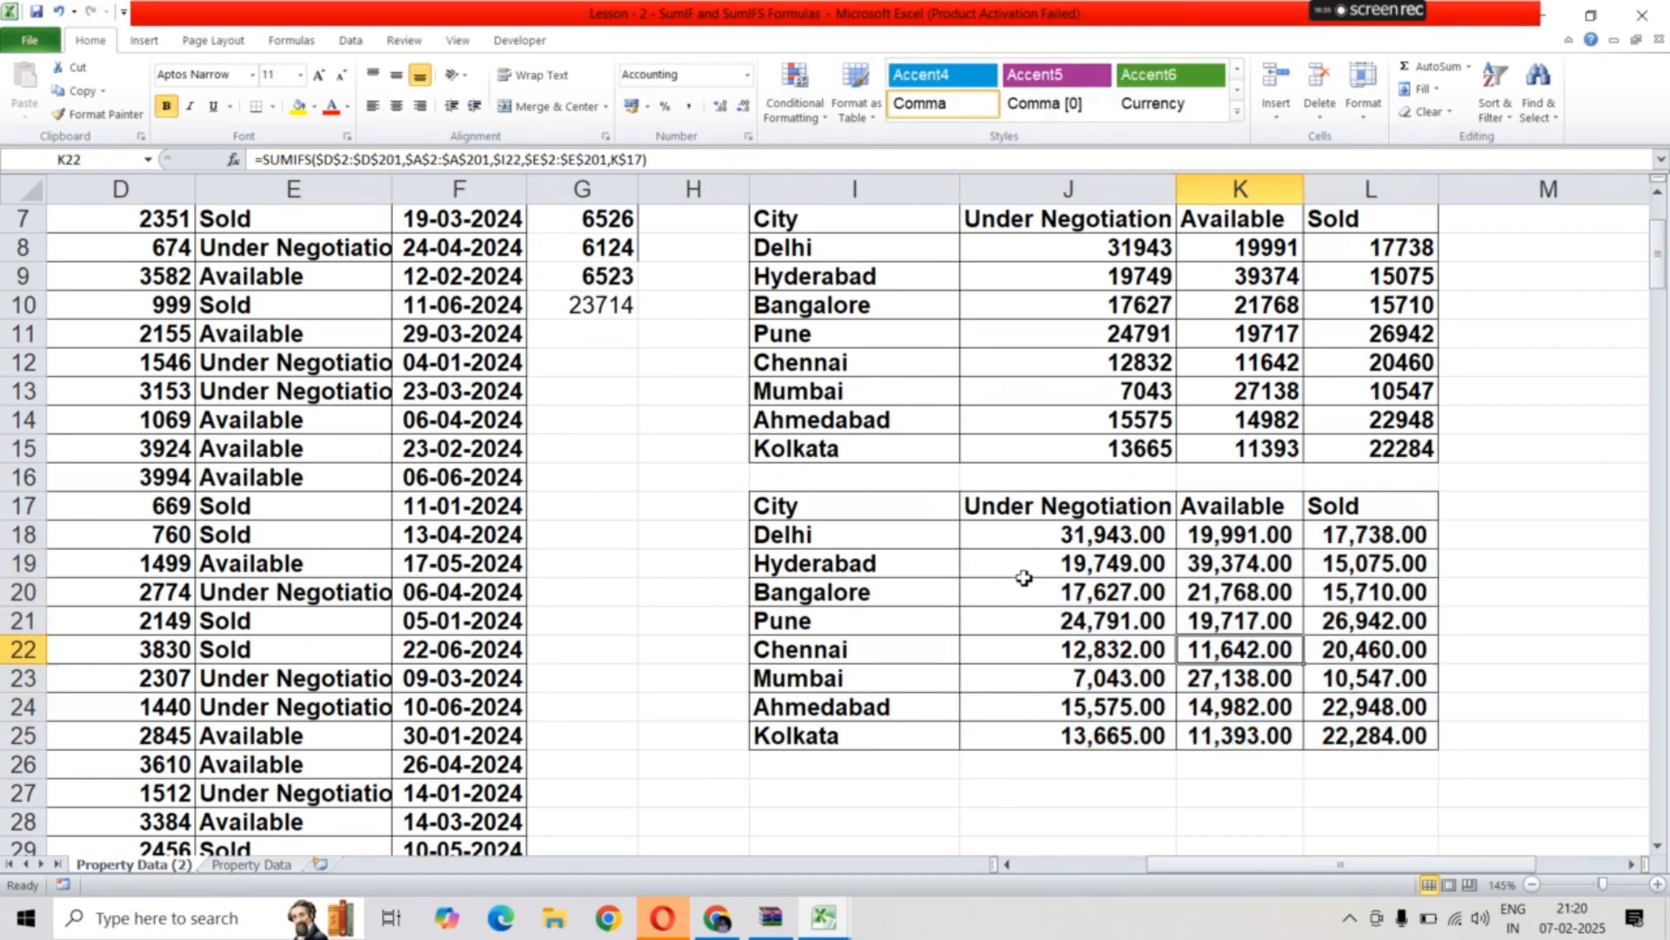